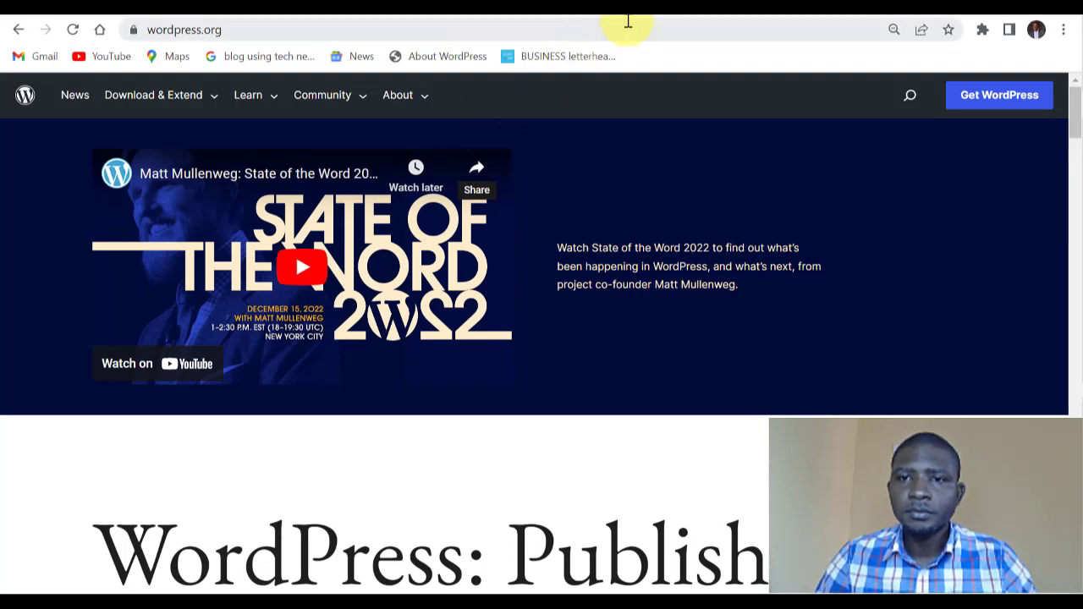
Scroll through Wix's Website Plans, from VIP at US$24.50 down to Connect Domain at US$4.50.
{"action": "left_click", "coordinate": [660, 14]}
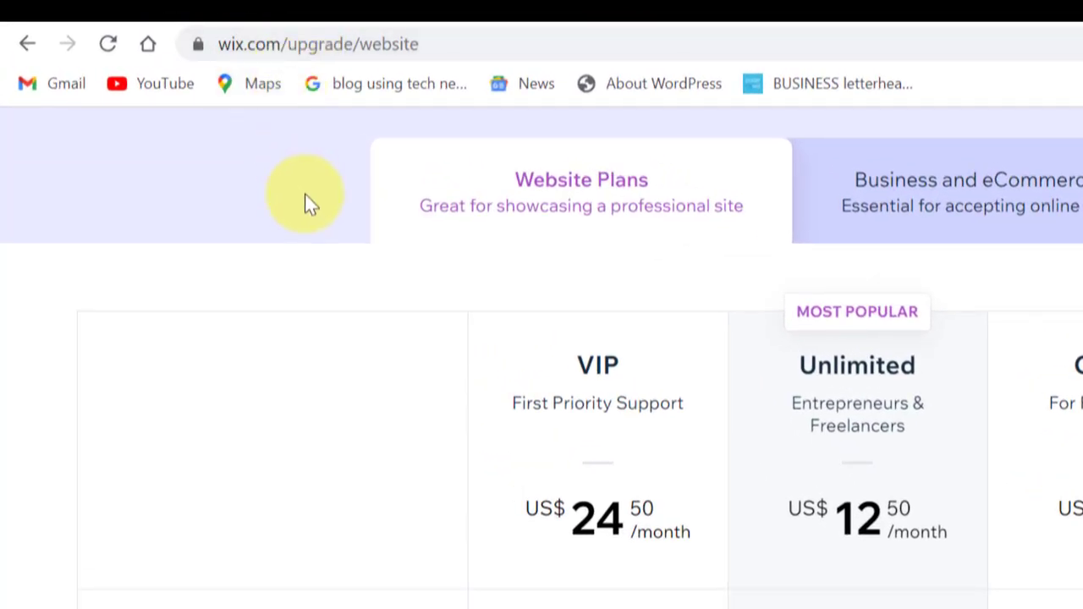
{"action": "scroll", "coordinate": [305, 194], "scroll_direction": "down", "scroll_amount": 2}
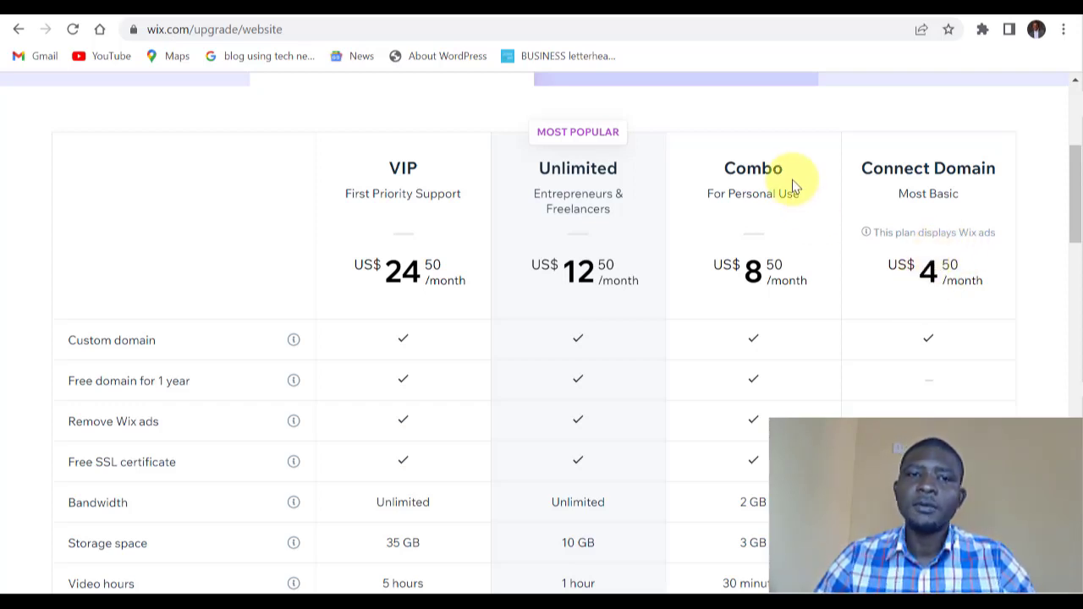
{"action": "left_click", "coordinate": [711, 15]}
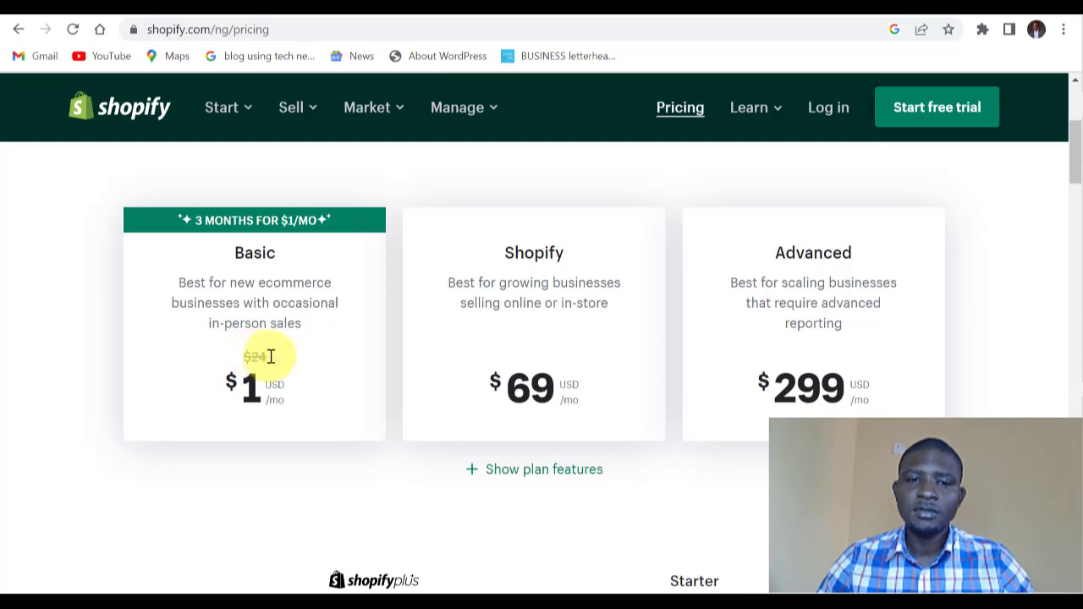
Highlight Shopify Basic's struck-through $24 price, now $1/mo for three months, then deselect it.
{"action": "left_click_drag", "start_coordinate": [243, 357], "coordinate": [269, 358]}
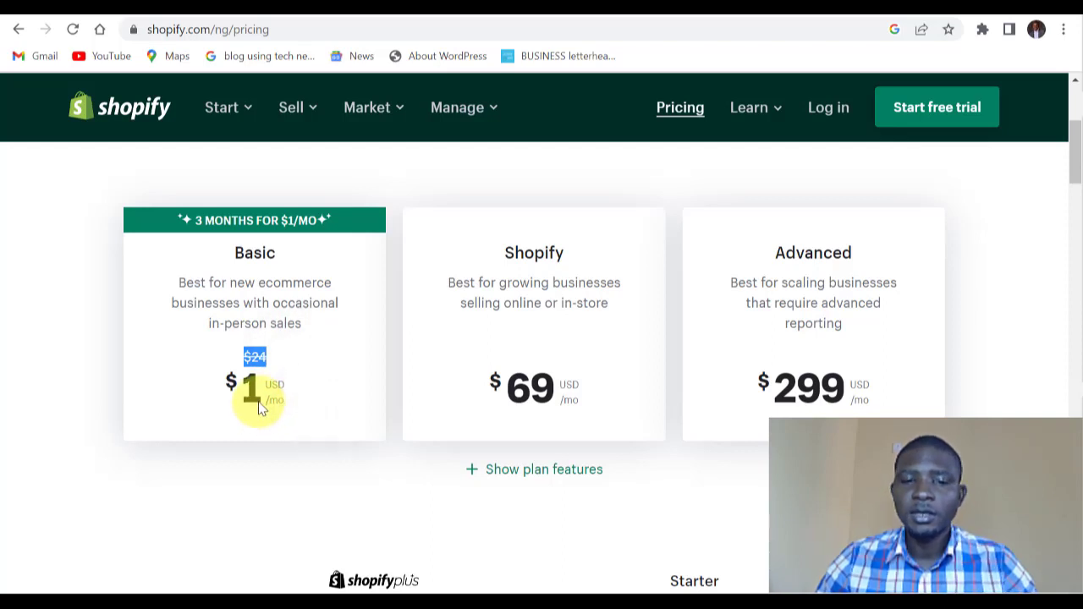
{"action": "left_click", "coordinate": [337, 364]}
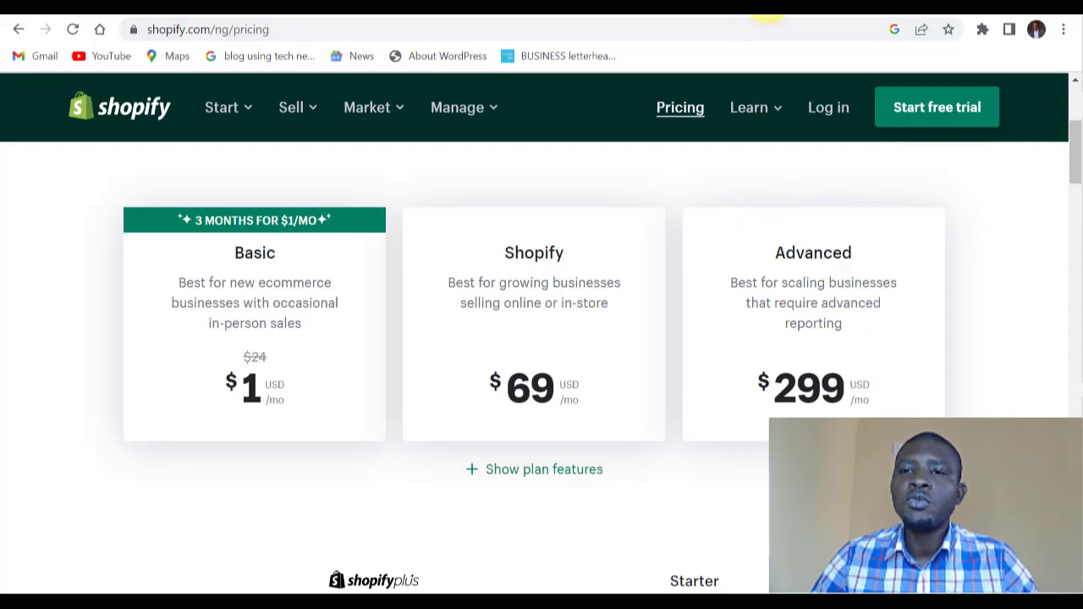
{"action": "left_click", "coordinate": [768, 4]}
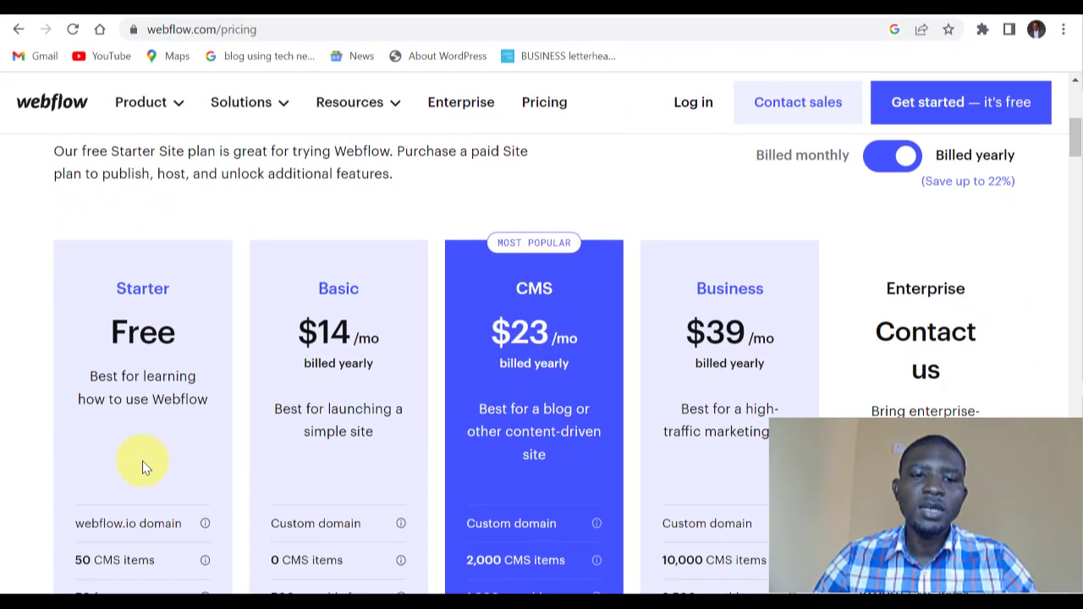
Scroll Webflow's plans: Starter free, Basic $14, CMS $23, Business $39 per month yearly.
{"action": "scroll", "coordinate": [145, 476], "scroll_direction": "down", "scroll_amount": 1}
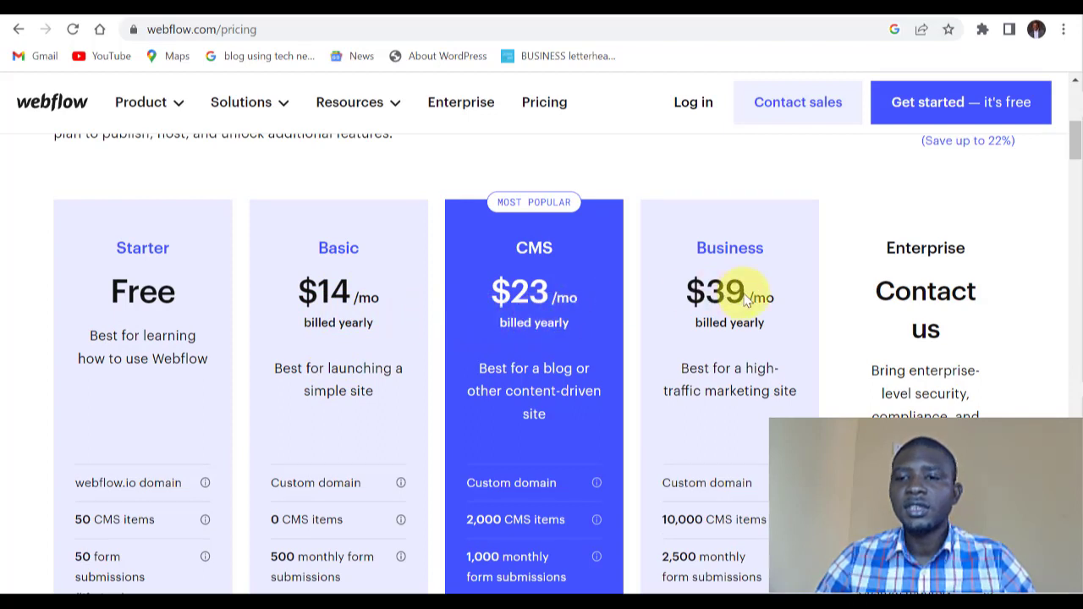
{"action": "scroll", "coordinate": [745, 298], "scroll_direction": "down", "scroll_amount": 1}
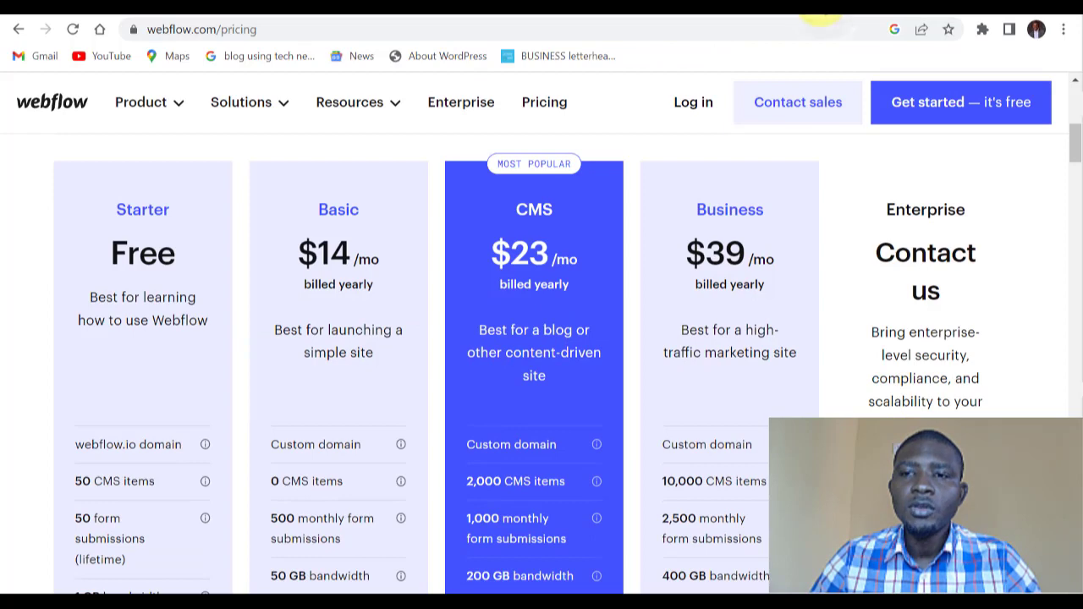
{"action": "left_click", "coordinate": [825, 13]}
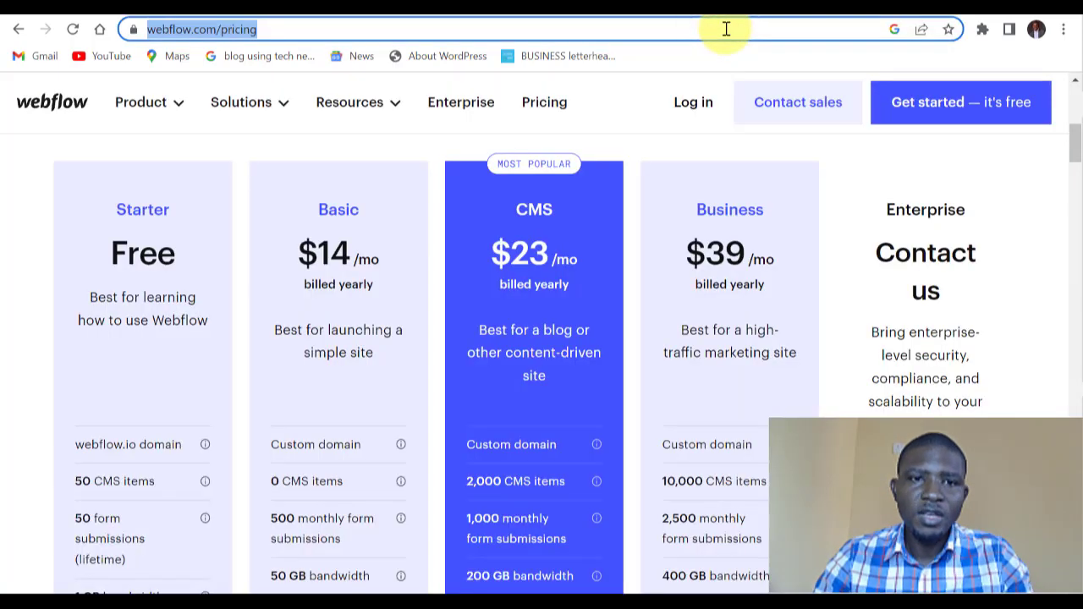
Search Google for 'apachefriends' and open the XAMPP Installers and Downloads result.
{"action": "type", "text": "ap"}
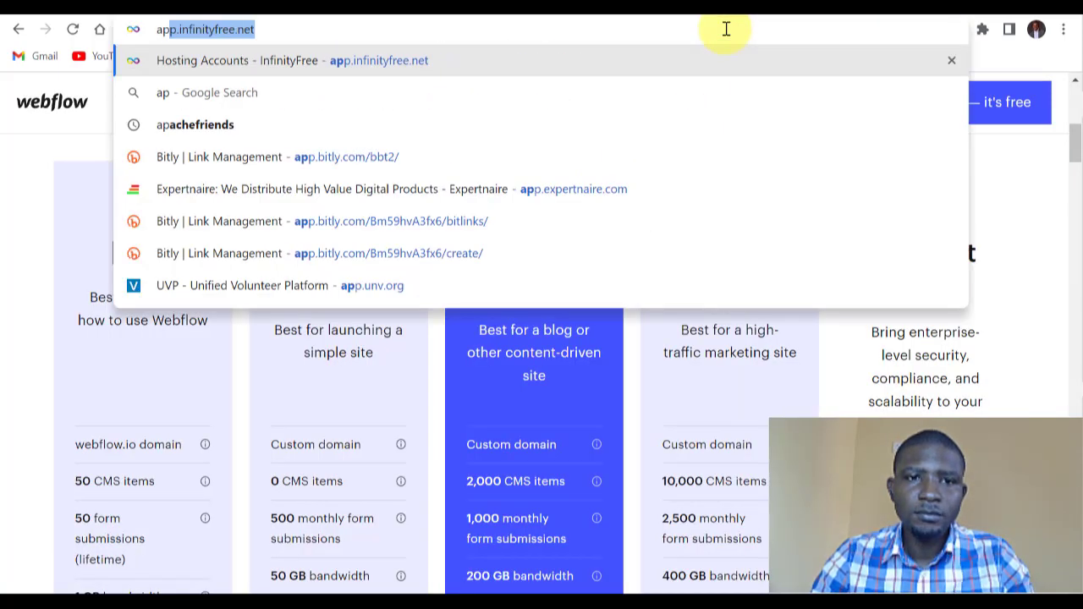
{"action": "type", "text": "ache"}
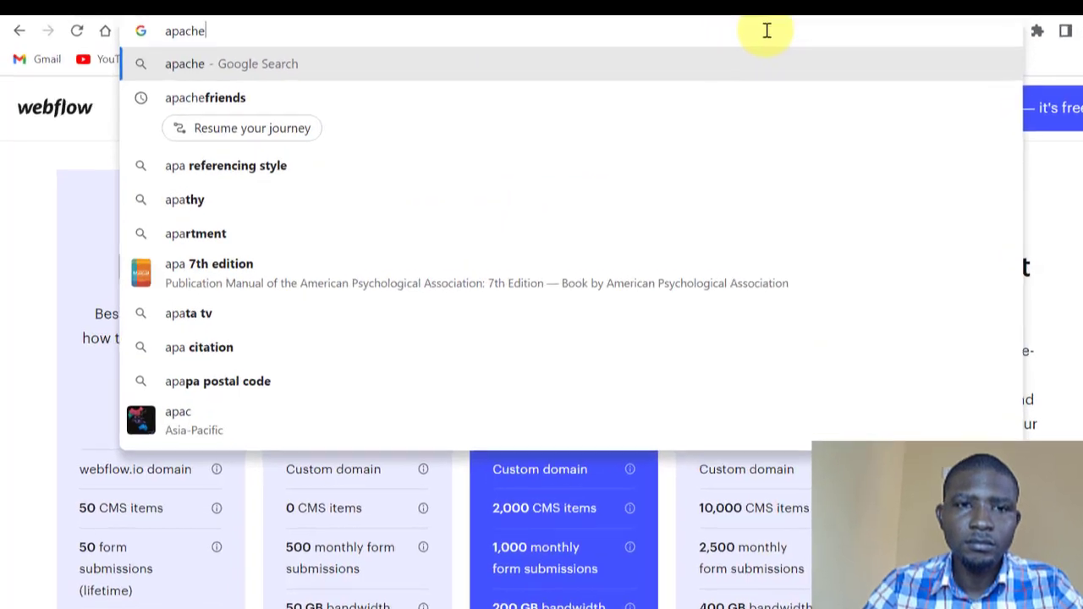
{"action": "type", "text": "friends"}
{"action": "key", "text": "Return"}
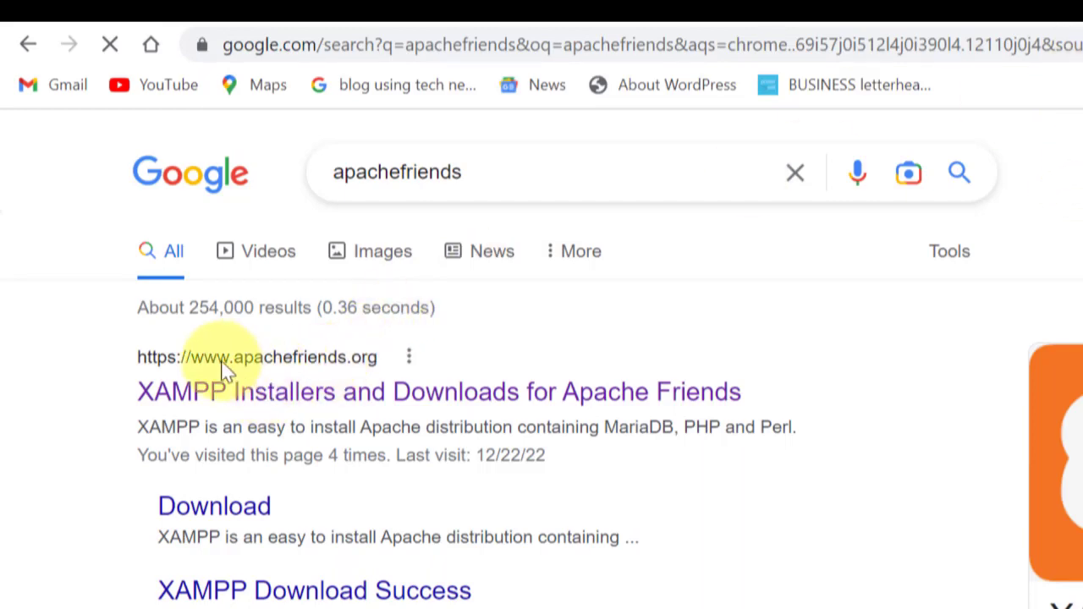
{"action": "left_click", "coordinate": [313, 401]}
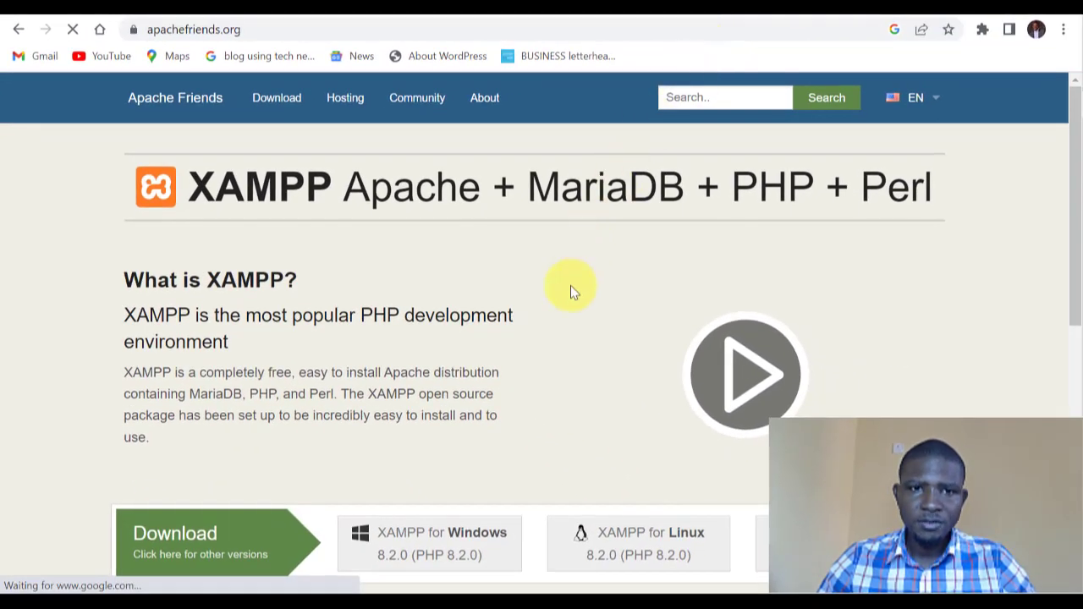
Start the XAMPP 8.2.0 Windows installer download from SourceForge, then cancel it.
{"action": "scroll", "coordinate": [571, 290], "scroll_direction": "down", "scroll_amount": 2}
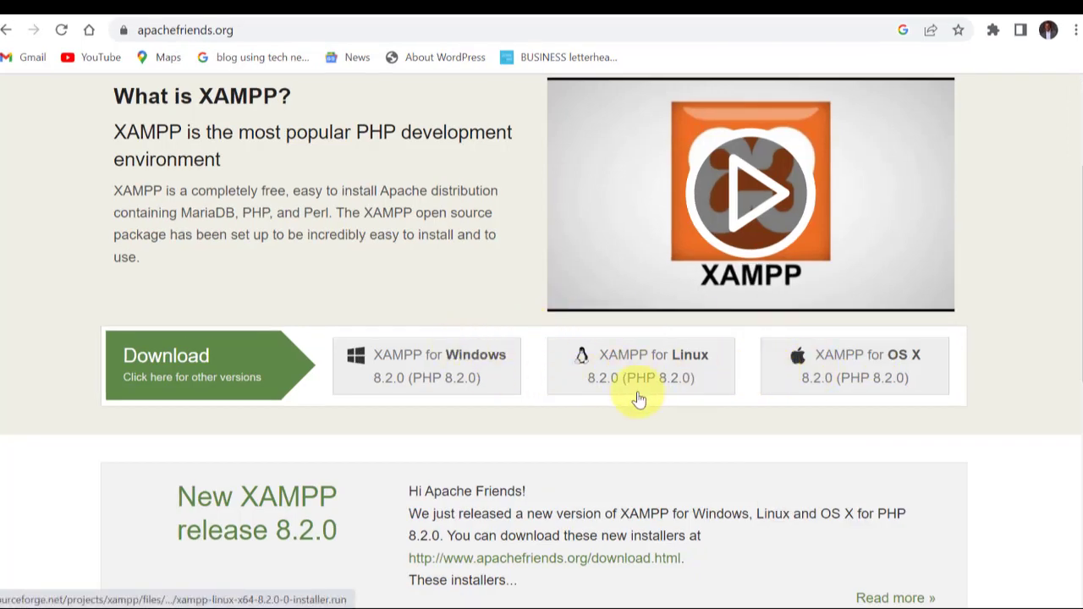
{"action": "left_click", "coordinate": [430, 364]}
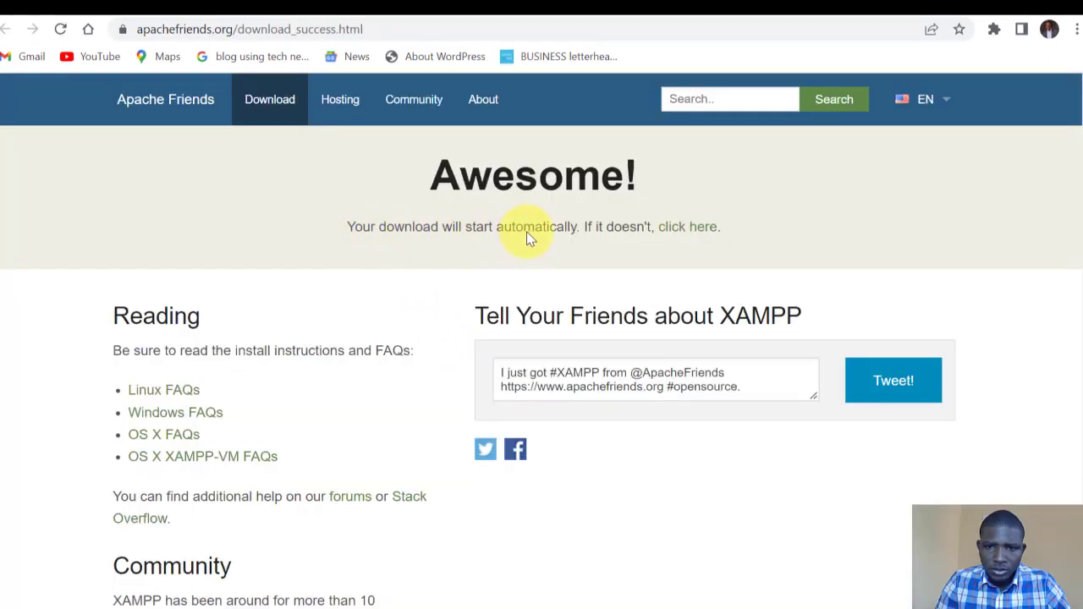
{"action": "left_click", "coordinate": [679, 229]}
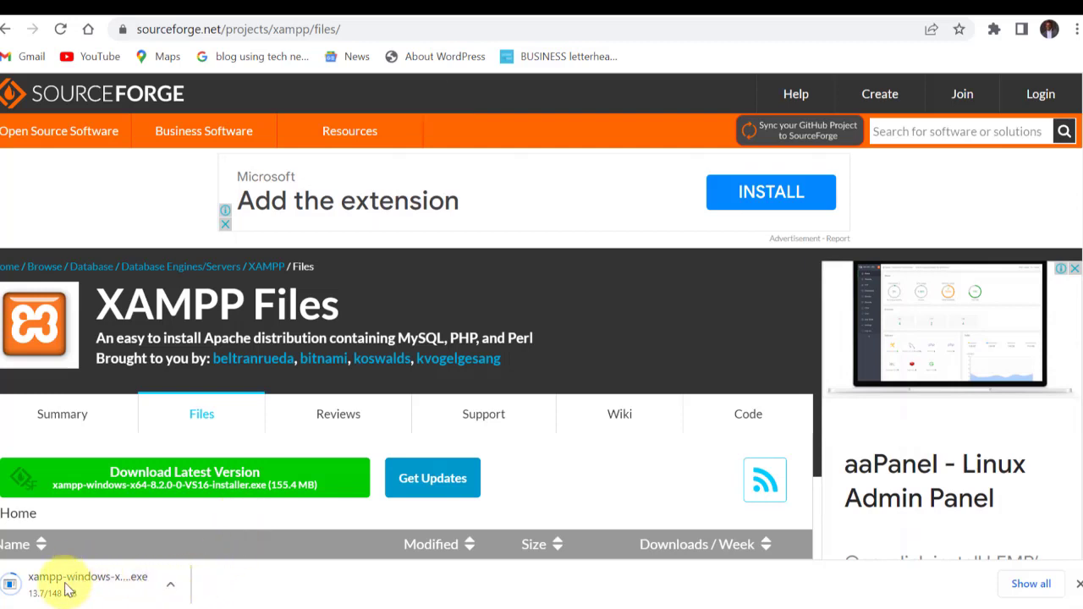
{"action": "left_click", "coordinate": [171, 586]}
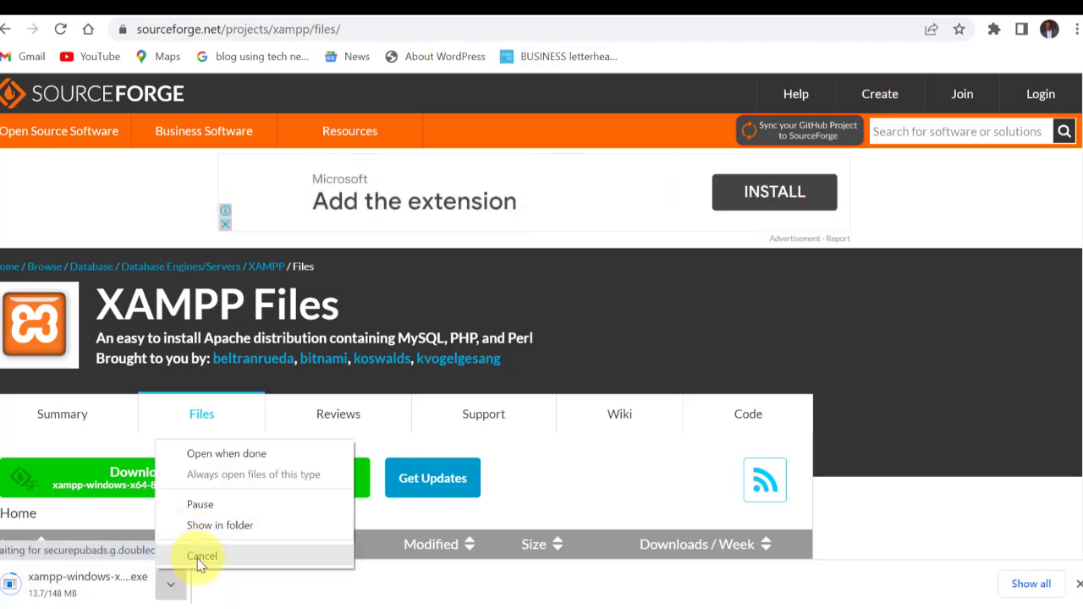
{"action": "left_click", "coordinate": [198, 556]}
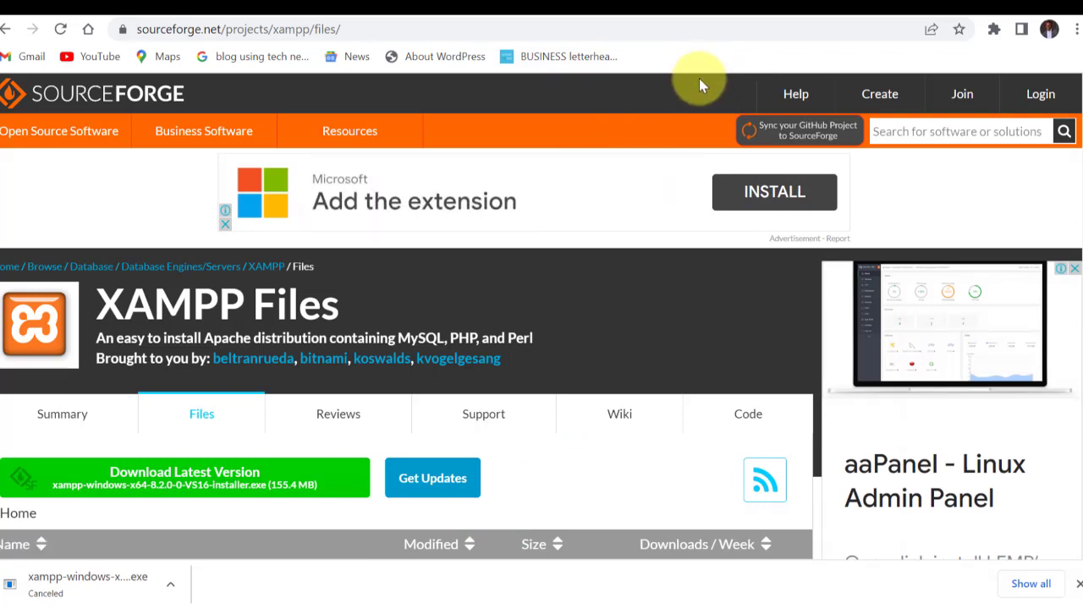
Go to wordpress.org and download the WordPress 6.1.1 zip (23.2 MB).
{"action": "left_click", "coordinate": [698, 29]}
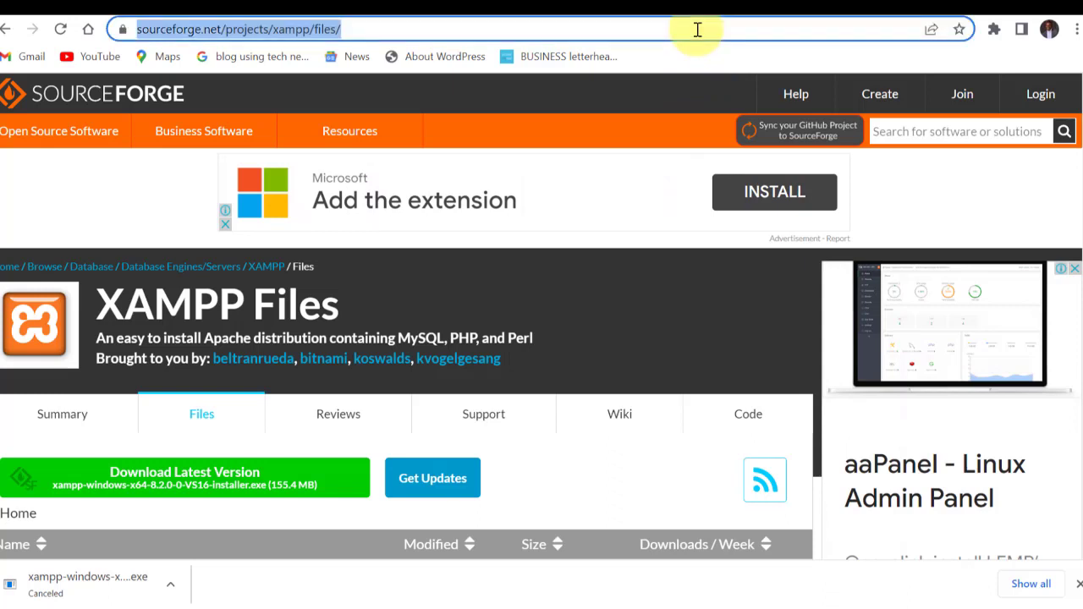
{"action": "type", "text": "word"}
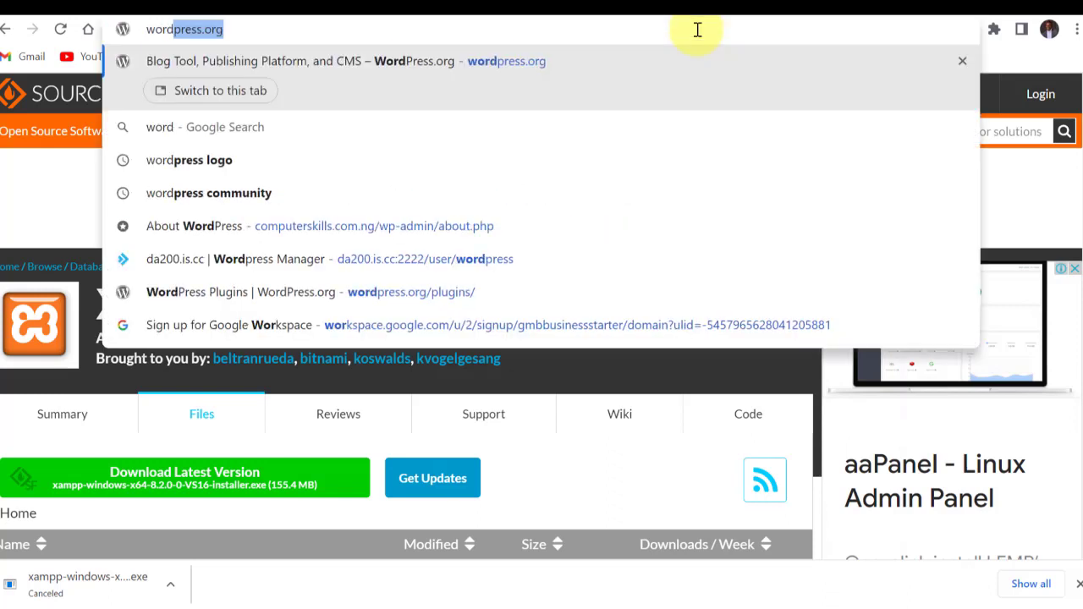
{"action": "type", "text": "press"}
{"action": "key", "text": "Return"}
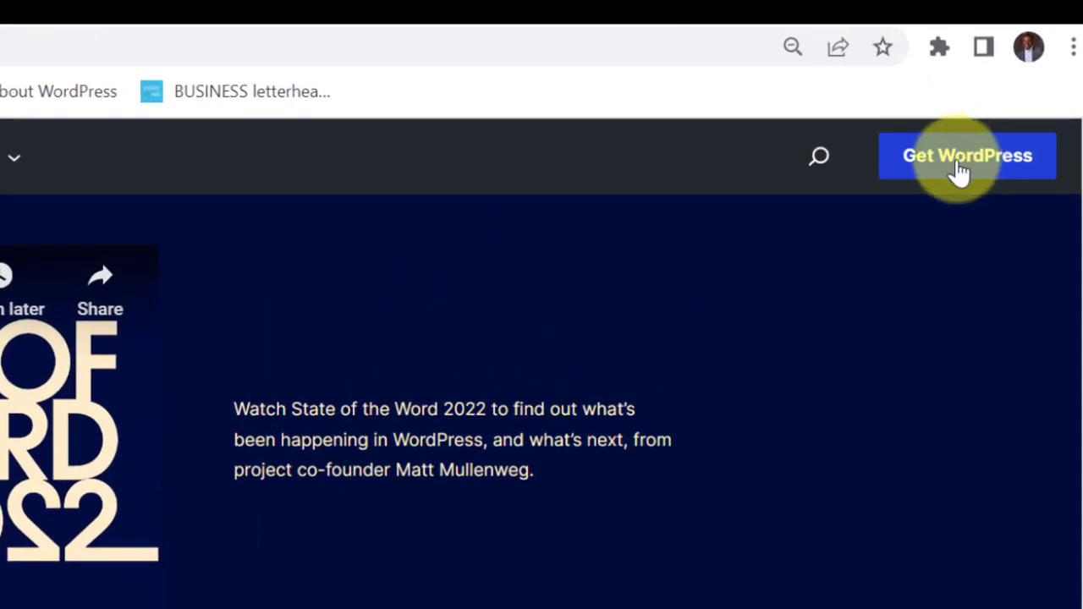
{"action": "left_click", "coordinate": [961, 165]}
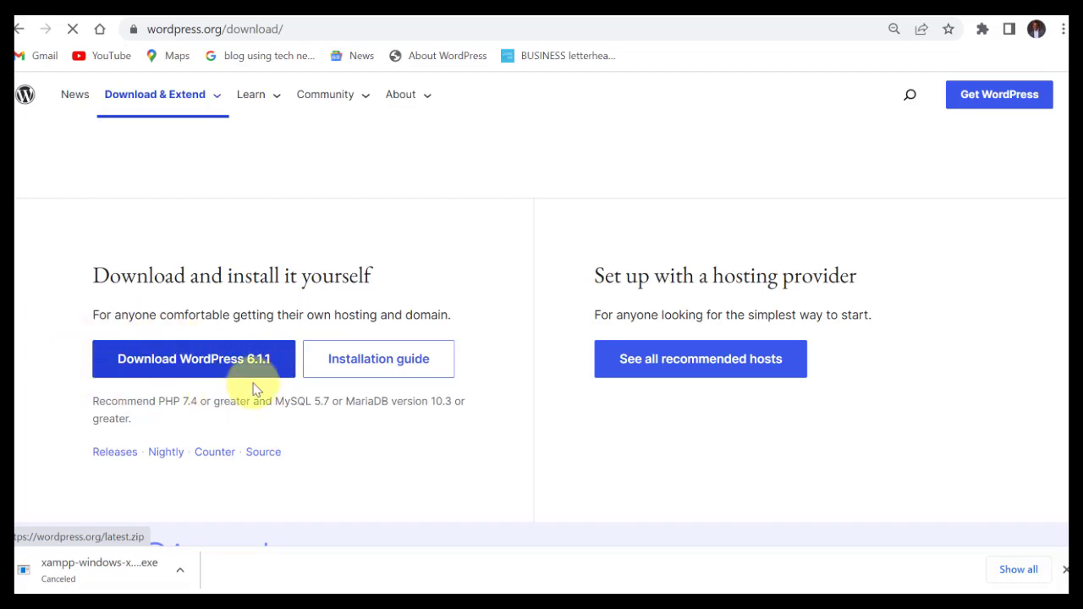
{"action": "left_click", "coordinate": [185, 360]}
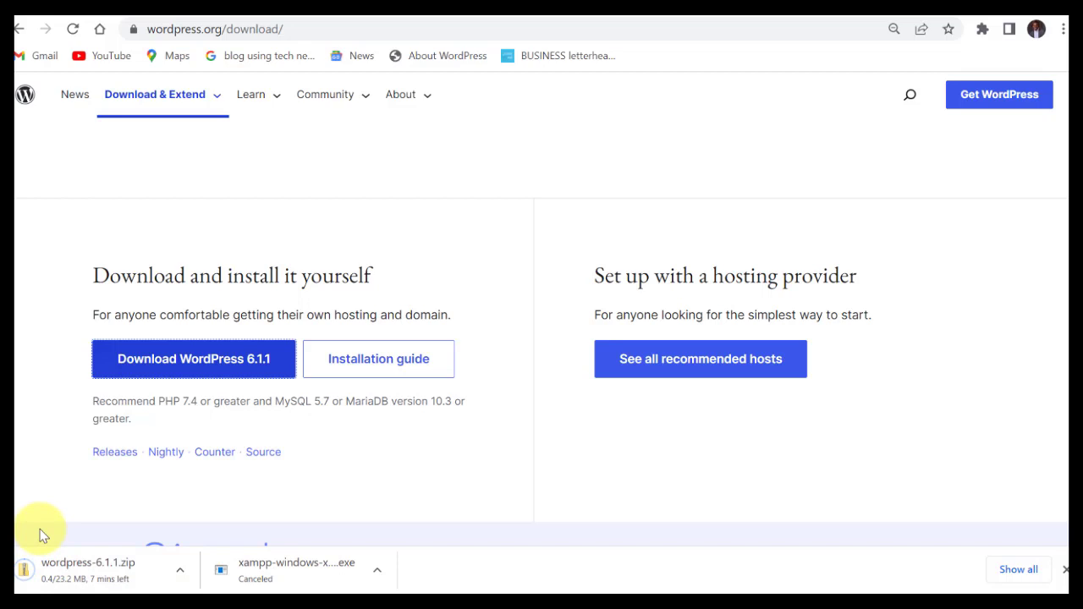
{"action": "scroll", "coordinate": [627, 244], "scroll_direction": "up", "scroll_amount": 2}
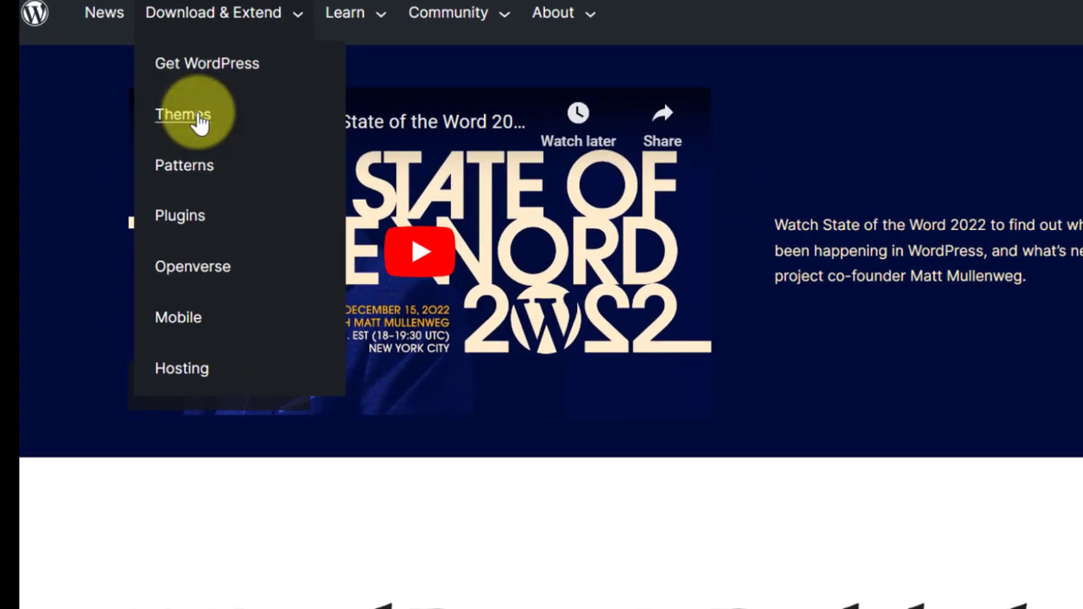
Open the WordPress.org themes directory and browse the listed themes.
{"action": "left_click", "coordinate": [196, 118]}
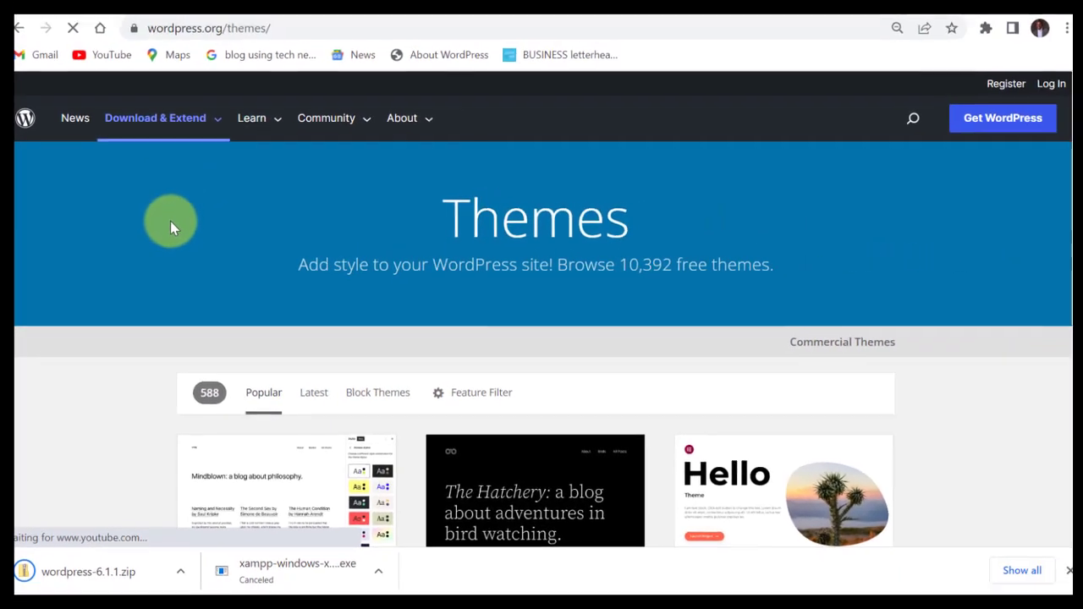
{"action": "scroll", "coordinate": [292, 242], "scroll_direction": "down", "scroll_amount": 2}
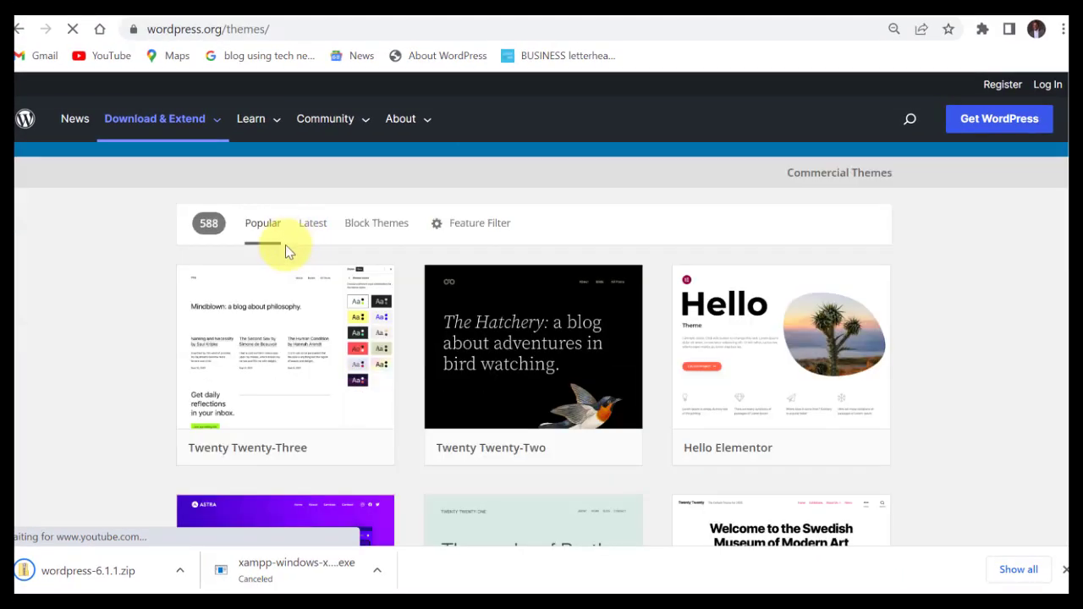
{"action": "scroll", "coordinate": [285, 254], "scroll_direction": "down", "scroll_amount": 2}
{"action": "scroll", "coordinate": [271, 257], "scroll_direction": "up", "scroll_amount": 1}
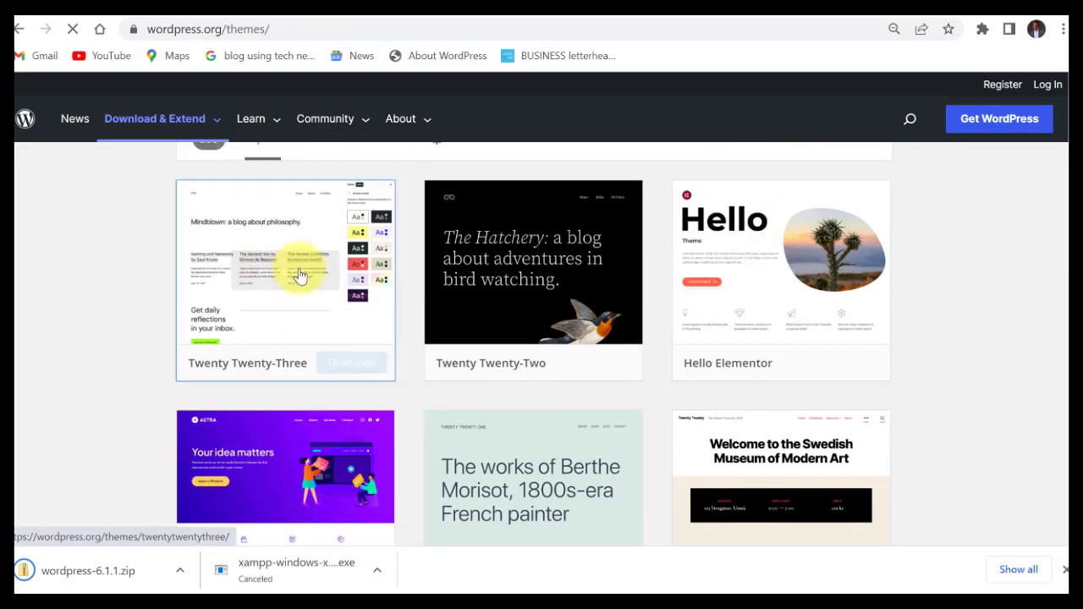
{"action": "scroll", "coordinate": [326, 434], "scroll_direction": "down", "scroll_amount": 3}
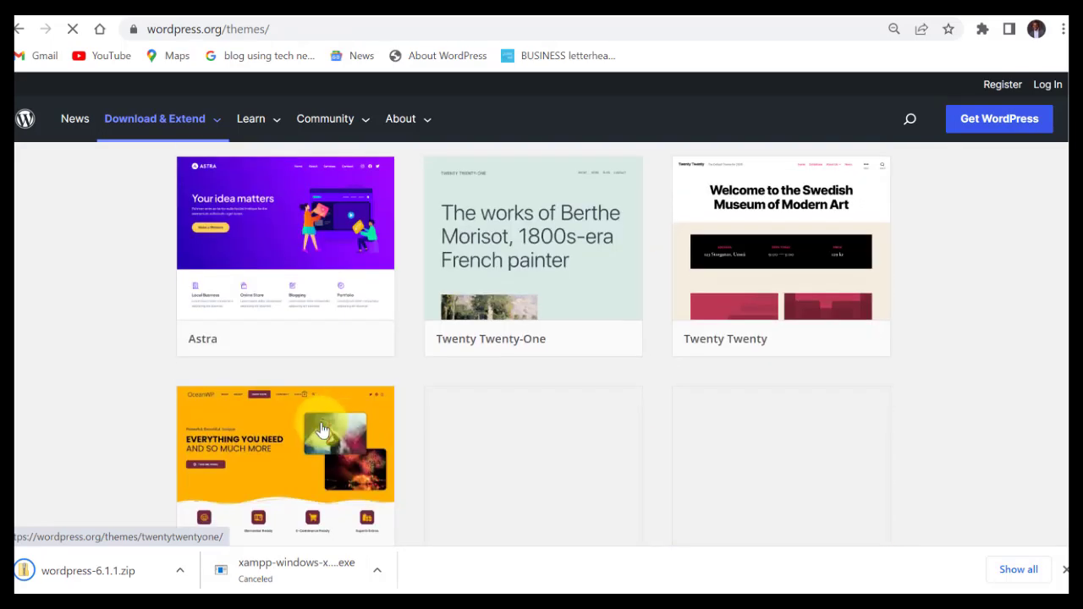
{"action": "scroll", "coordinate": [423, 343], "scroll_direction": "up", "scroll_amount": 2}
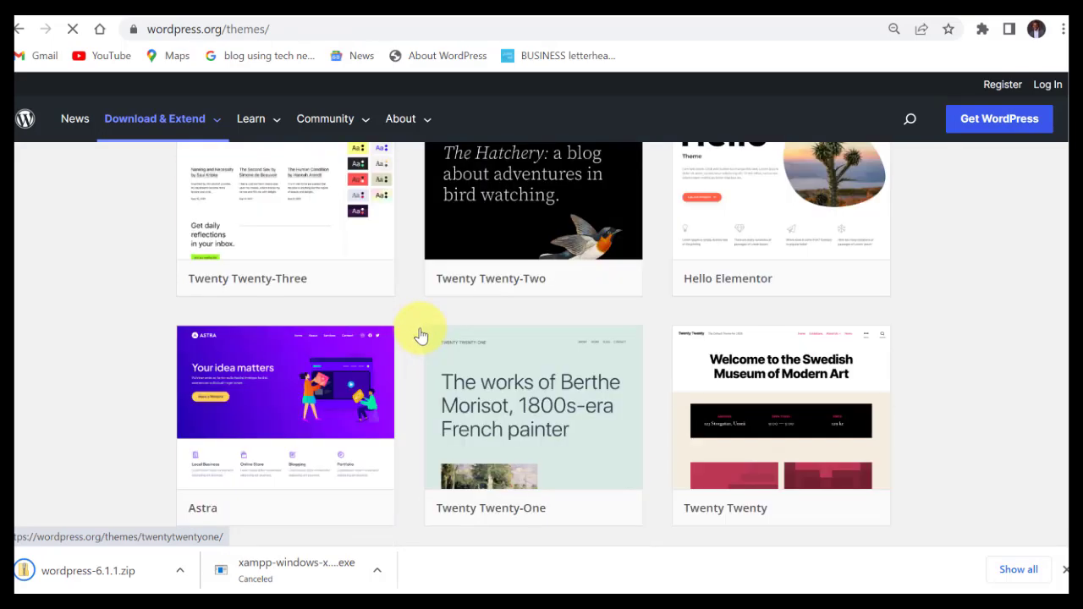
{"action": "scroll", "coordinate": [421, 332], "scroll_direction": "up", "scroll_amount": 1}
{"action": "scroll", "coordinate": [407, 321], "scroll_direction": "down", "scroll_amount": 2}
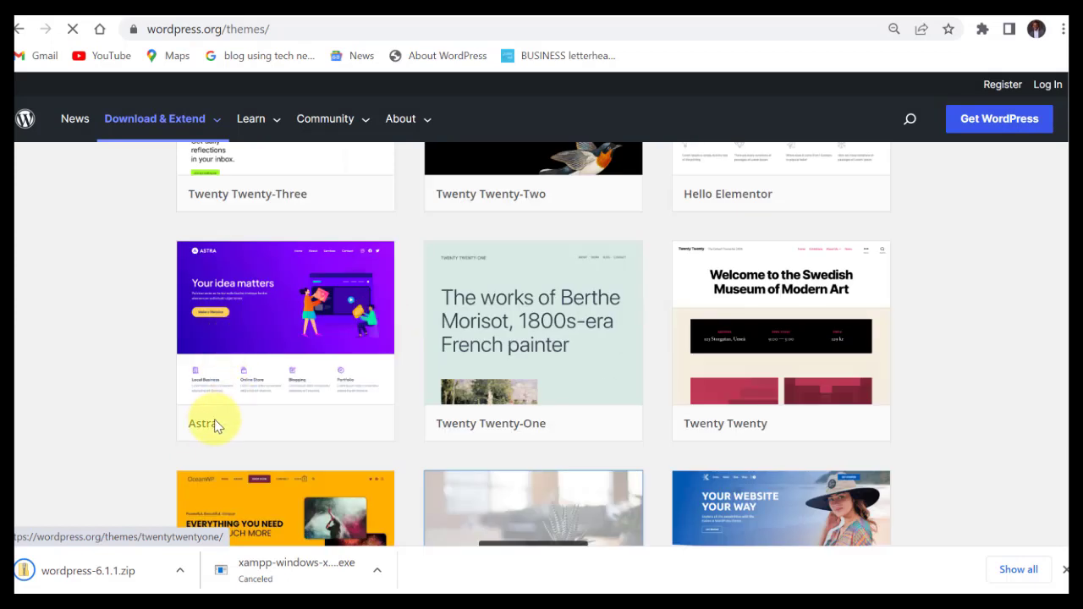
{"action": "mouse_move", "coordinate": [208, 424]}
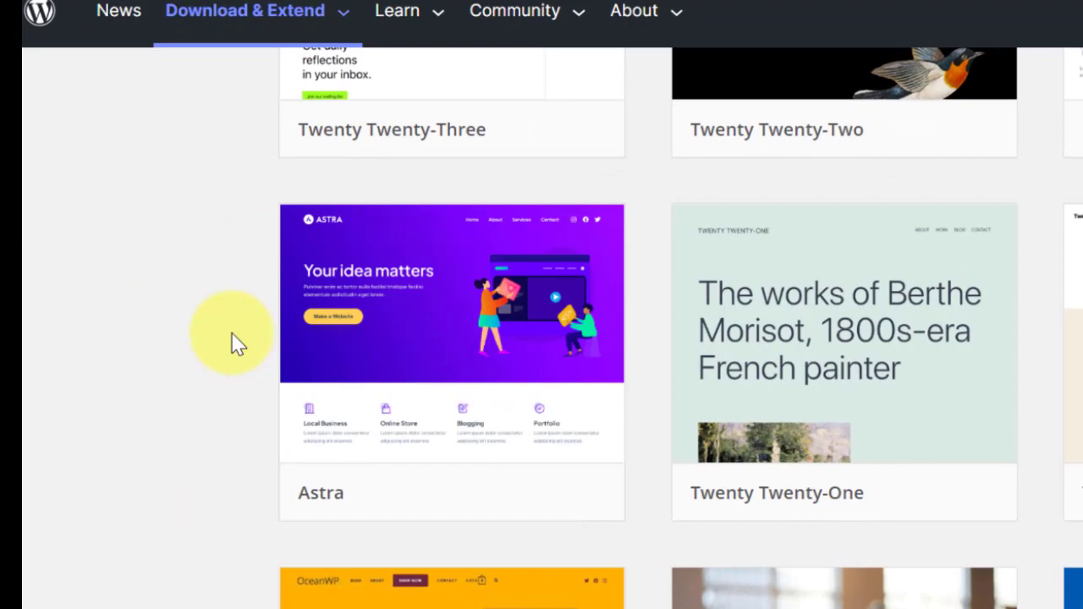
{"action": "scroll", "coordinate": [235, 342], "scroll_direction": "up", "scroll_amount": 6}
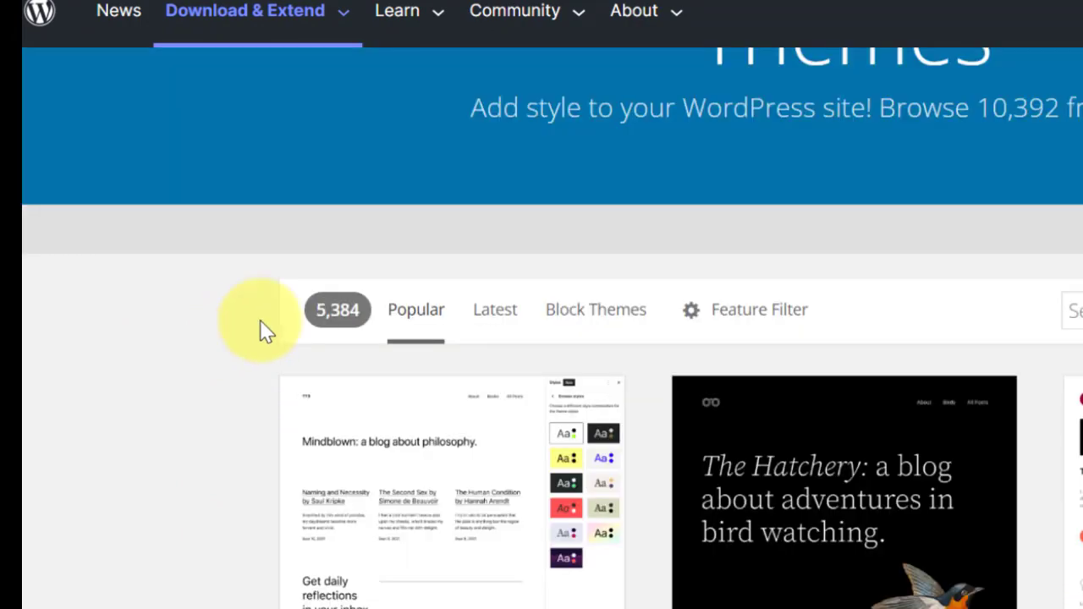
{"action": "scroll", "coordinate": [629, 313], "scroll_direction": "down", "scroll_amount": 3}
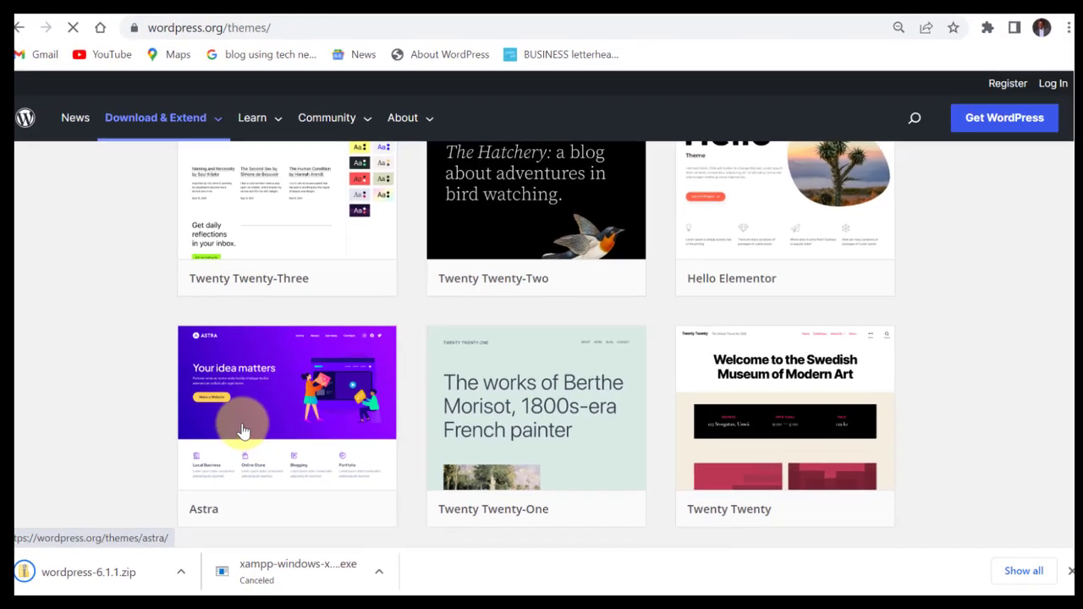
{"action": "scroll", "coordinate": [237, 411], "scroll_direction": "down", "scroll_amount": 2}
{"action": "scroll", "coordinate": [308, 317], "scroll_direction": "up", "scroll_amount": 4}
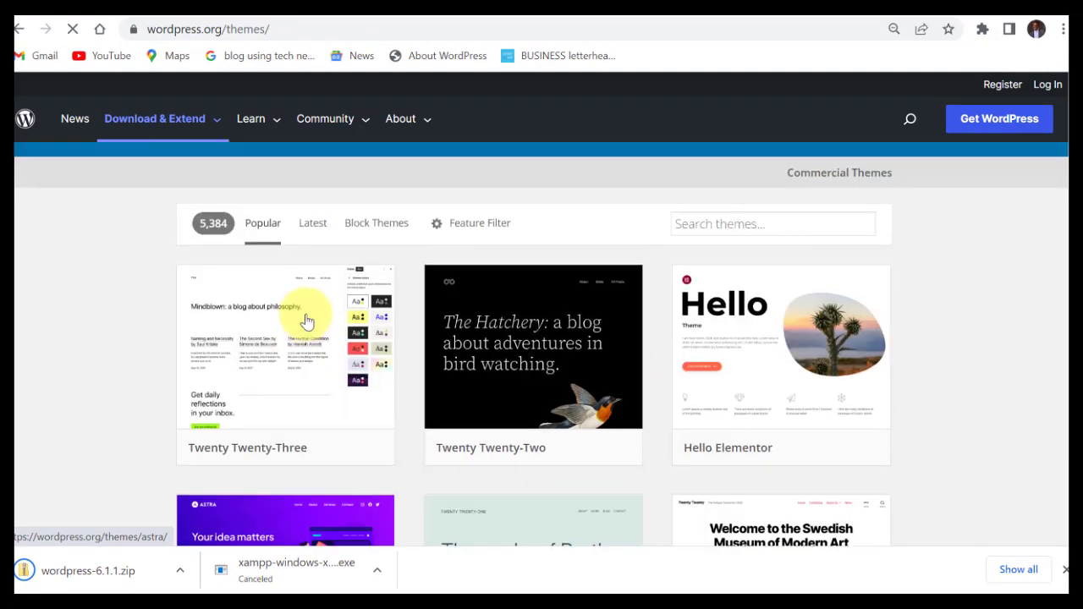
{"action": "scroll", "coordinate": [721, 355], "scroll_direction": "up", "scroll_amount": 1}
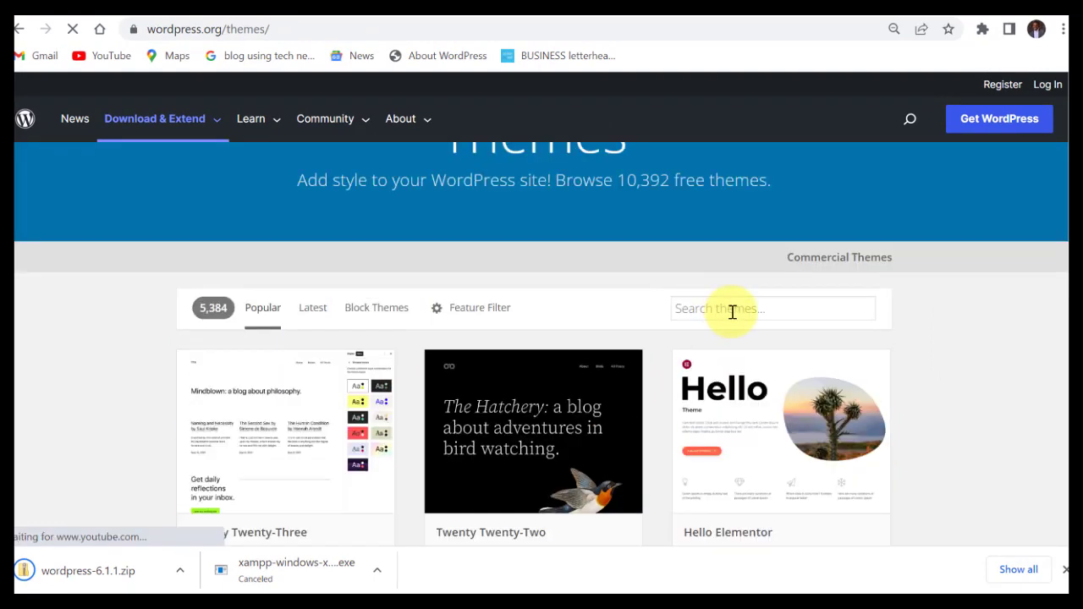
Search the themes for 'astra' and download astra.4.0.1.zip (7.5 MB).
{"action": "left_click", "coordinate": [732, 311]}
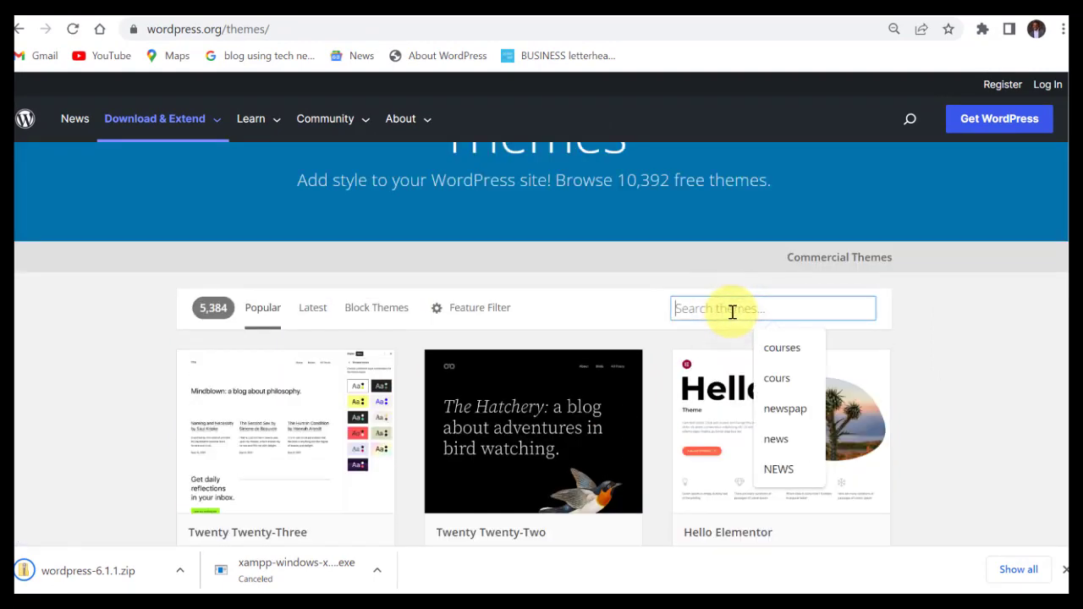
{"action": "type", "text": "astr"}
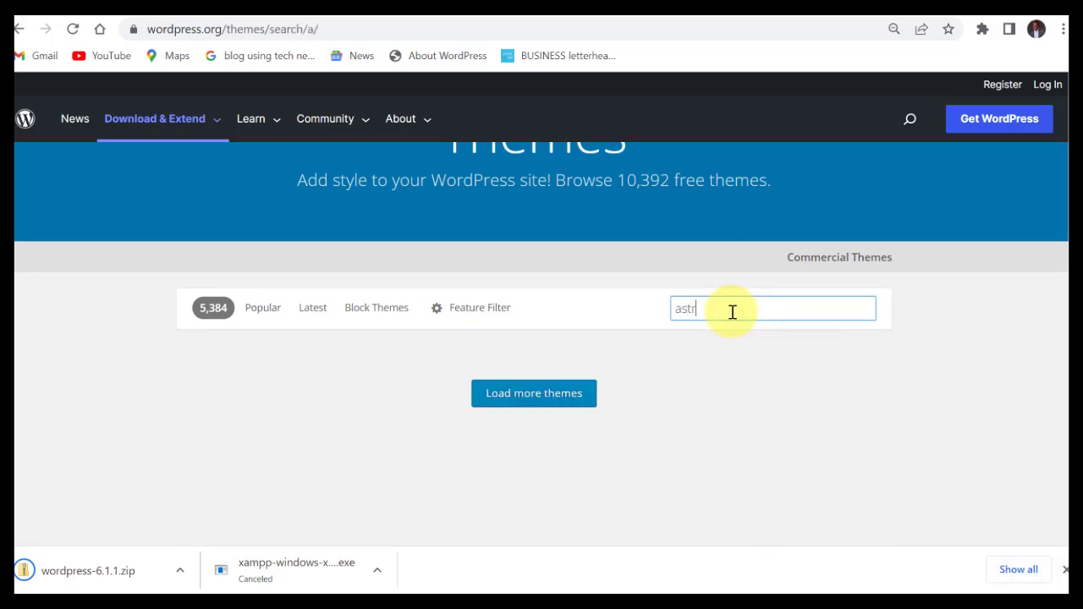
{"action": "type", "text": "a"}
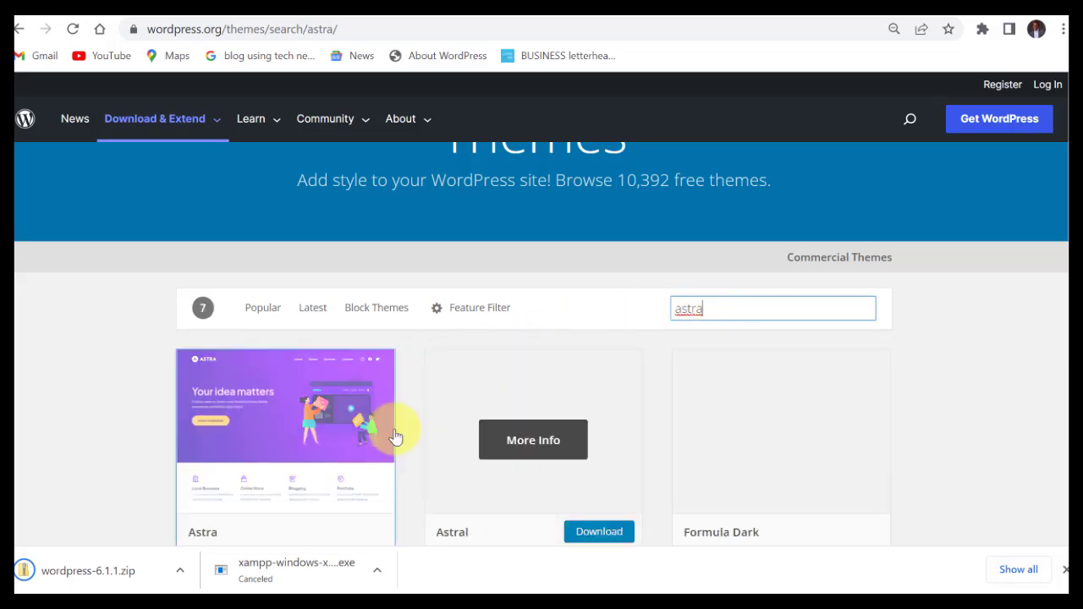
{"action": "scroll", "coordinate": [310, 415], "scroll_direction": "down", "scroll_amount": 1}
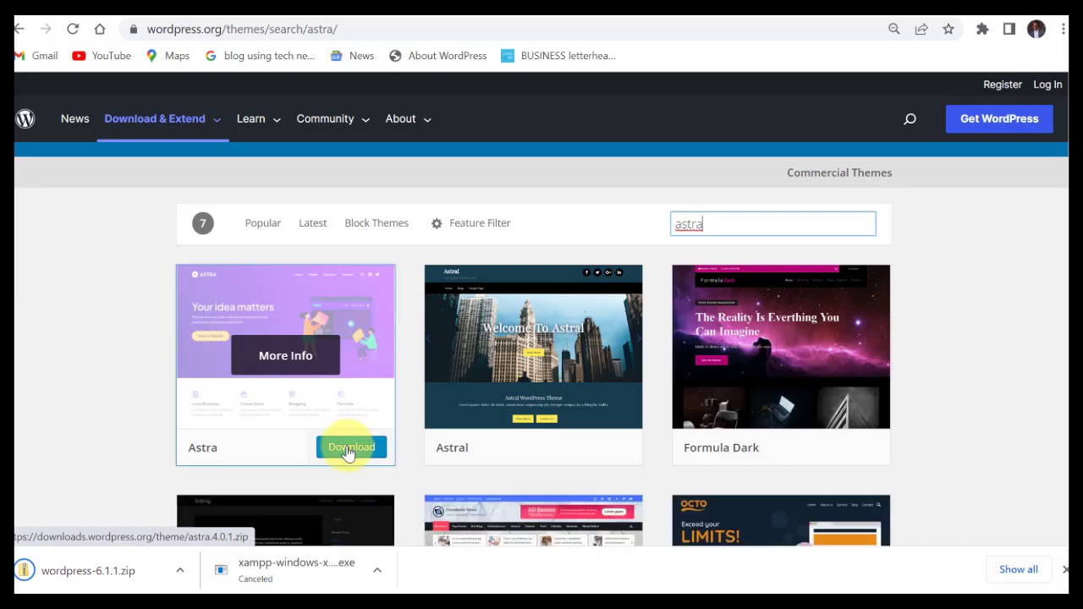
{"action": "left_click", "coordinate": [348, 451]}
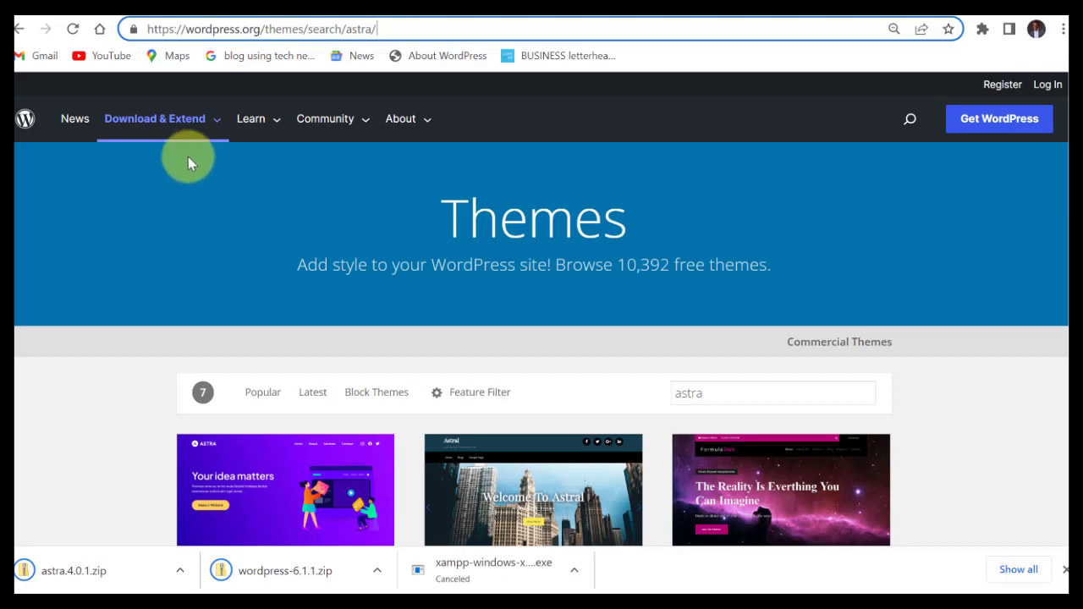
{"action": "mouse_move", "coordinate": [203, 121]}
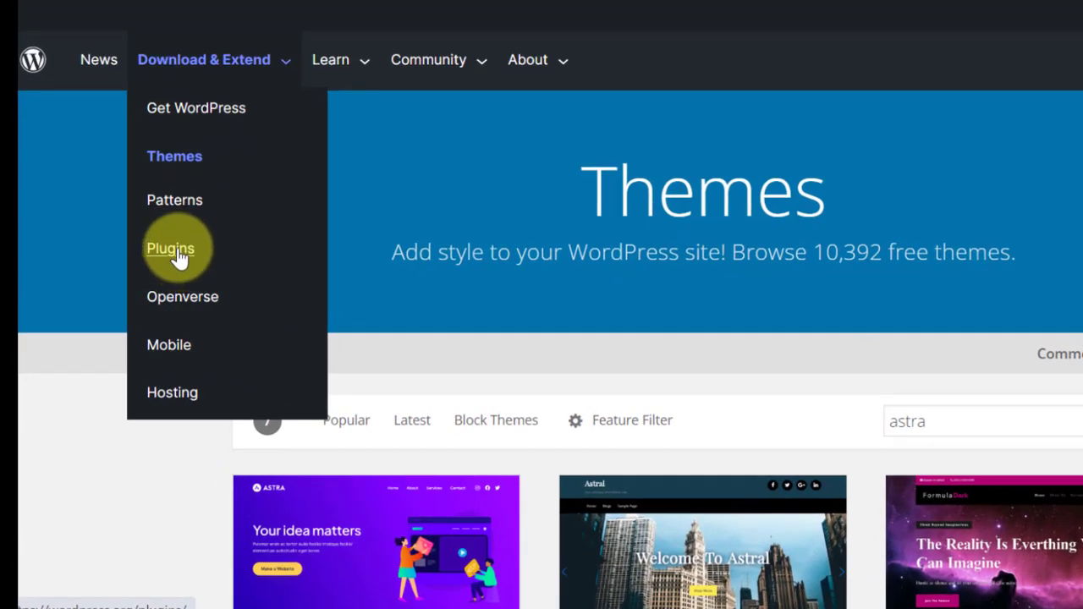
Open the WordPress.org plugin directory and browse the listed plugins.
{"action": "left_click", "coordinate": [178, 249]}
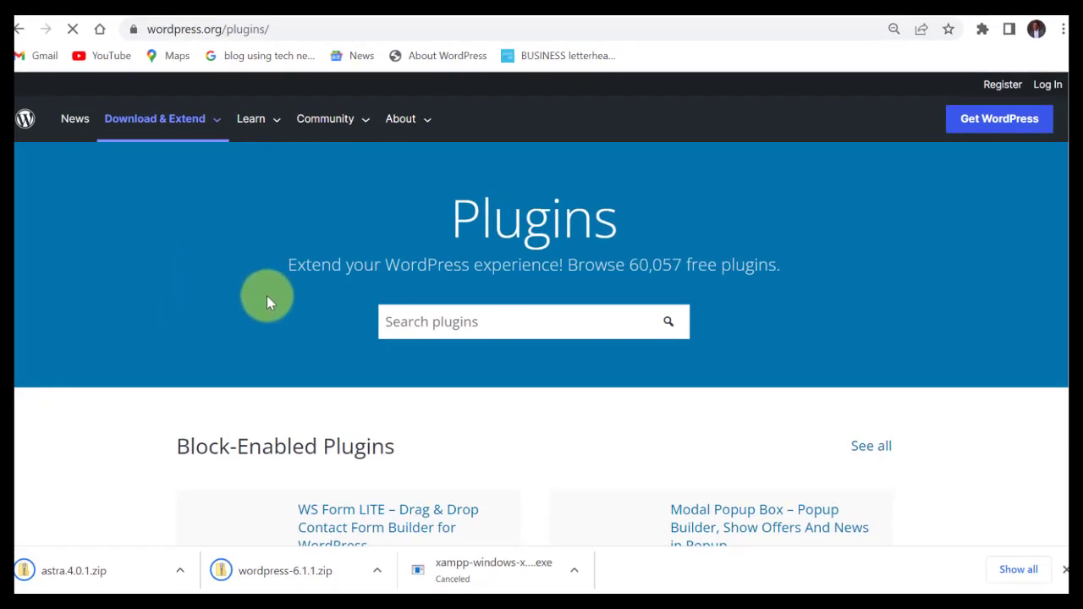
{"action": "scroll", "coordinate": [460, 310], "scroll_direction": "down", "scroll_amount": 5}
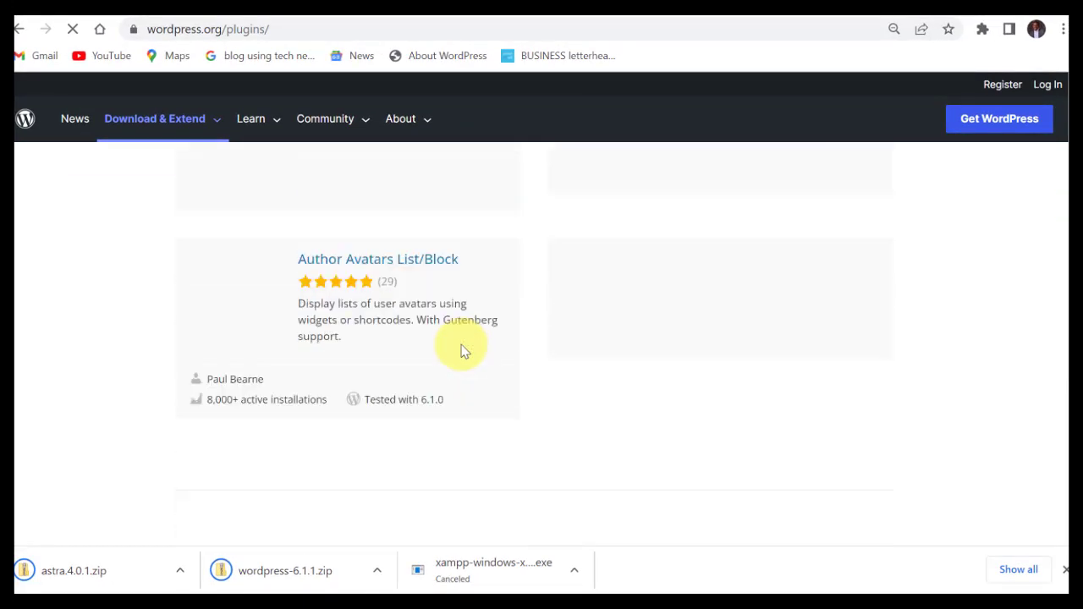
{"action": "scroll", "coordinate": [464, 351], "scroll_direction": "up", "scroll_amount": 3}
{"action": "scroll", "coordinate": [464, 350], "scroll_direction": "down", "scroll_amount": 4}
{"action": "scroll", "coordinate": [466, 350], "scroll_direction": "up", "scroll_amount": 1}
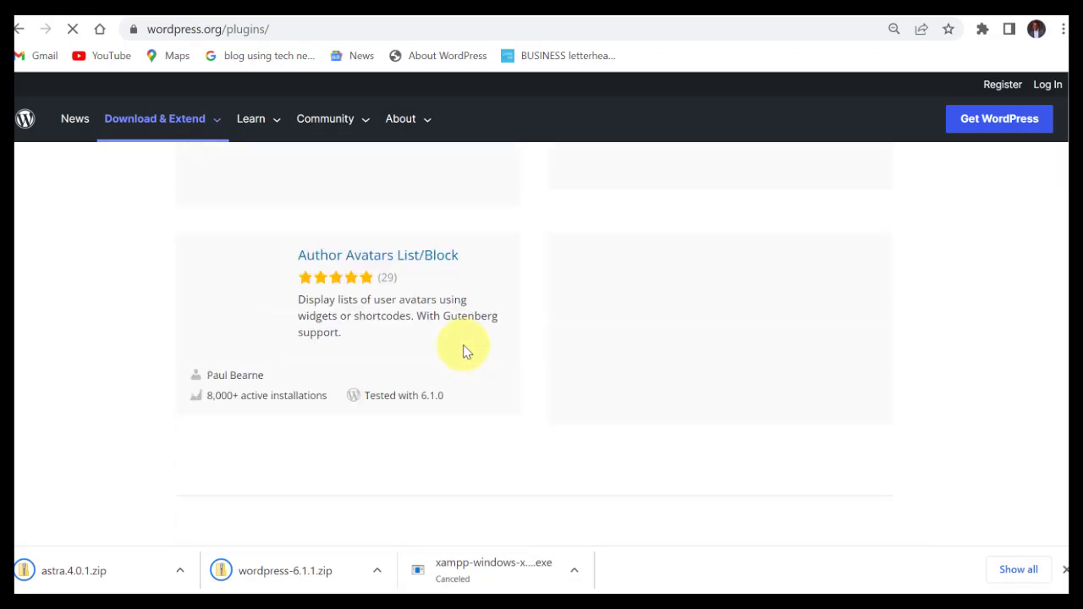
{"action": "scroll", "coordinate": [464, 351], "scroll_direction": "up", "scroll_amount": 5}
{"action": "scroll", "coordinate": [466, 338], "scroll_direction": "down", "scroll_amount": 2}
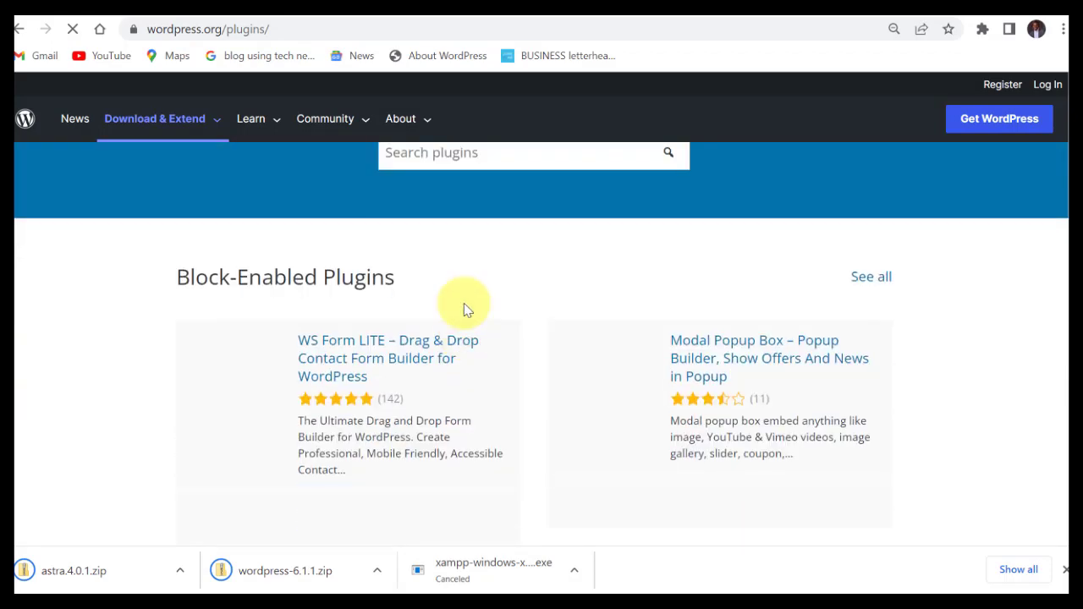
{"action": "scroll", "coordinate": [414, 195], "scroll_direction": "up", "scroll_amount": 1}
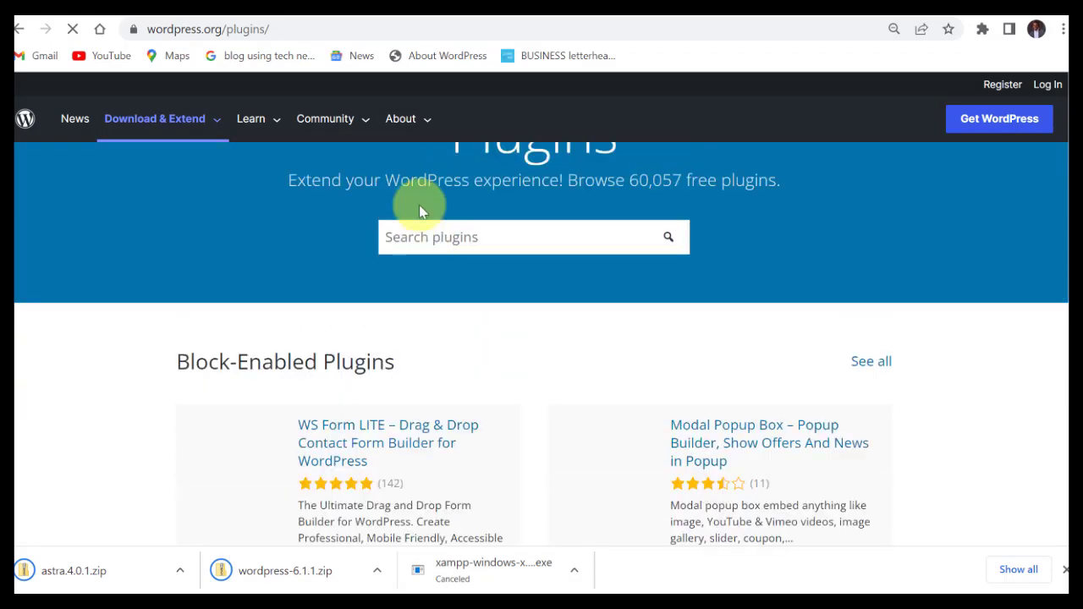
Search plugins for 'starter template' and download the Starter Templates 3.1.22 zip.
{"action": "left_click", "coordinate": [458, 237]}
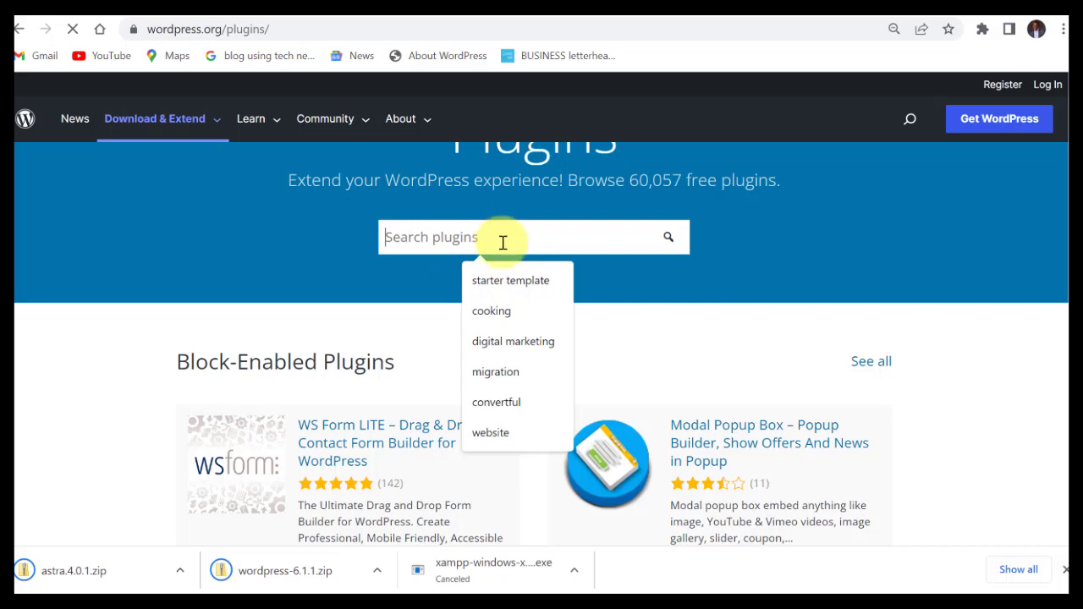
{"action": "key", "text": "Down"}
{"action": "key", "text": "Return"}
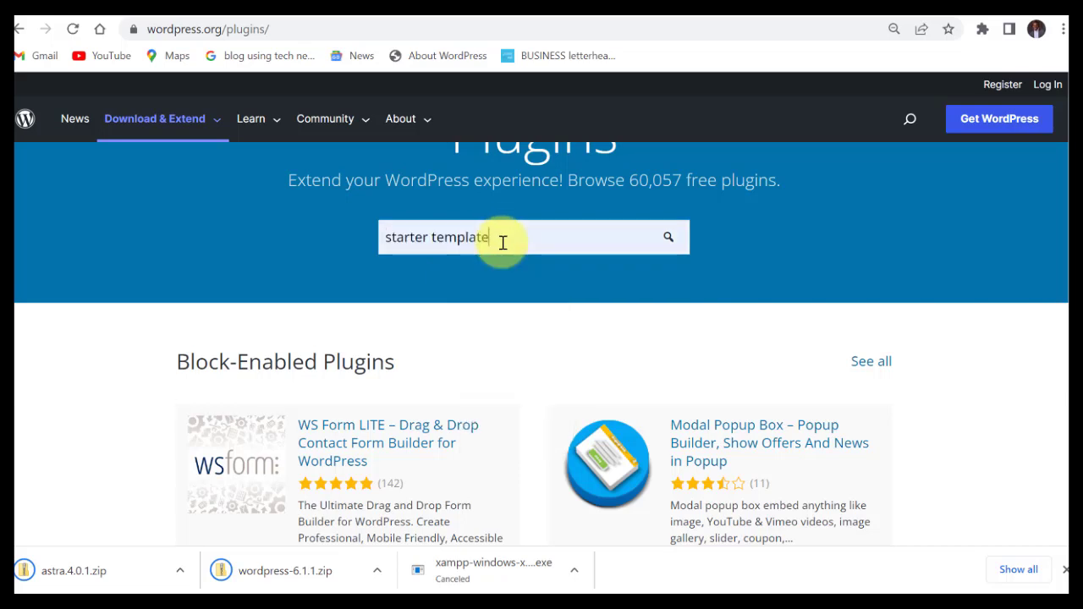
{"action": "key", "text": "Return"}
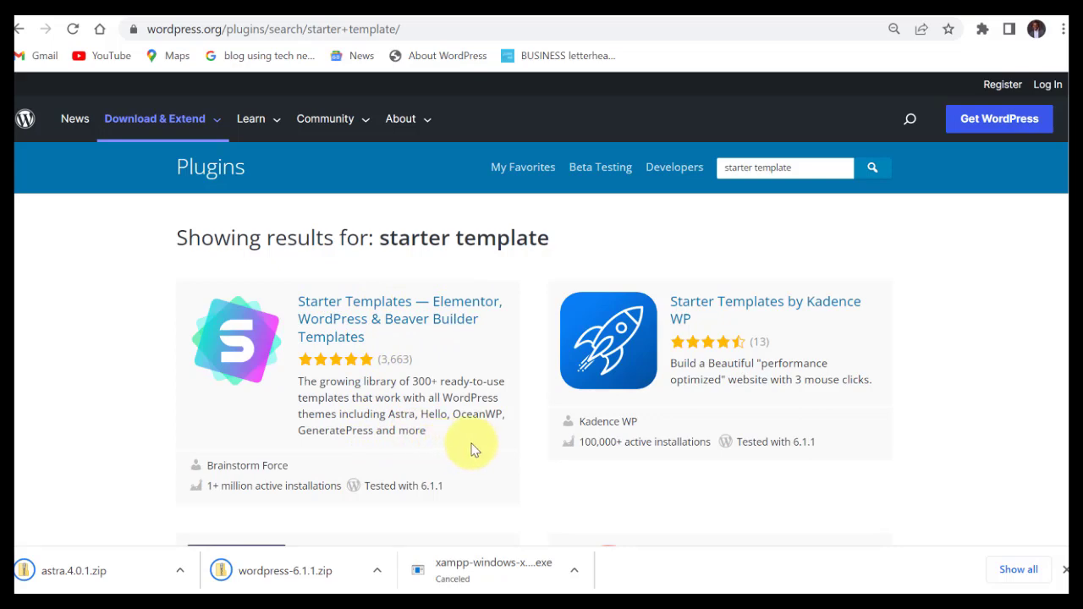
{"action": "scroll", "coordinate": [472, 443], "scroll_direction": "down", "scroll_amount": 1}
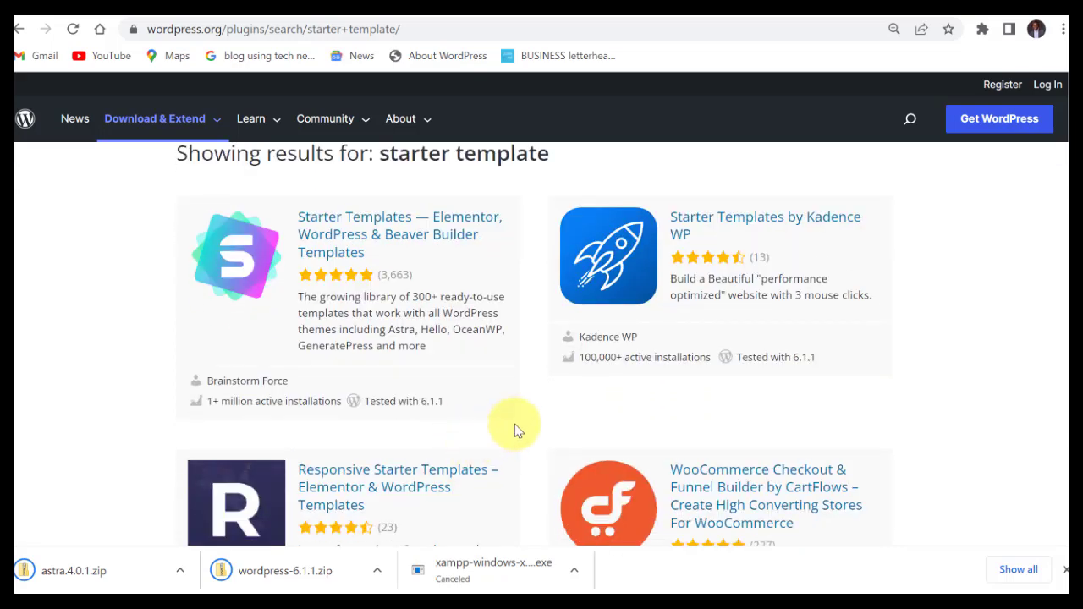
{"action": "scroll", "coordinate": [408, 333], "scroll_direction": "up", "scroll_amount": 1}
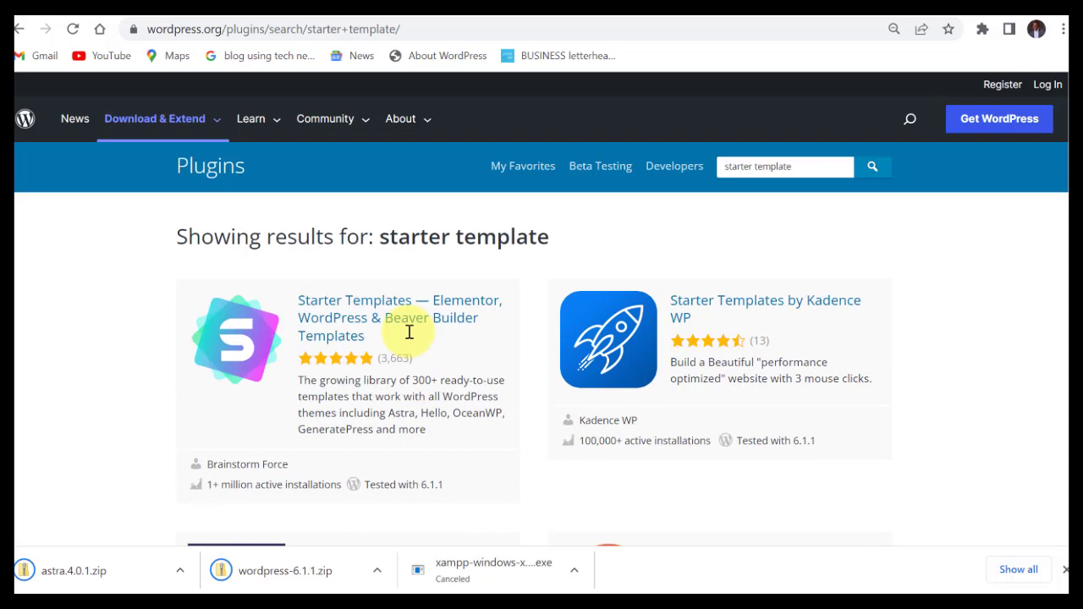
{"action": "left_click", "coordinate": [352, 308]}
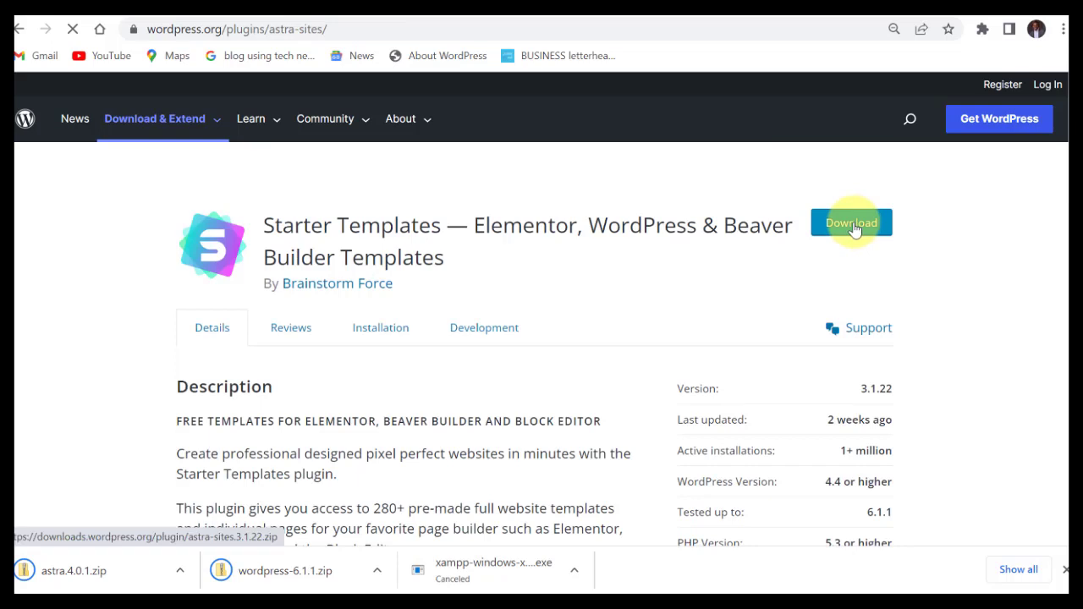
{"action": "left_click", "coordinate": [853, 225]}
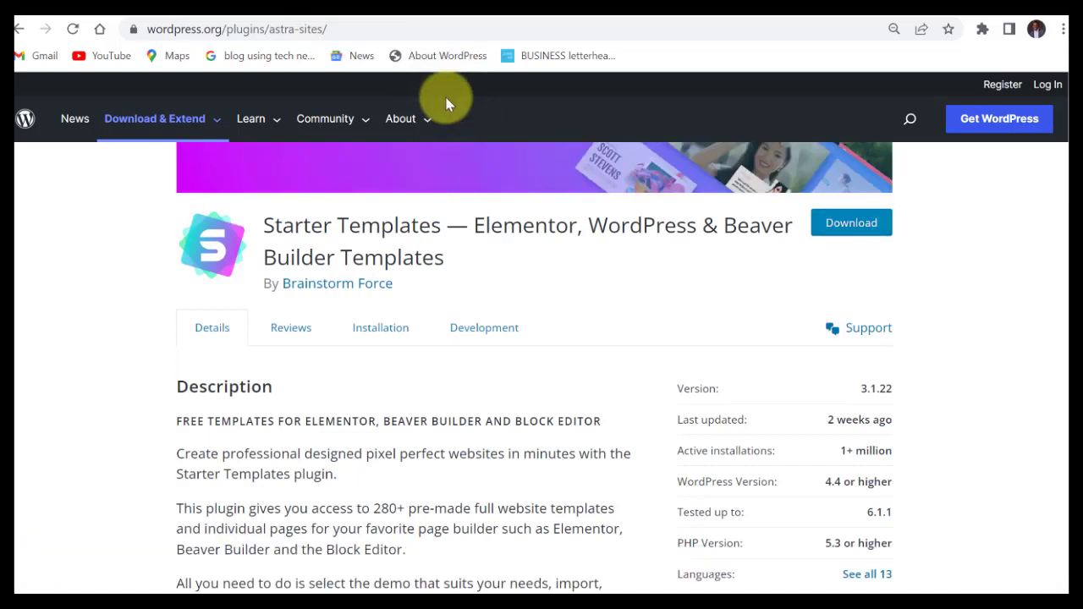
{"action": "key", "text": "alt+Tab"}
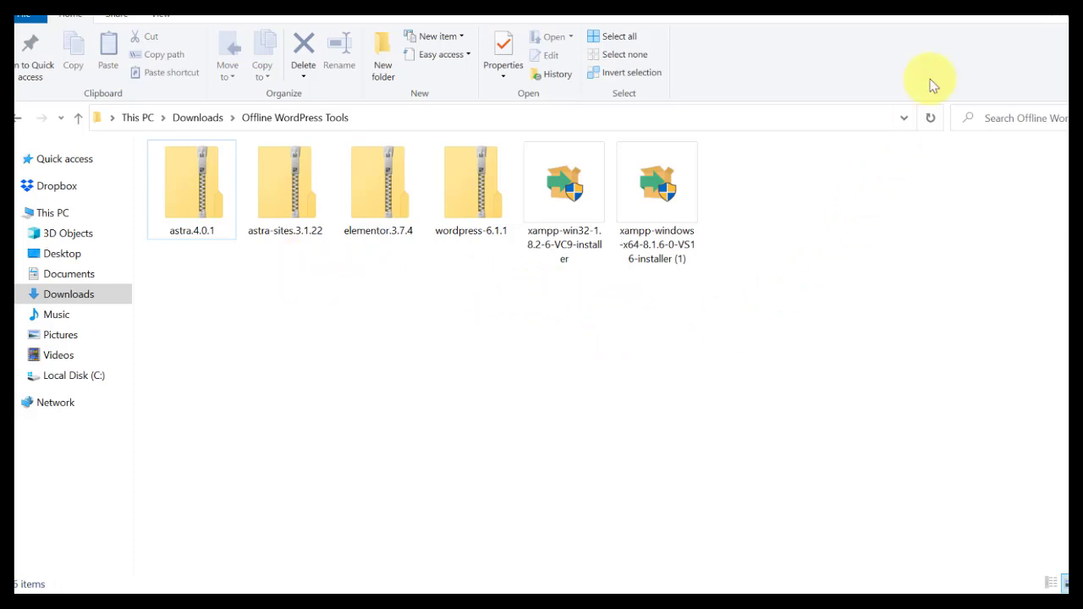
Check the Wi‑Fi flyout, then select the xampp-windows-x64 installer in Offline WordPress Tools.
{"action": "mouse_move", "coordinate": [1068, 479]}
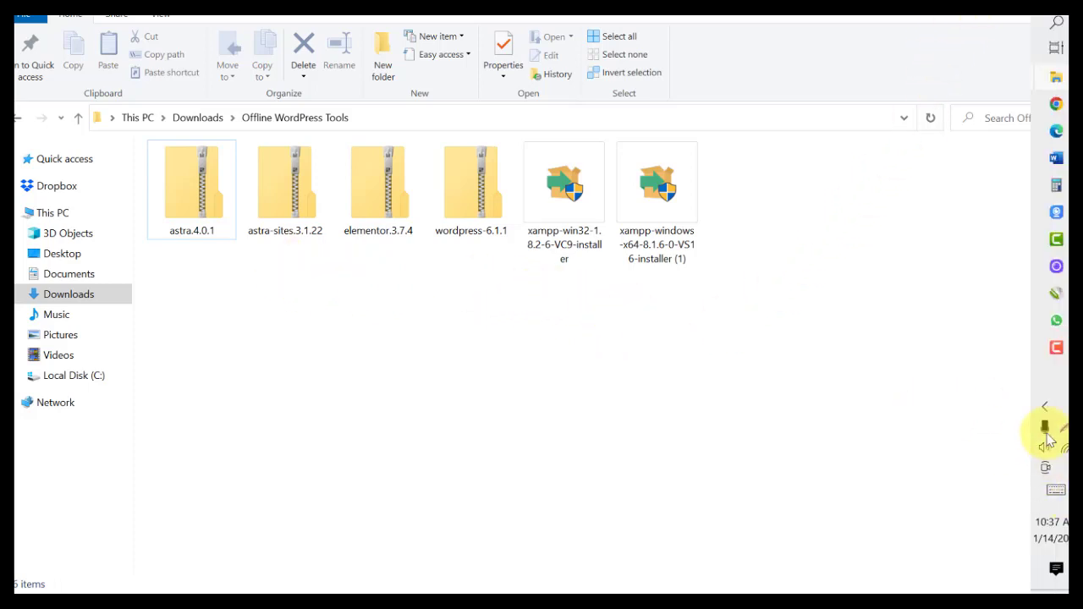
{"action": "left_click", "coordinate": [1065, 452]}
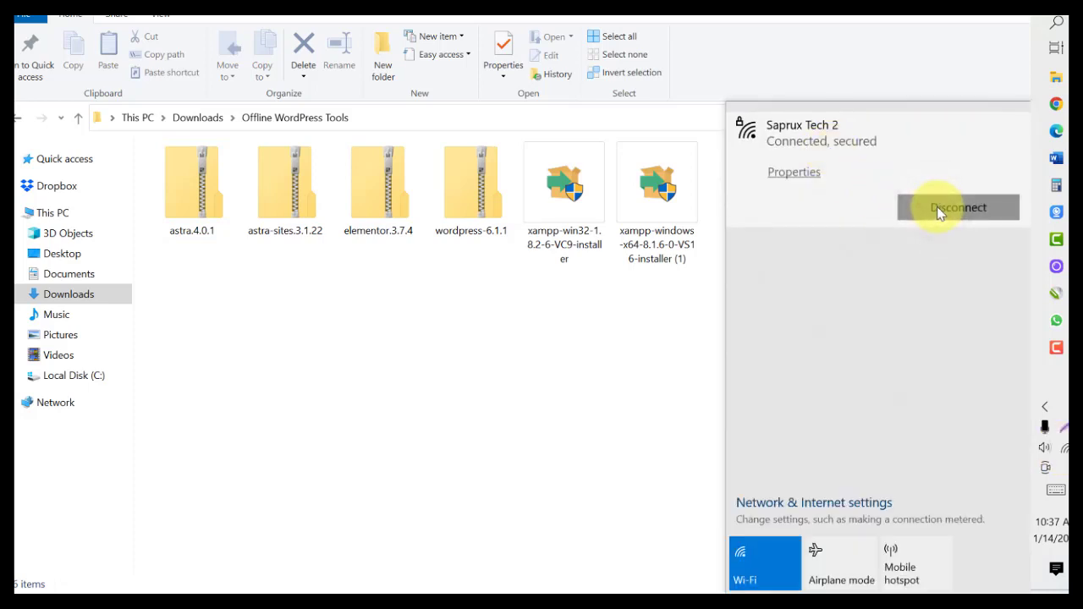
{"action": "key", "text": "Escape"}
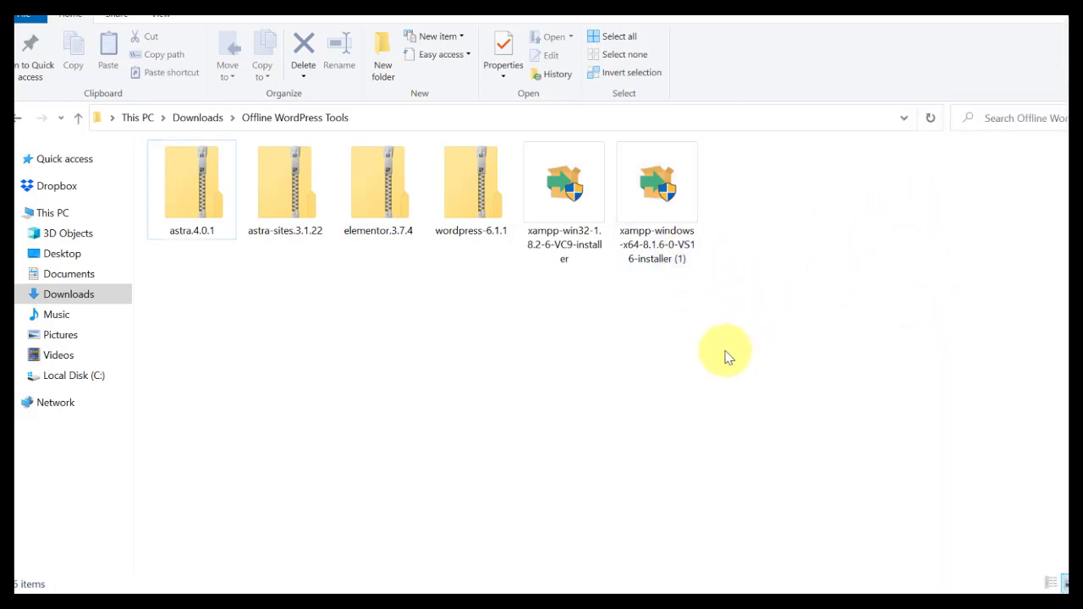
{"action": "left_click", "coordinate": [650, 191]}
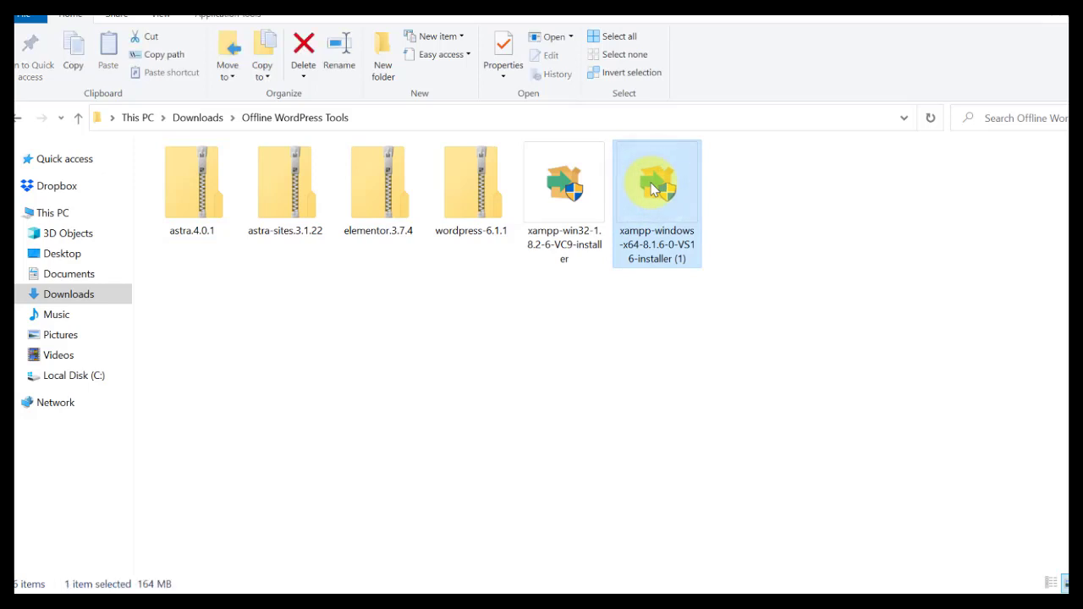
Launch the XAMPP installer and keep all components, C:\xampp and English through to Ready to Install.
{"action": "right_click", "coordinate": [659, 198]}
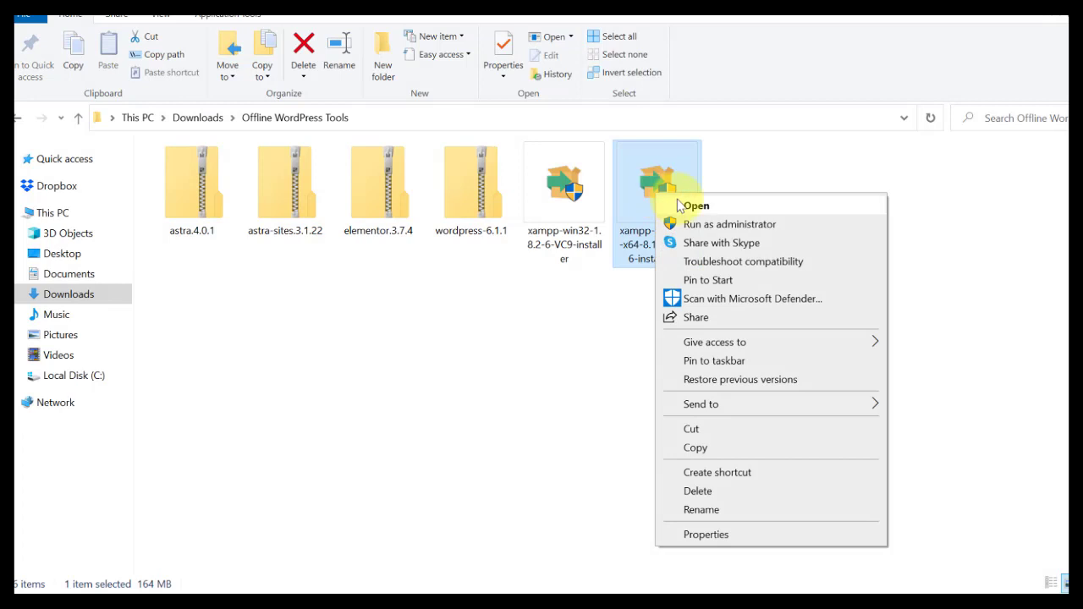
{"action": "left_click", "coordinate": [681, 205]}
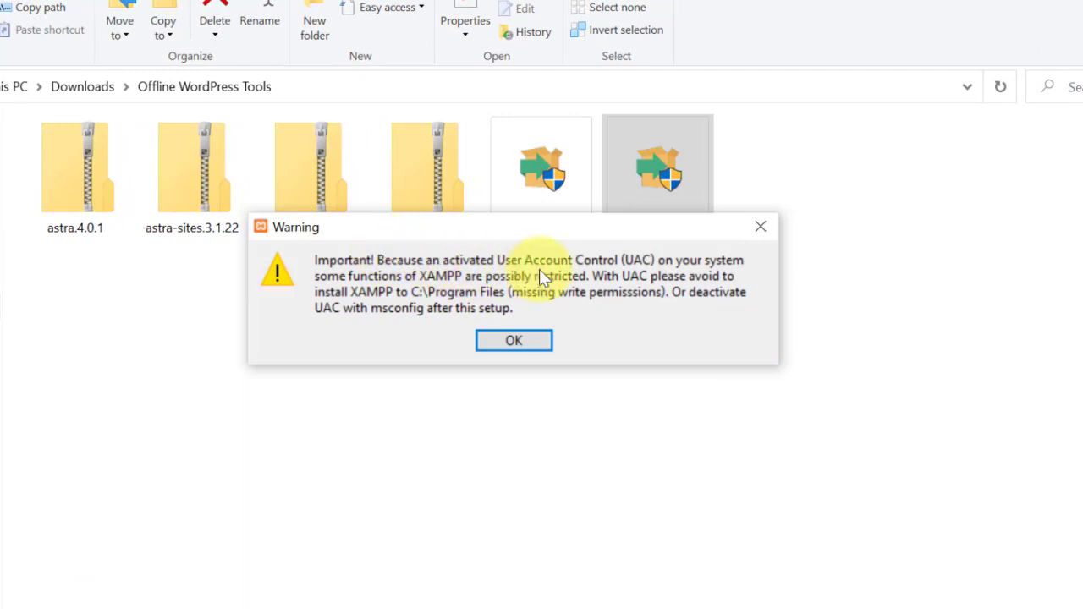
{"action": "left_click", "coordinate": [513, 341]}
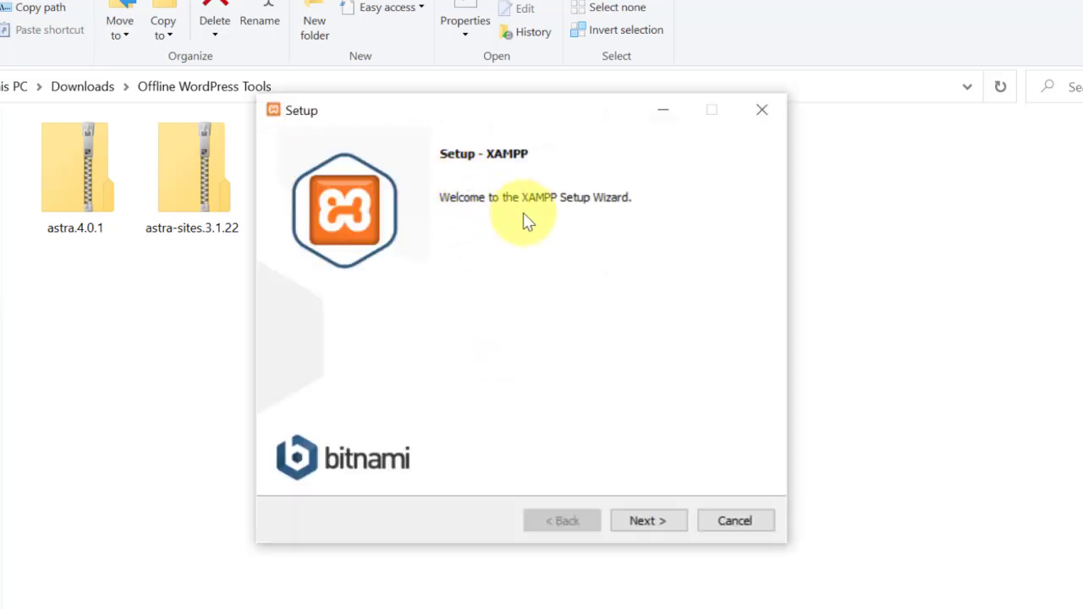
{"action": "left_click", "coordinate": [646, 521]}
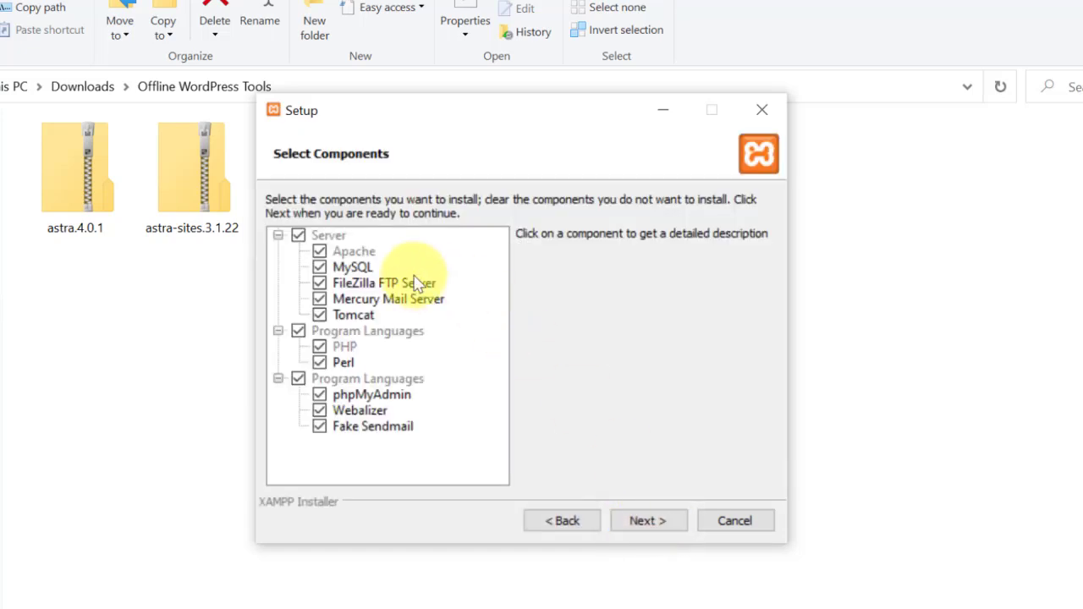
{"action": "left_click", "coordinate": [638, 521]}
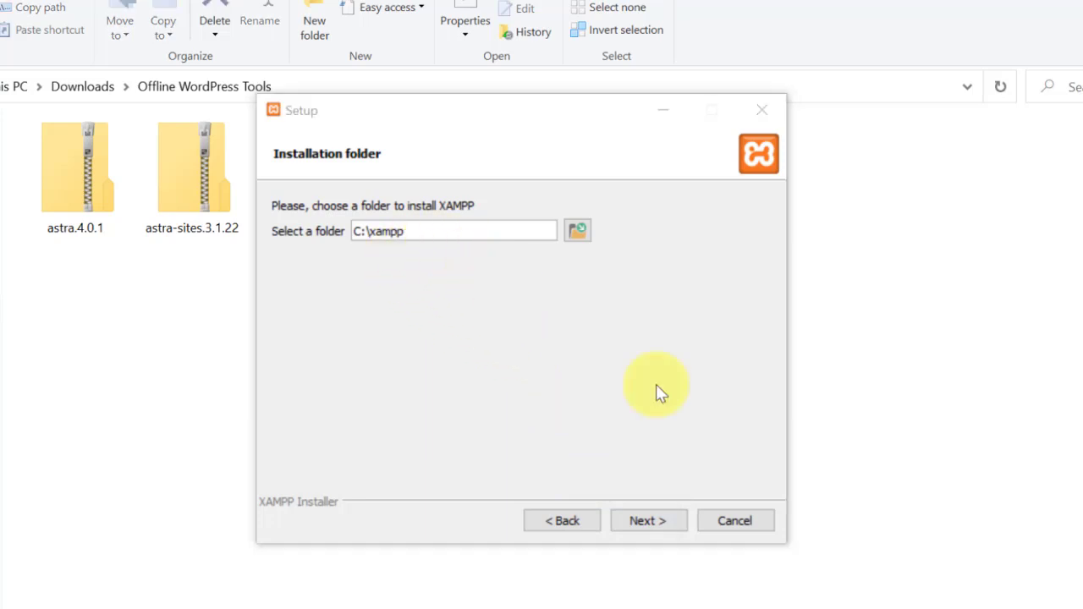
{"action": "left_click", "coordinate": [645, 521]}
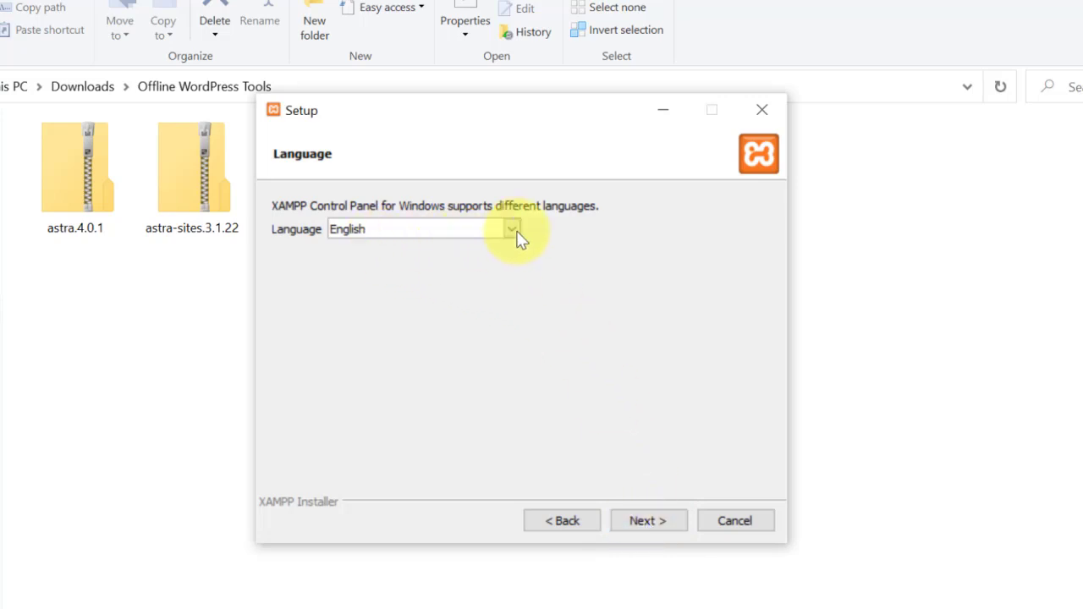
{"action": "left_click", "coordinate": [648, 520]}
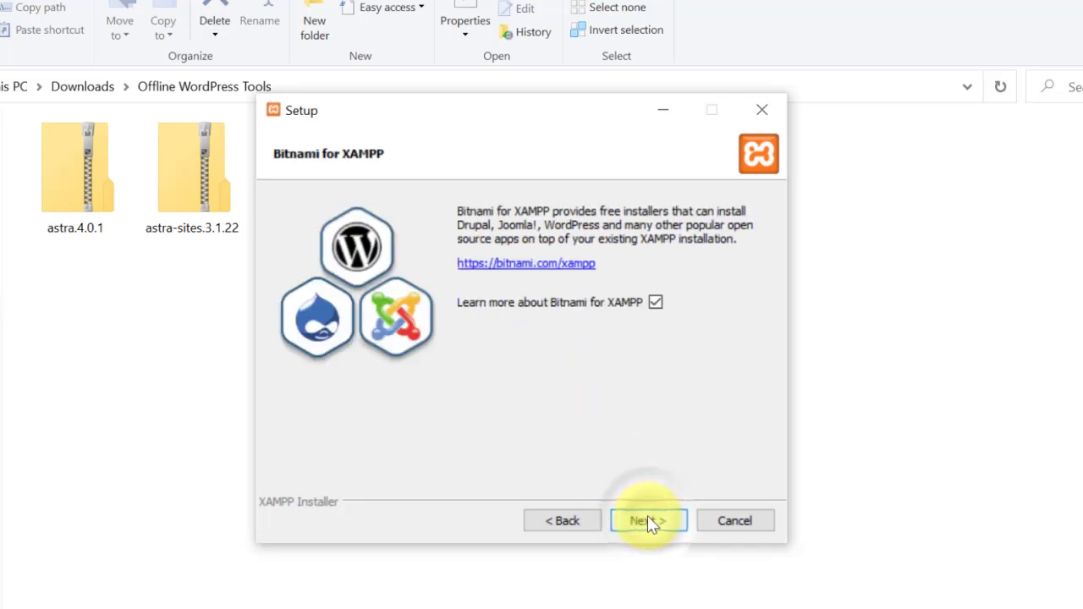
{"action": "left_click", "coordinate": [648, 519]}
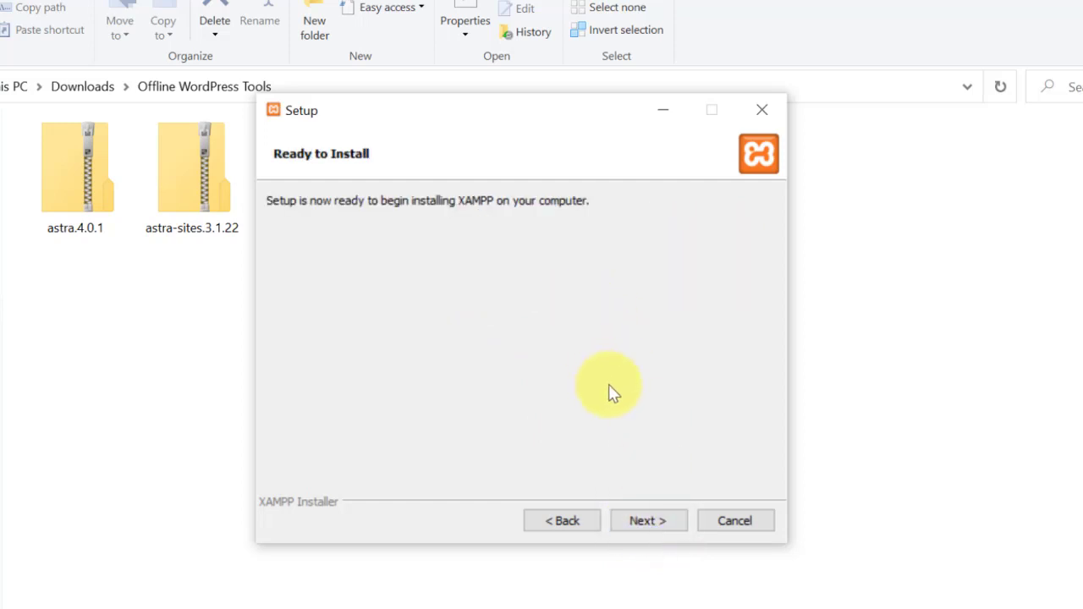
Run the XAMPP installation, then finish the wizard with 'start the Control Panel now' unchecked.
{"action": "left_click", "coordinate": [644, 520]}
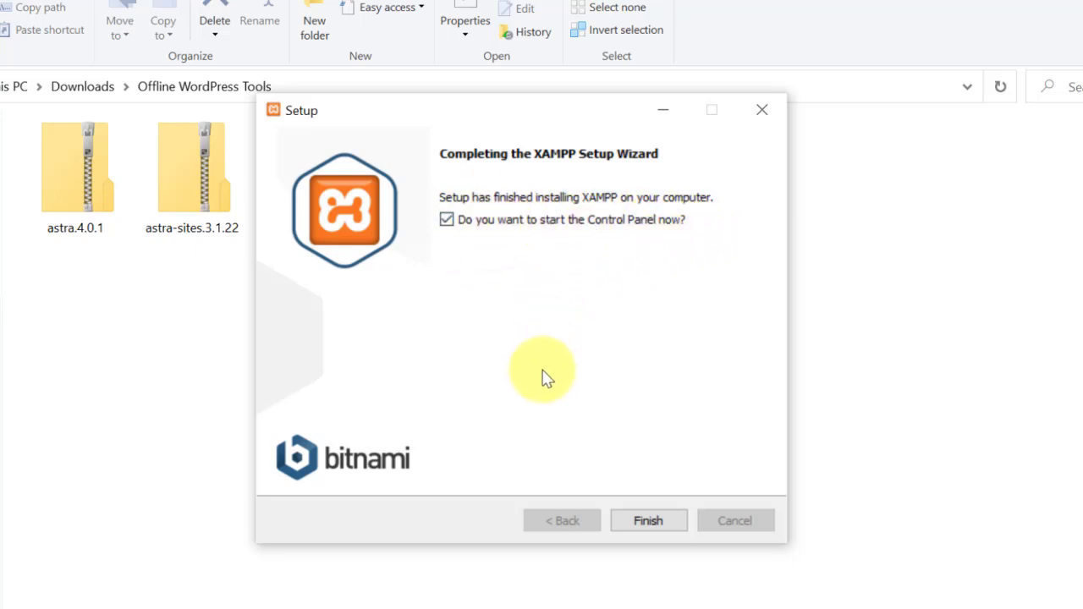
{"action": "left_click", "coordinate": [447, 221]}
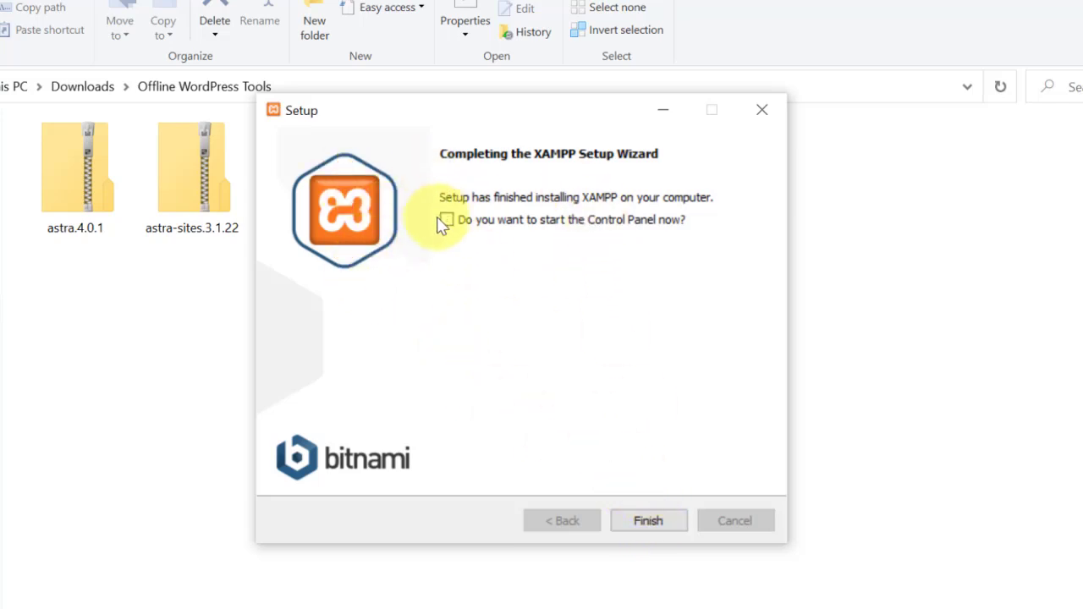
{"action": "left_click", "coordinate": [649, 521]}
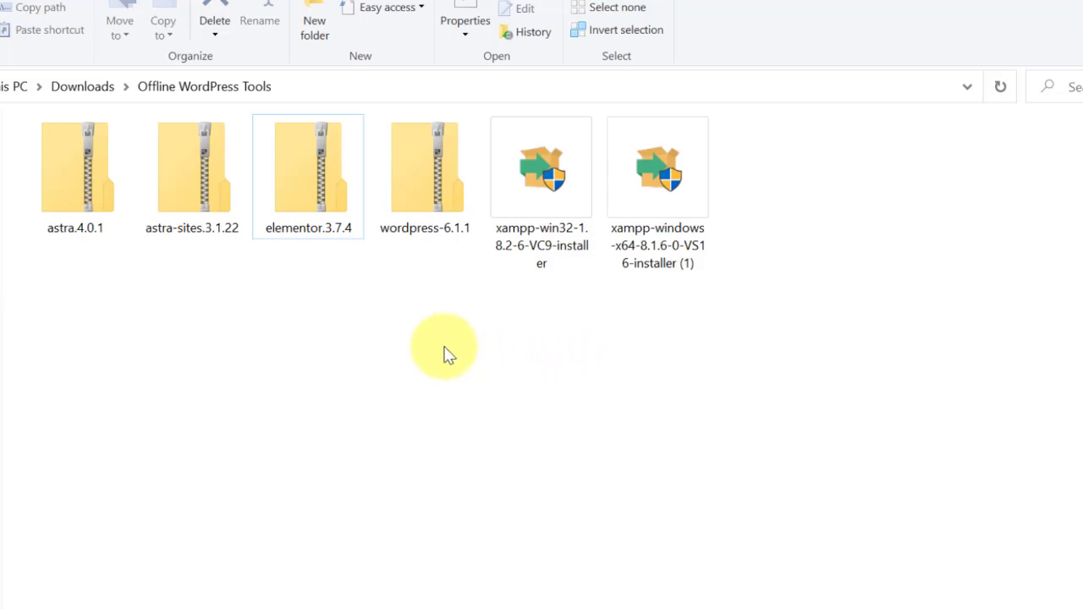
Extract wordpress-6.1.1.zip to the suggested wordpress-6.1.1 folder and select the new folder.
{"action": "left_click", "coordinate": [426, 169]}
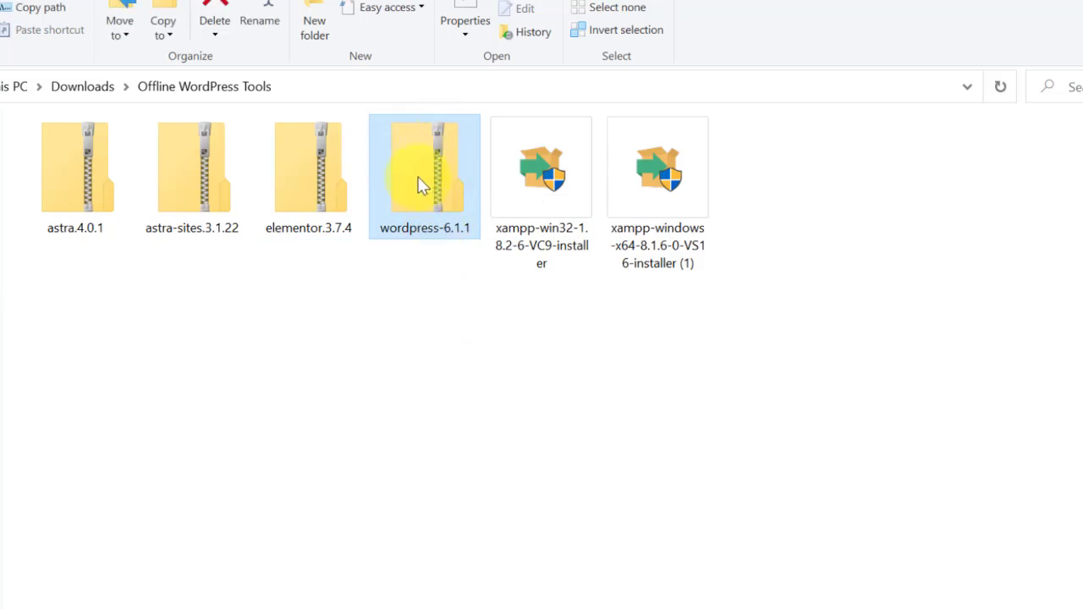
{"action": "right_click", "coordinate": [421, 185]}
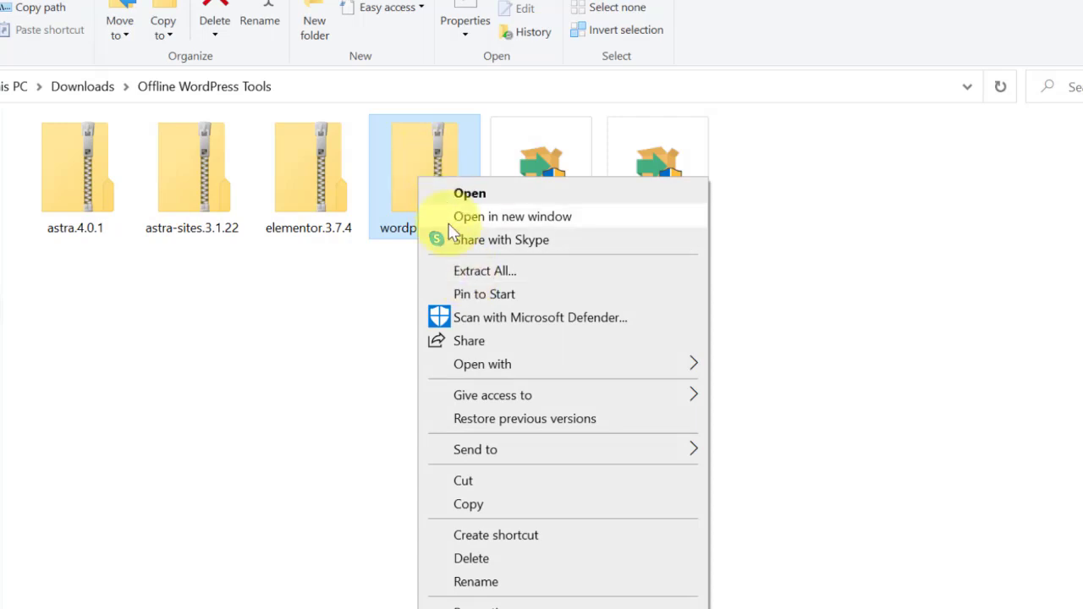
{"action": "left_click", "coordinate": [464, 272]}
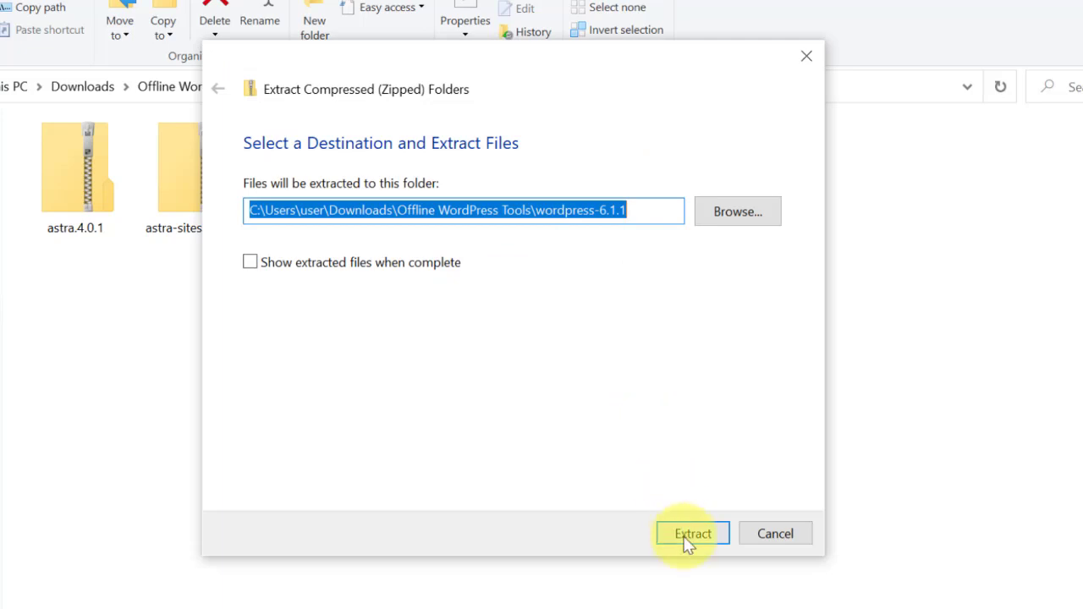
{"action": "left_click", "coordinate": [688, 535]}
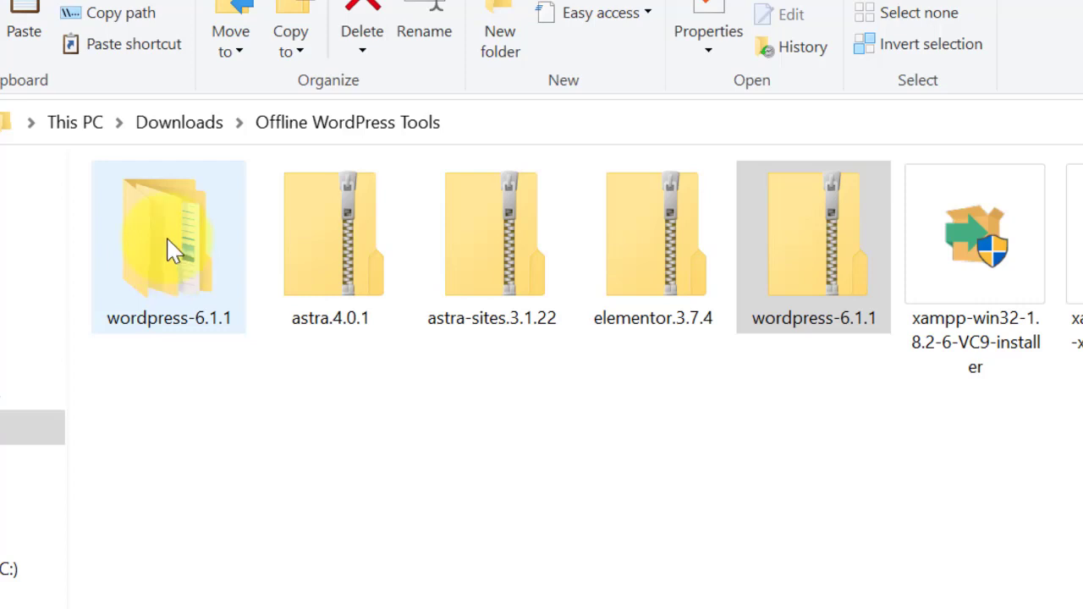
{"action": "left_click", "coordinate": [172, 243]}
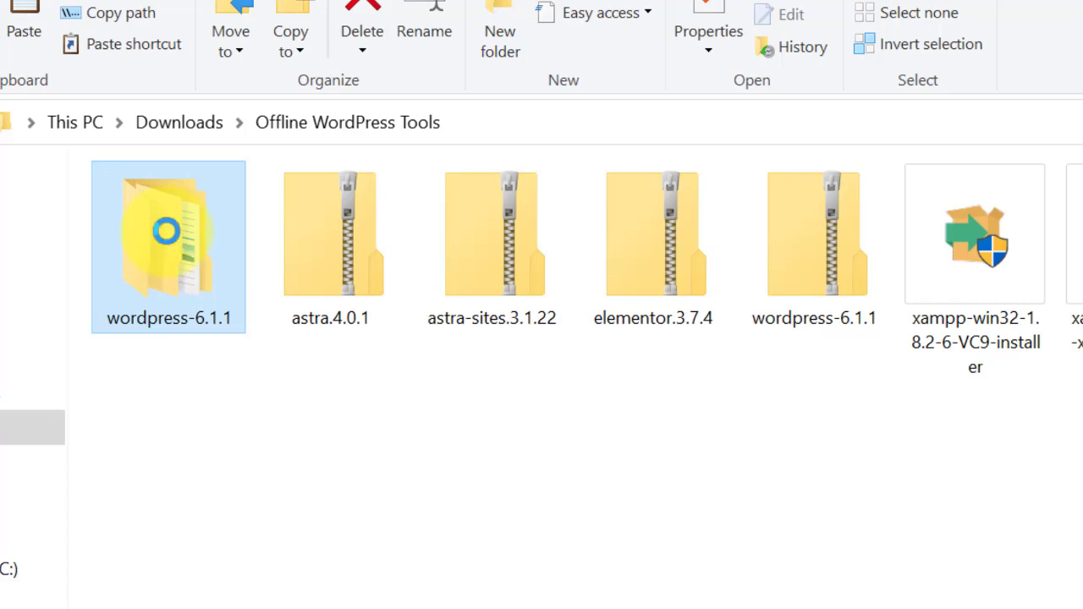
Open the extracted wordpress-6.1.1 folder and copy the wordpress subfolder inside it.
{"action": "right_click", "coordinate": [167, 232]}
{"action": "left_click", "coordinate": [202, 248]}
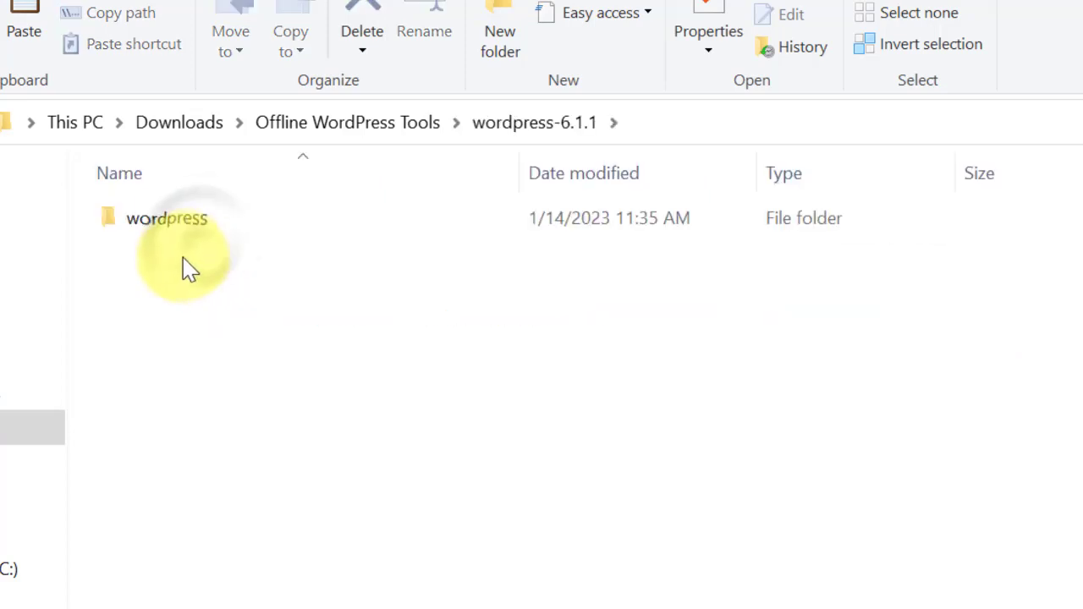
{"action": "left_click", "coordinate": [176, 229]}
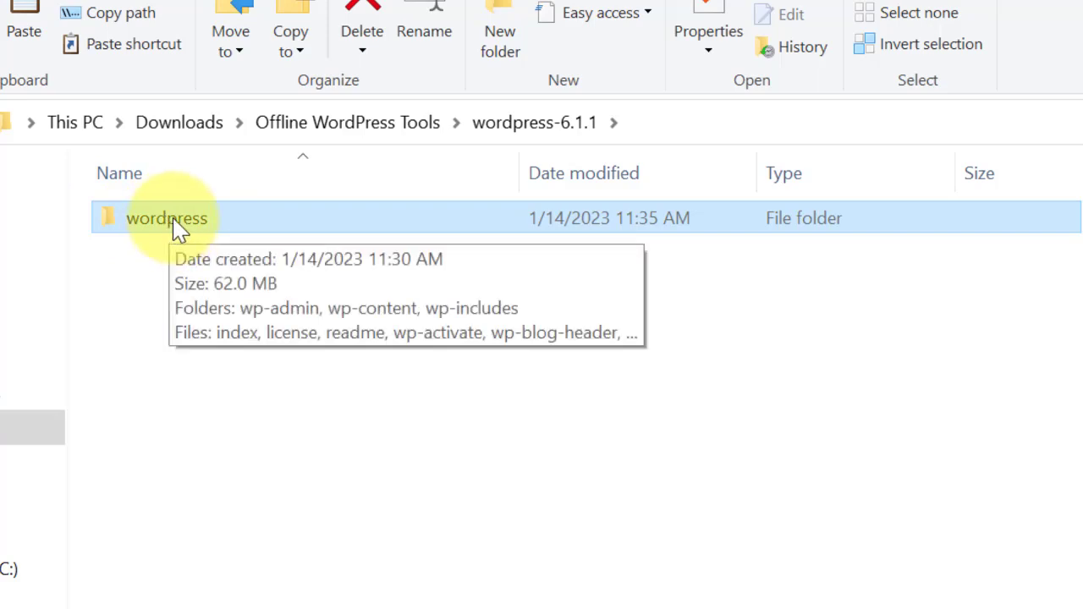
{"action": "right_click", "coordinate": [174, 227]}
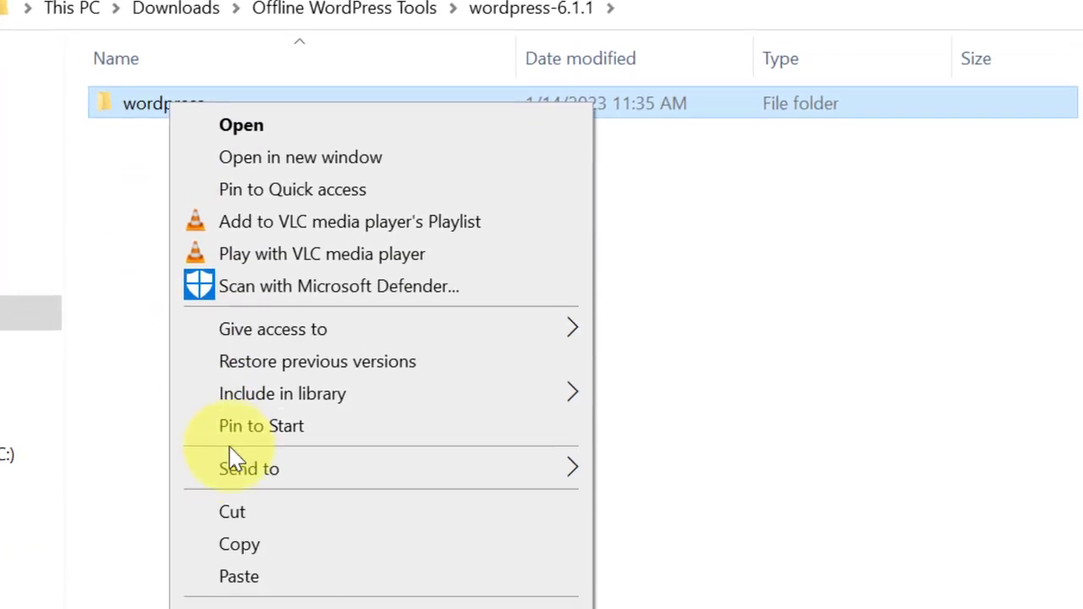
{"action": "left_click", "coordinate": [257, 502]}
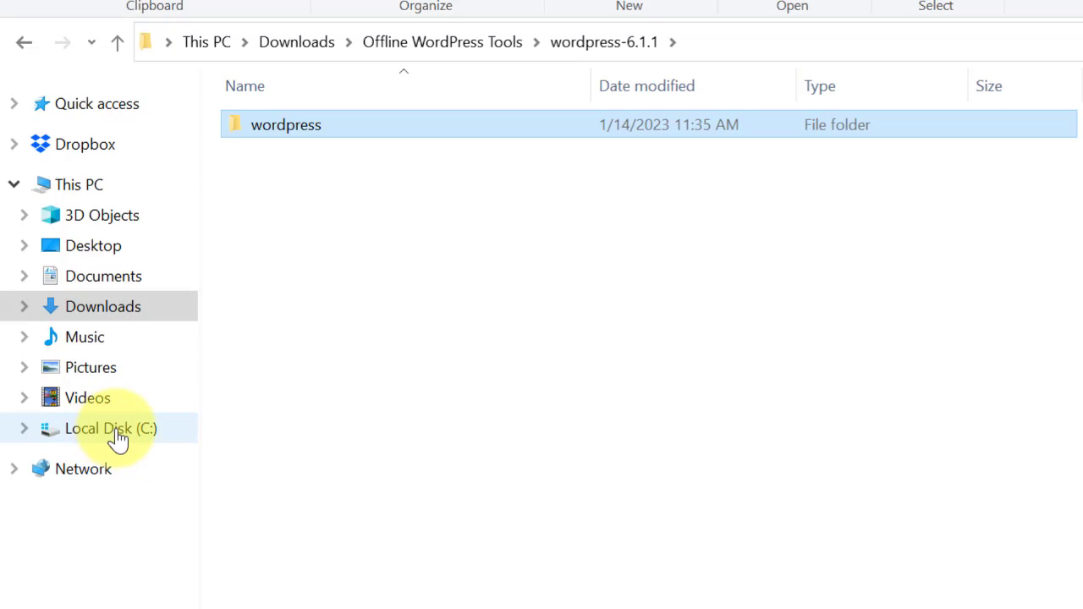
Open C:\xampp from Local Disk (C:) and select the htdocs folder.
{"action": "left_click", "coordinate": [115, 439]}
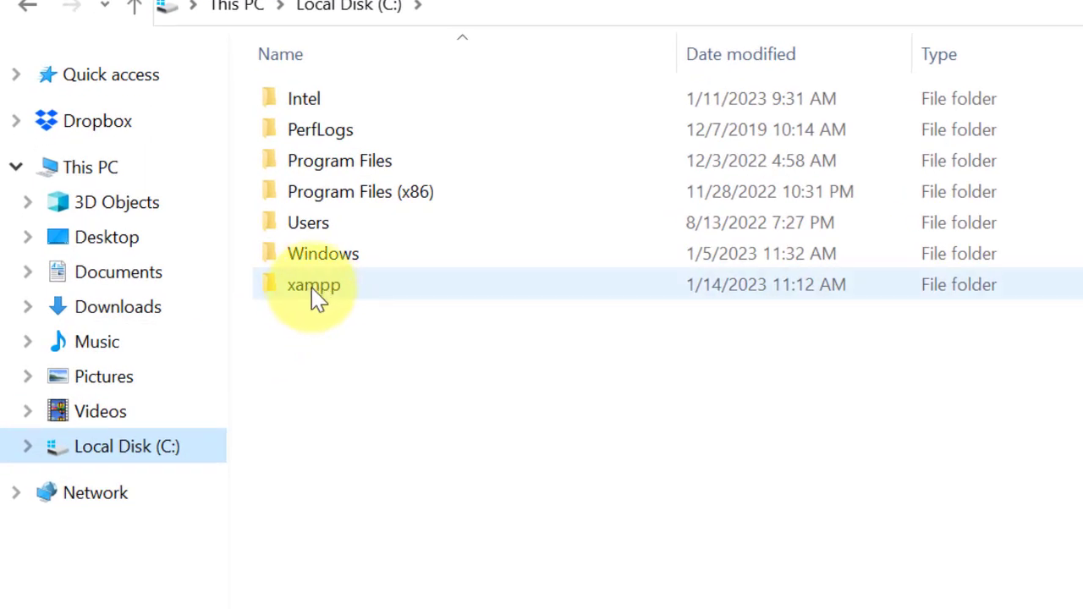
{"action": "left_click", "coordinate": [318, 295]}
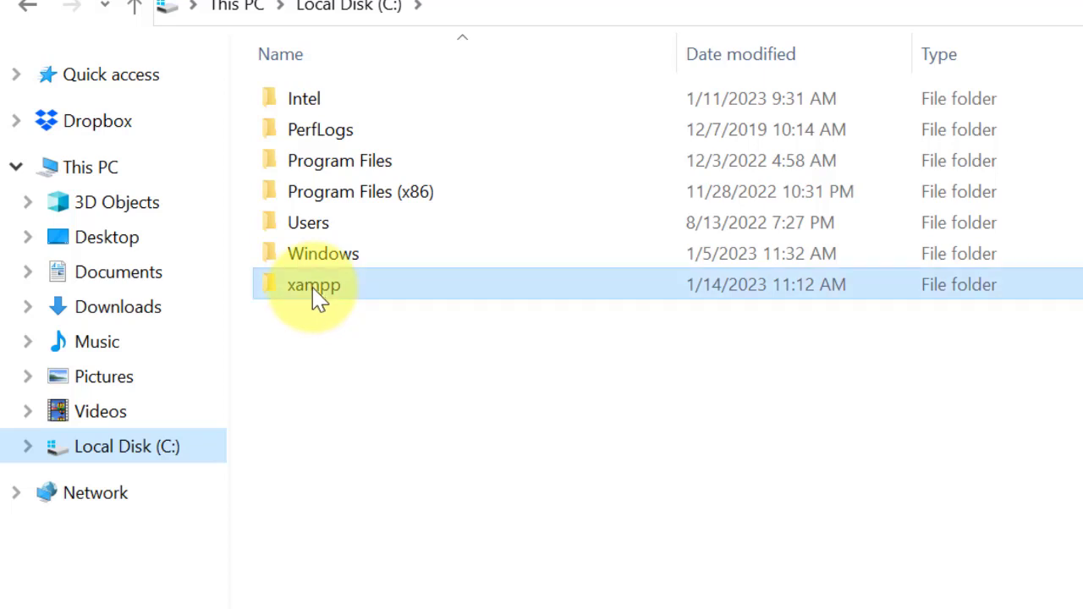
{"action": "right_click", "coordinate": [318, 297]}
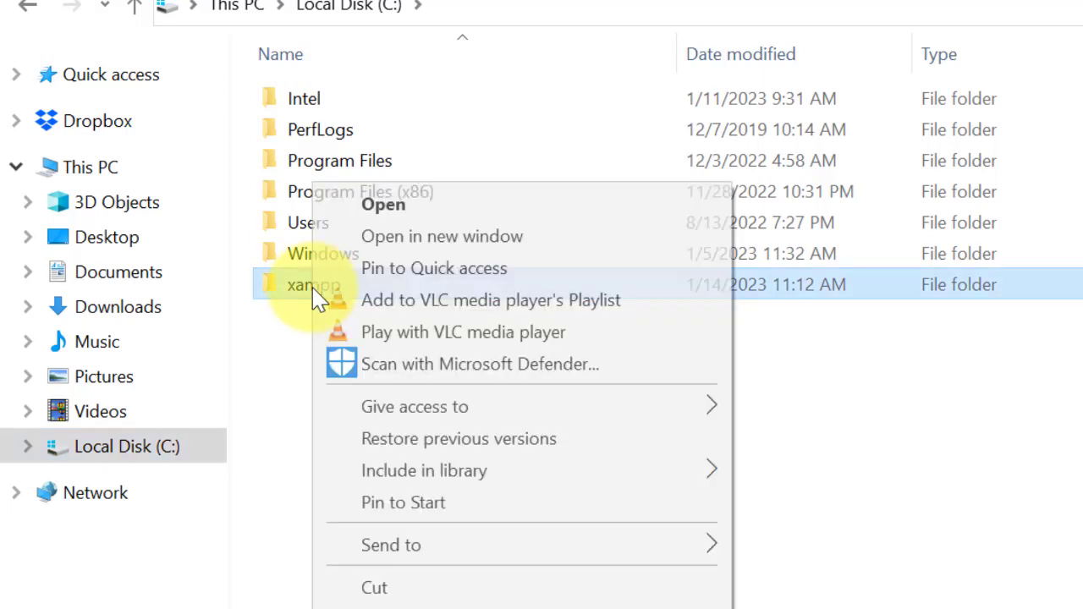
{"action": "left_click", "coordinate": [384, 208]}
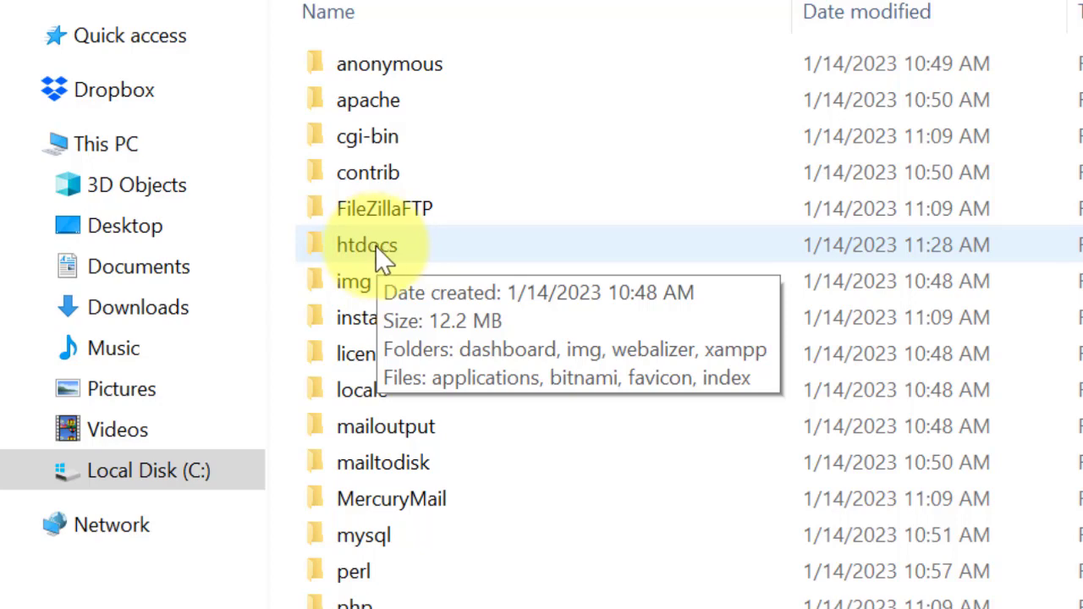
{"action": "left_click", "coordinate": [382, 260]}
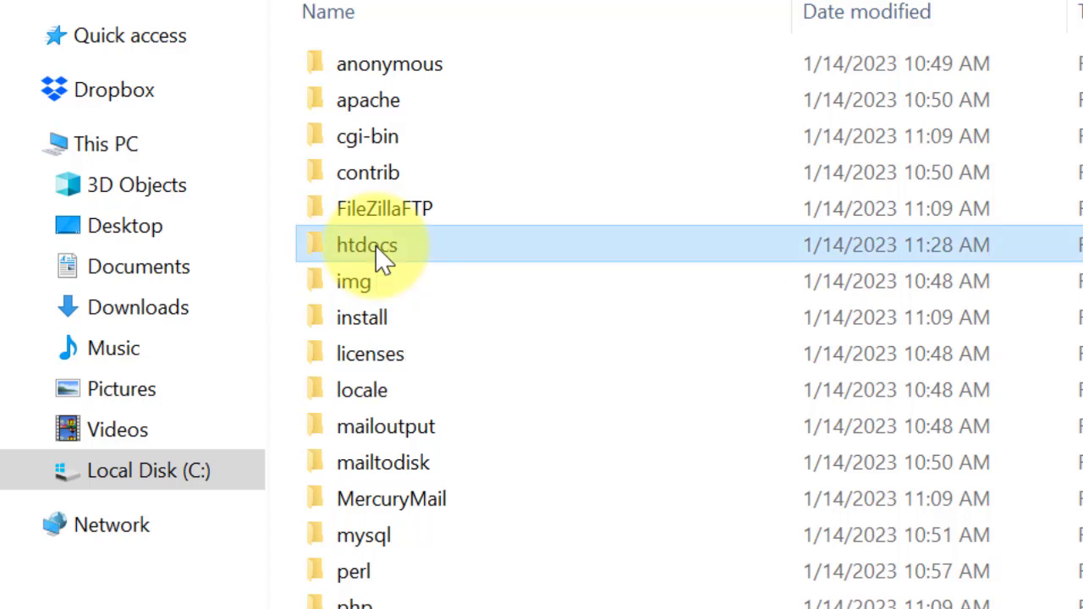
Open htdocs, paste the copied wordpress folder there, and select the pasted folder.
{"action": "right_click", "coordinate": [381, 254]}
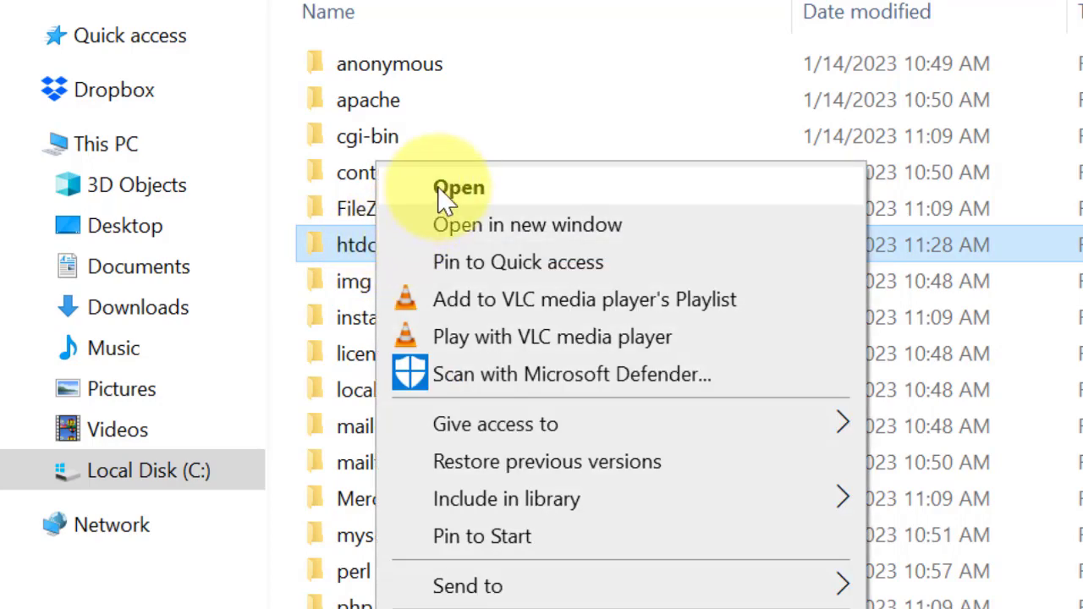
{"action": "left_click", "coordinate": [439, 188]}
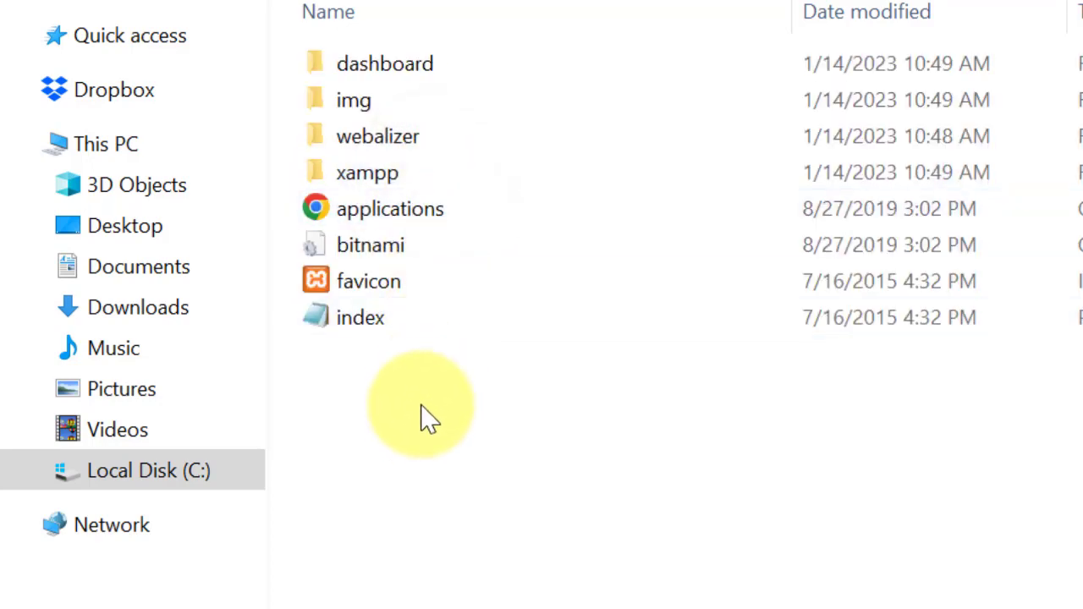
{"action": "right_click", "coordinate": [417, 381]}
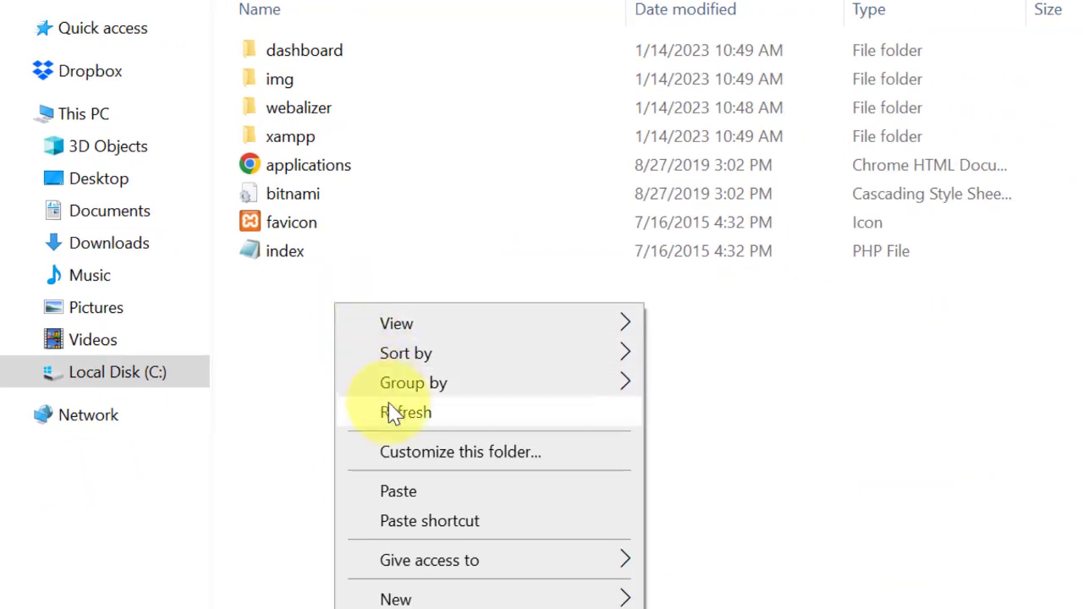
{"action": "left_click", "coordinate": [401, 495]}
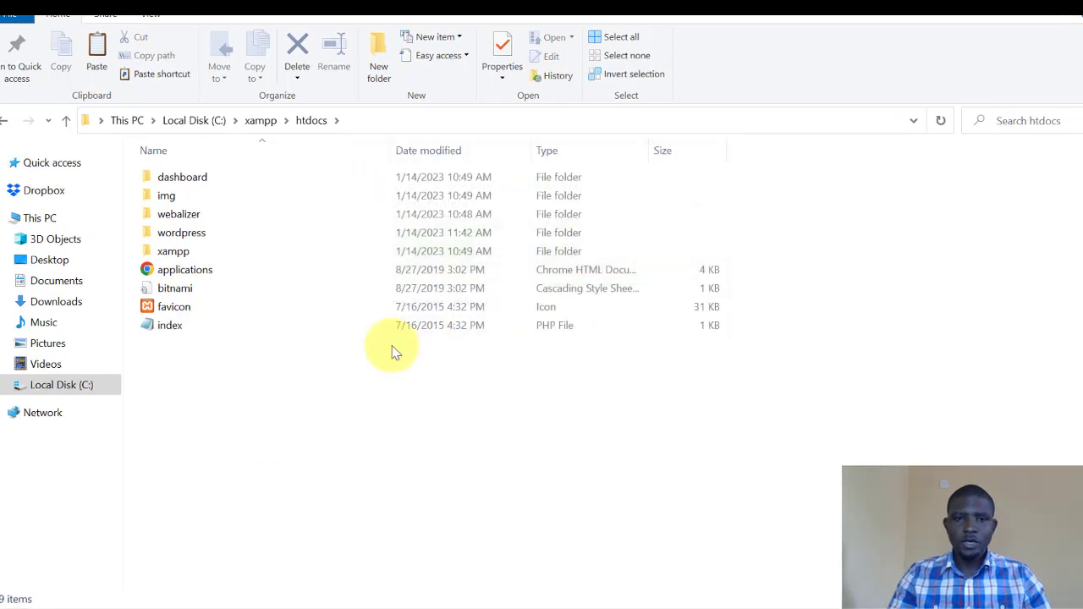
{"action": "left_click", "coordinate": [174, 240]}
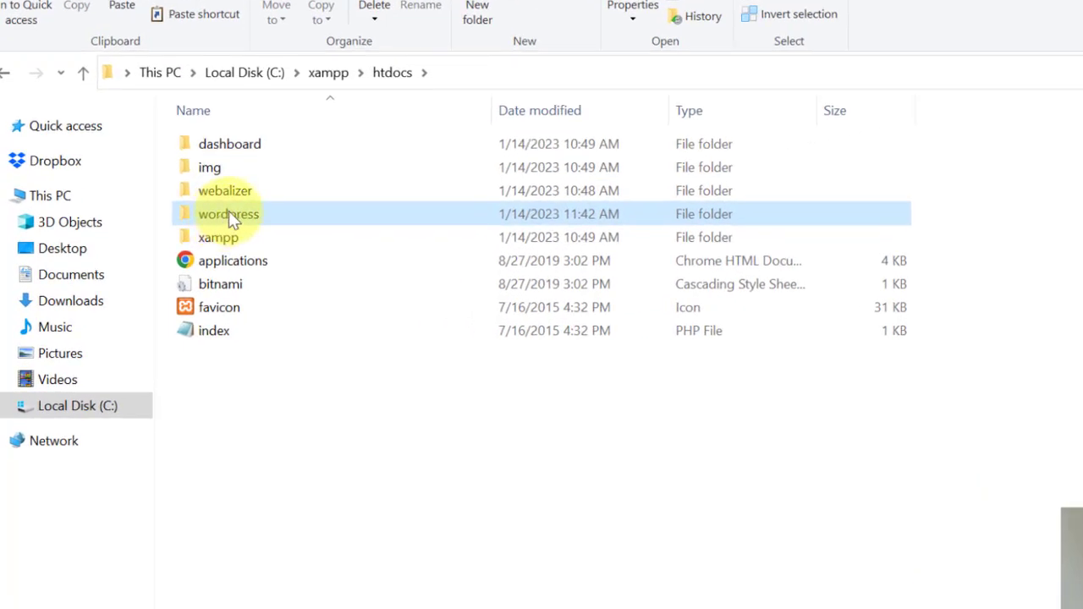
{"action": "left_click", "coordinate": [229, 214]}
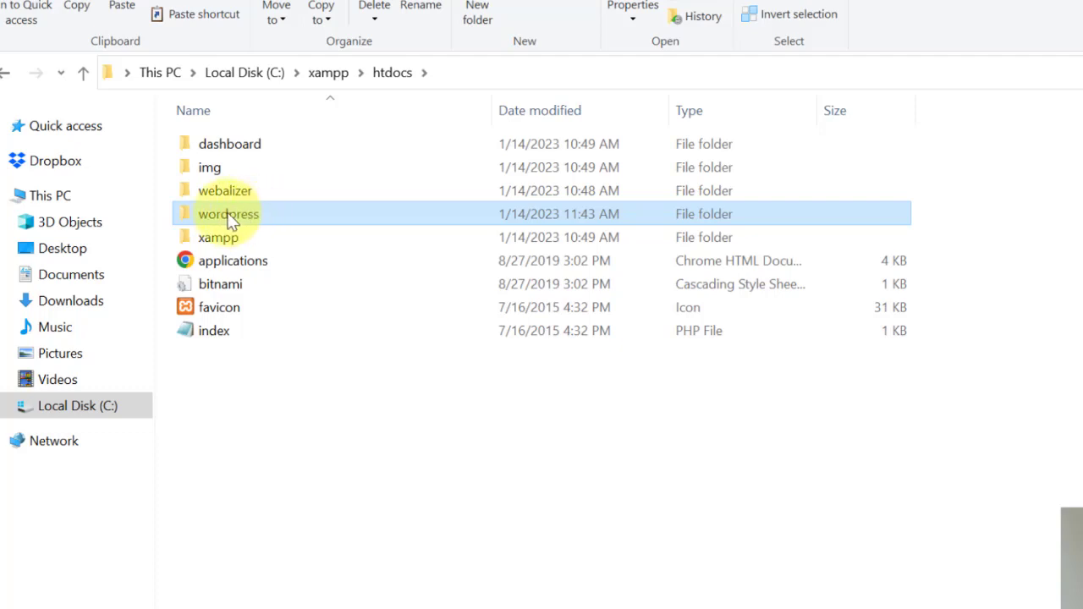
{"action": "right_click", "coordinate": [229, 213]}
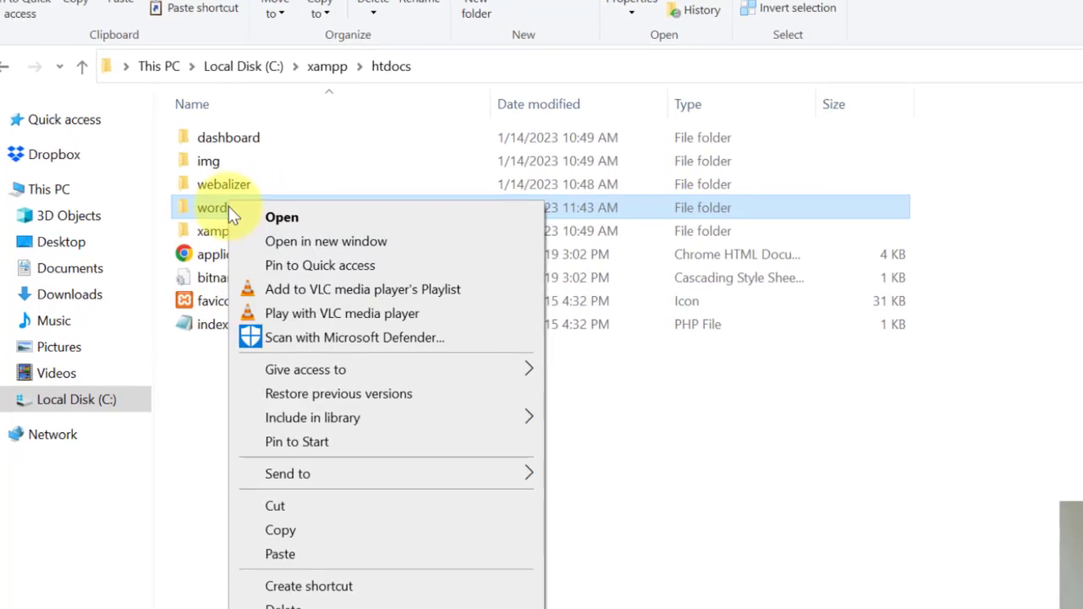
Rename the folder in C:\xampp\htdocs from wordpress to learnwebdesign.com.
{"action": "left_click", "coordinate": [275, 562]}
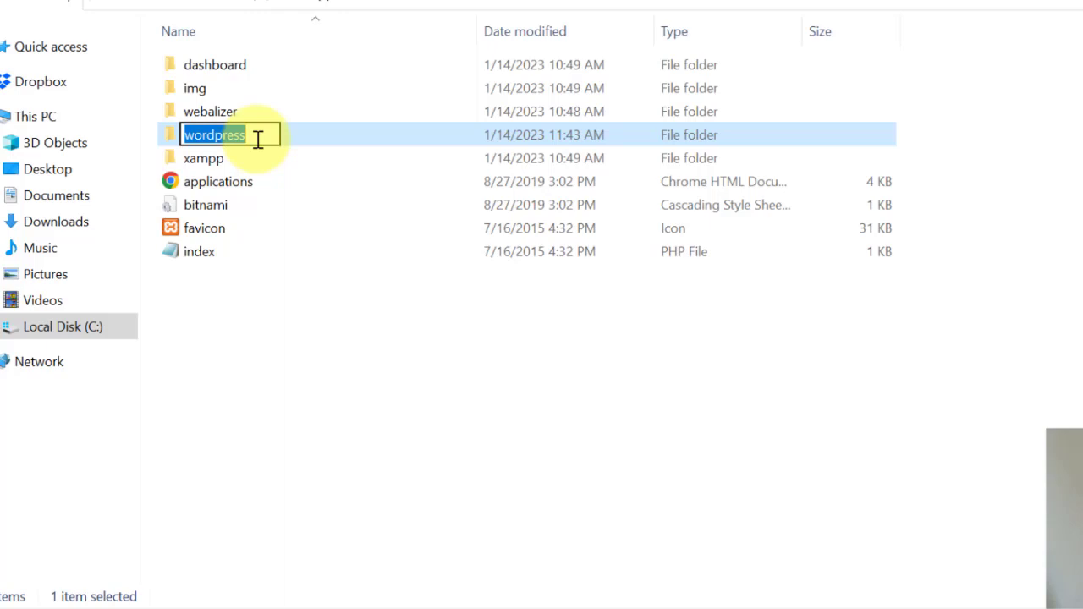
{"action": "type", "text": "web"}
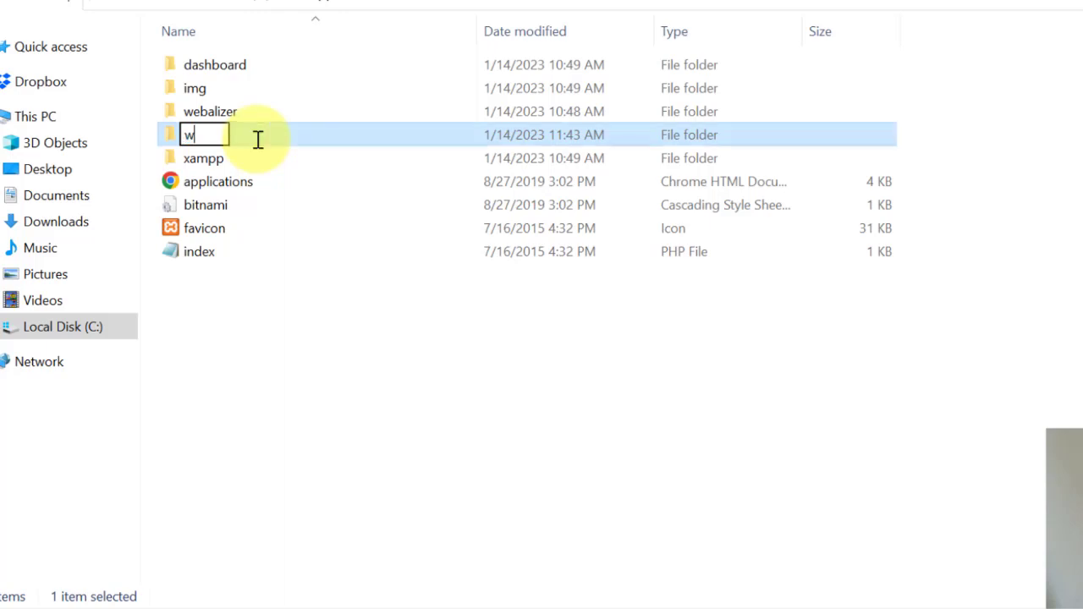
{"action": "key", "text": "BackSpace"}
{"action": "key", "text": "BackSpace"}
{"action": "key", "text": "BackSpace"}
{"action": "type", "text": "learnwebd"}
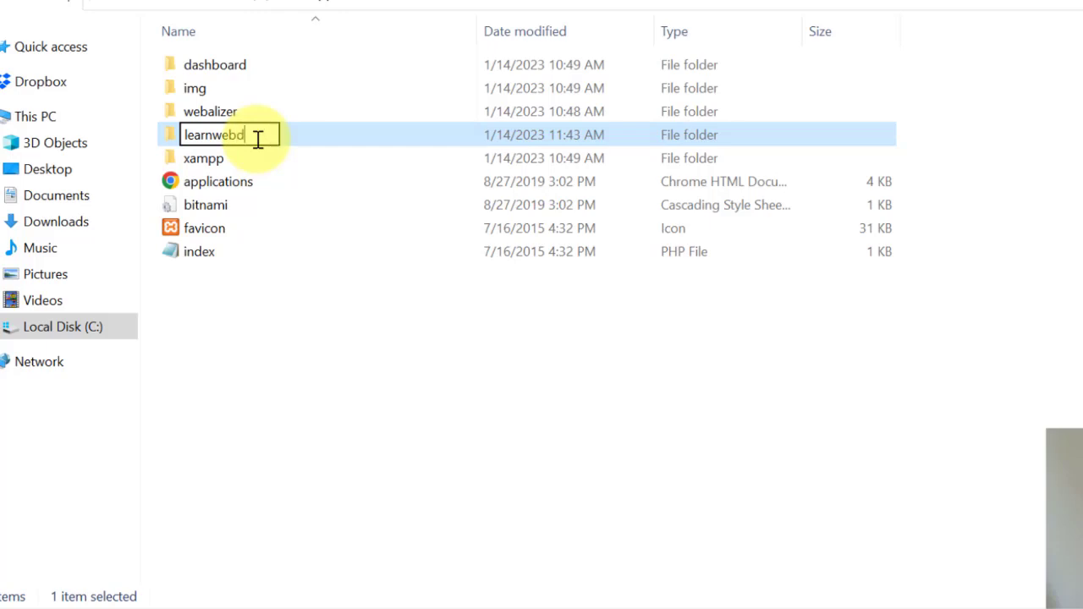
{"action": "type", "text": "esign"}
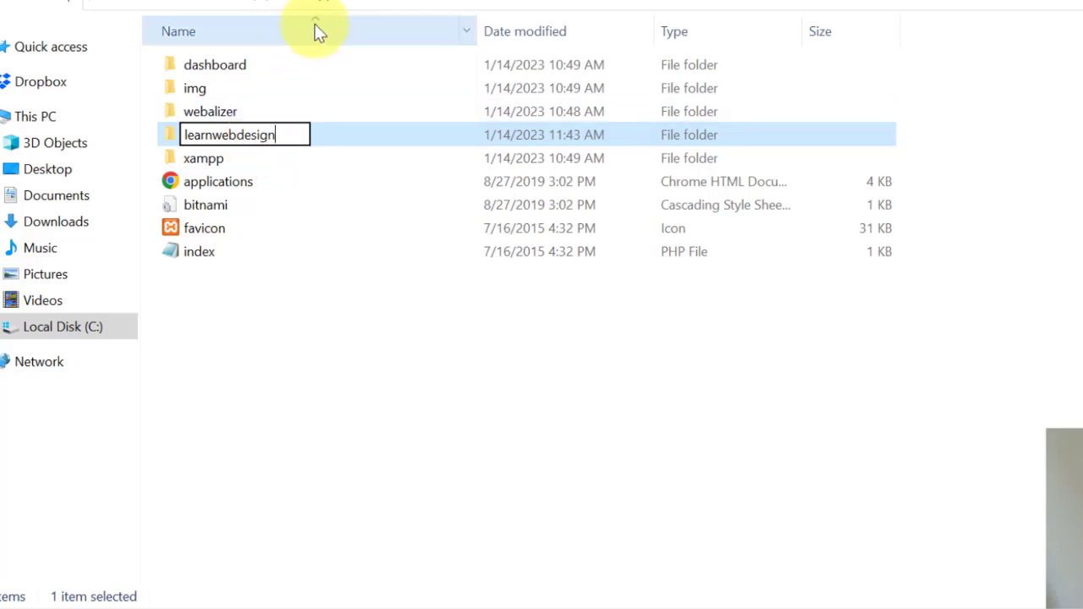
{"action": "type", "text": ".com"}
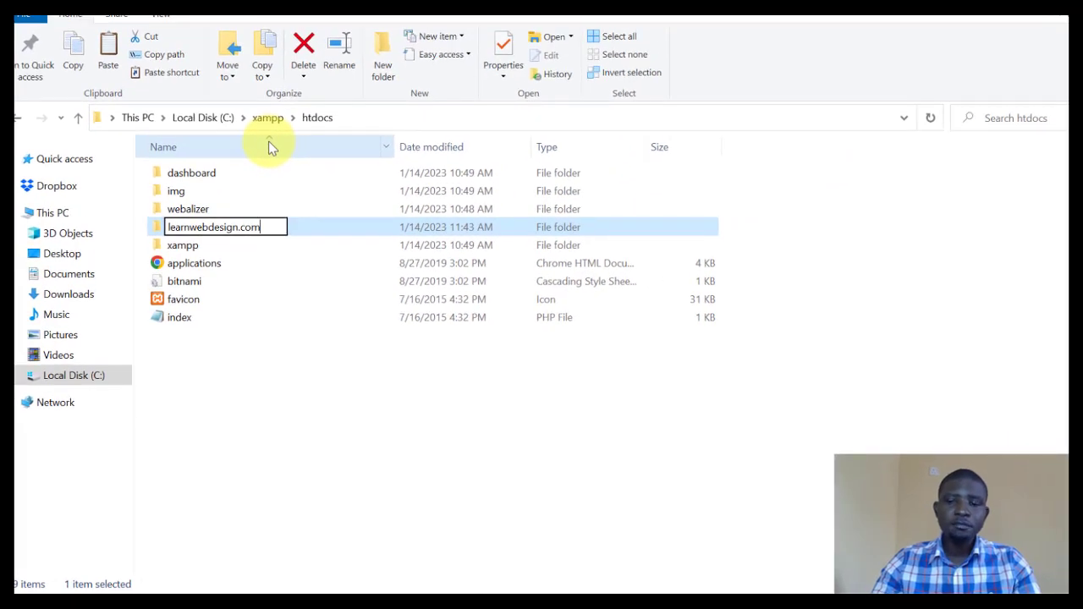
{"action": "key", "text": "BackSpace"}
{"action": "key", "text": "BackSpace"}
{"action": "key", "text": "BackSpace"}
{"action": "key", "text": "BackSpace"}
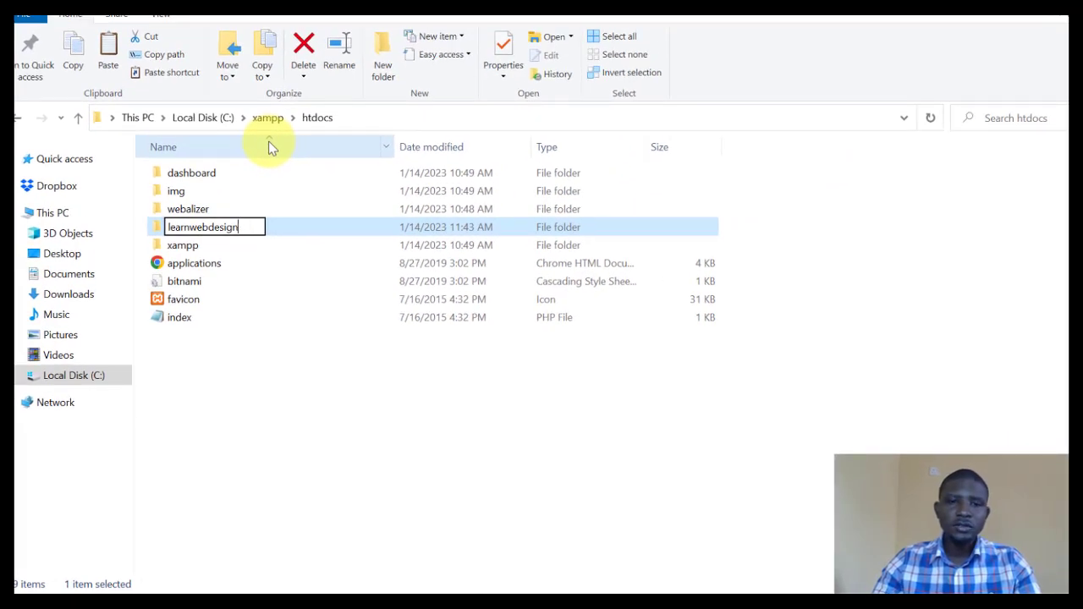
{"action": "type", "text": ".com"}
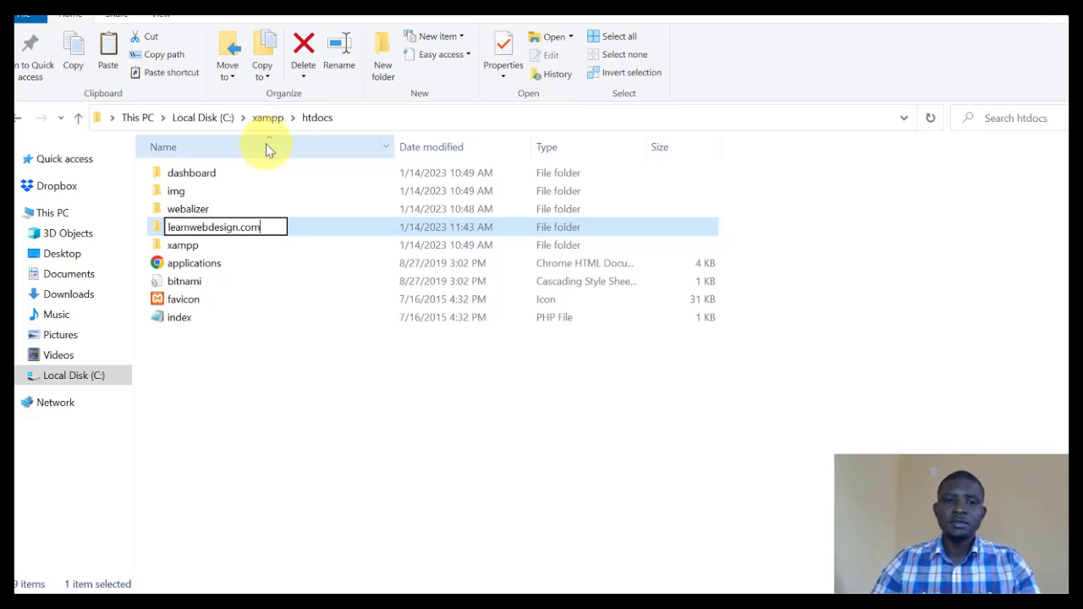
{"action": "left_click", "coordinate": [302, 378]}
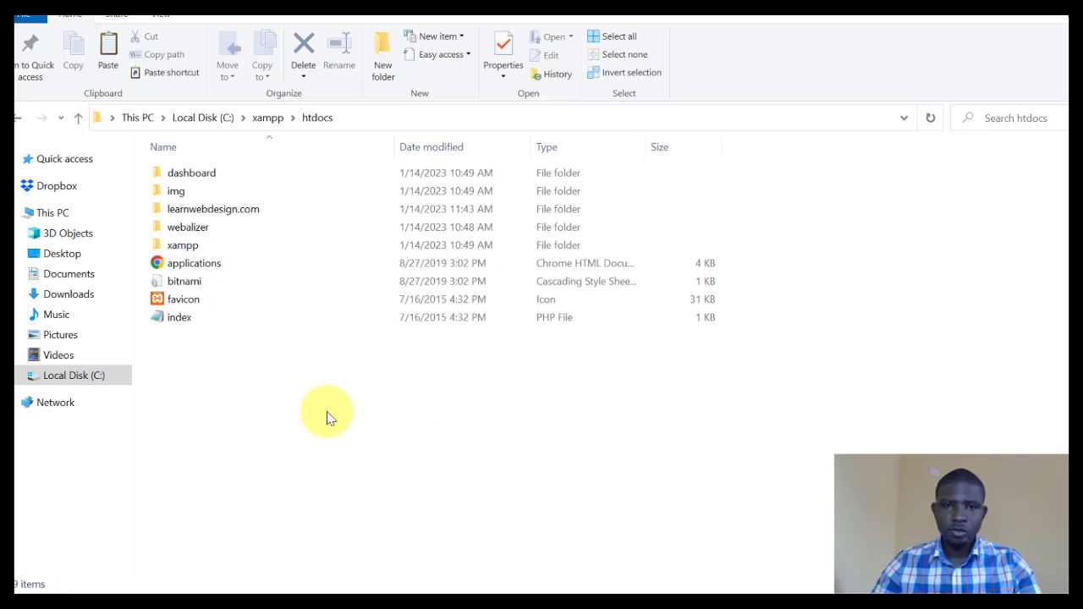
Find XAMPP Control Panel by searching xampp, pin it to the taskbar, and launch it.
{"action": "key", "text": "super"}
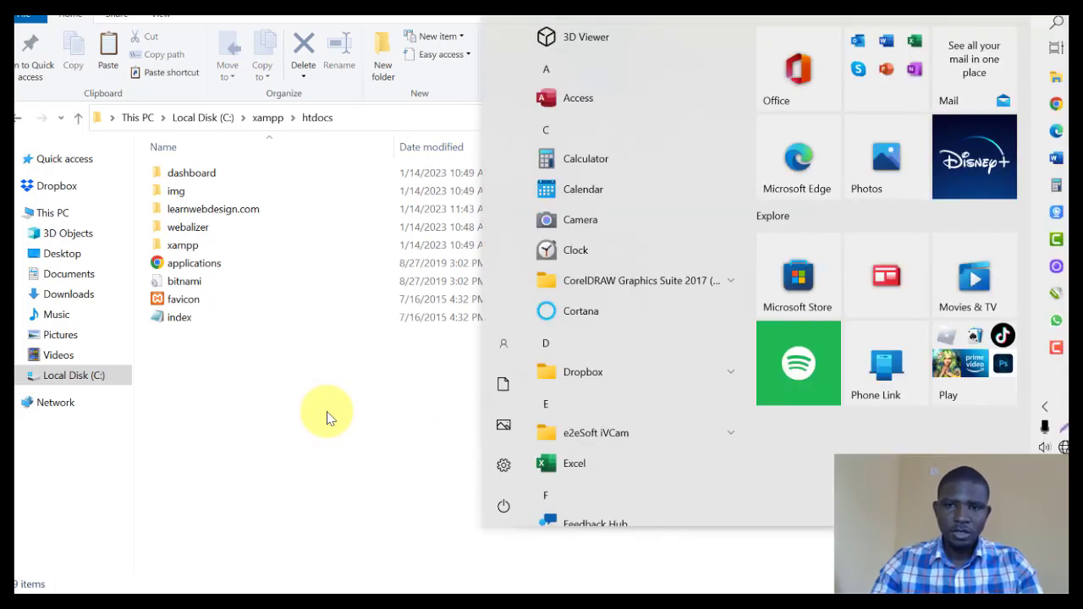
{"action": "type", "text": "xa"}
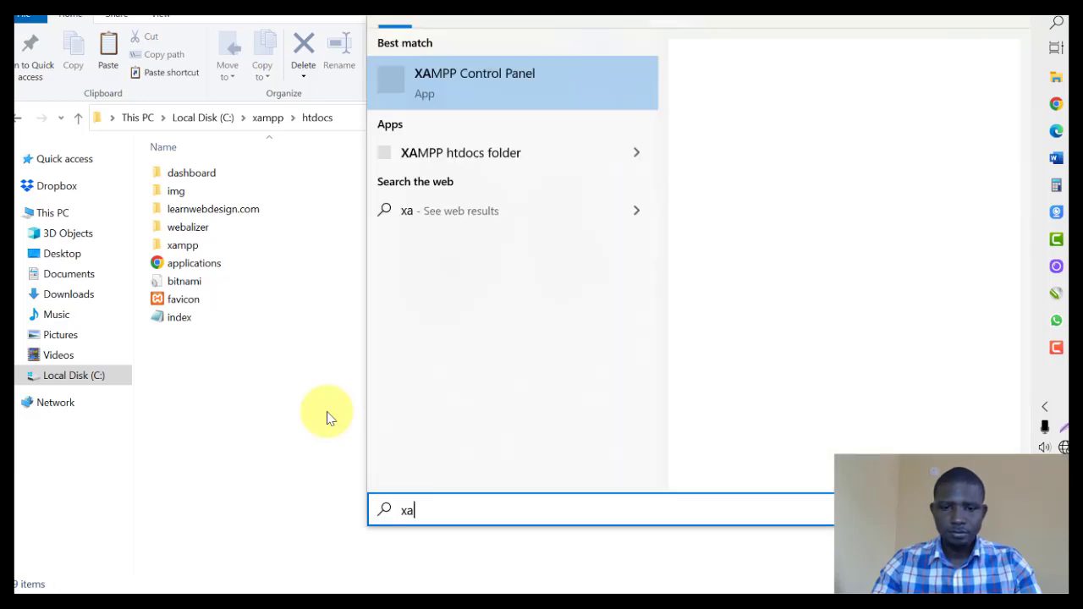
{"action": "type", "text": "mpp"}
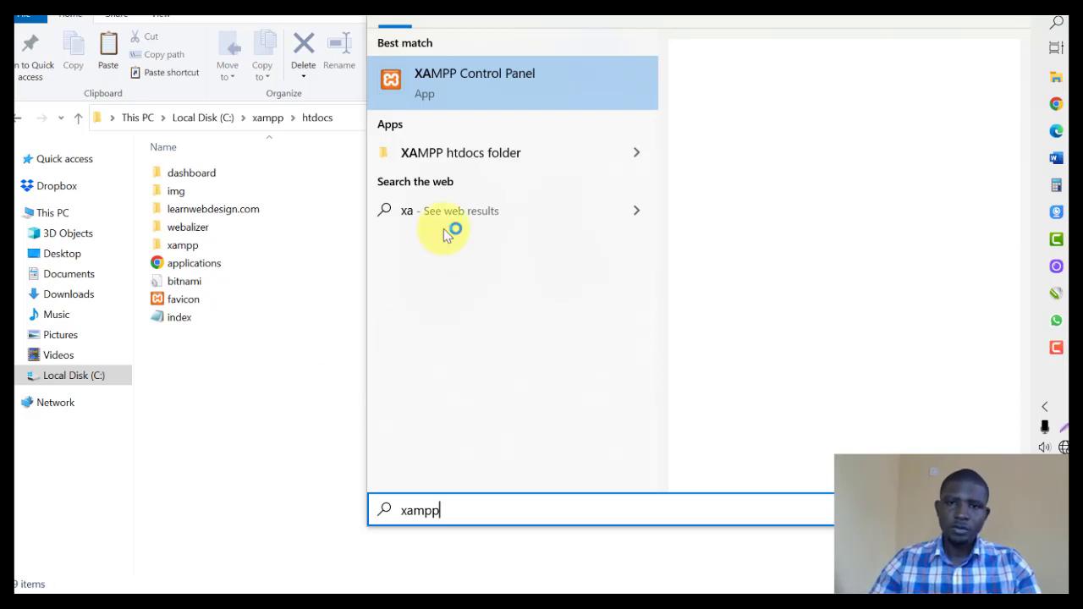
{"action": "right_click", "coordinate": [497, 86]}
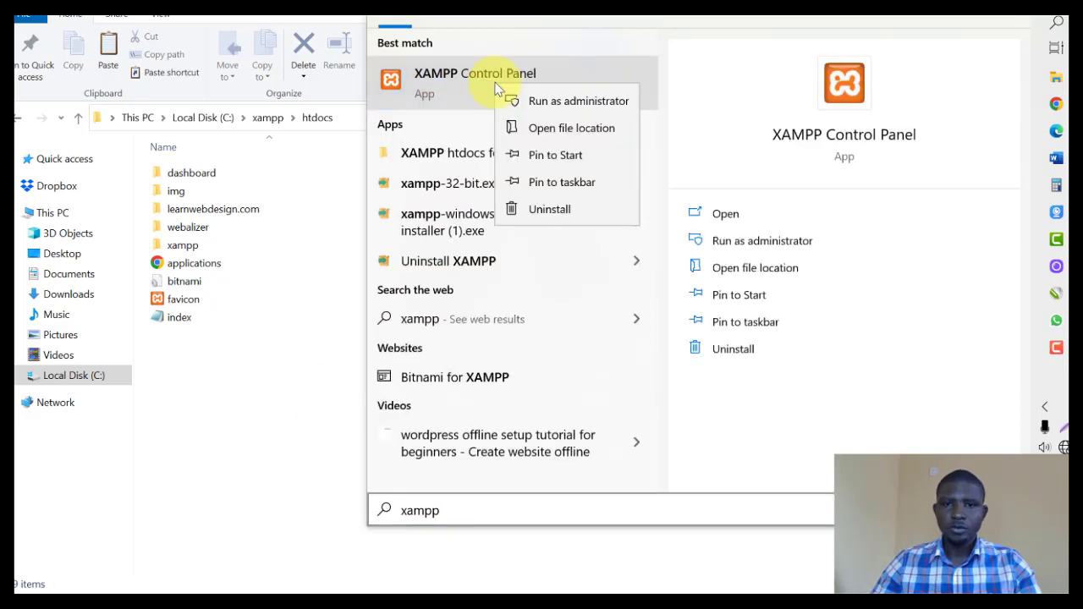
{"action": "left_click", "coordinate": [551, 185]}
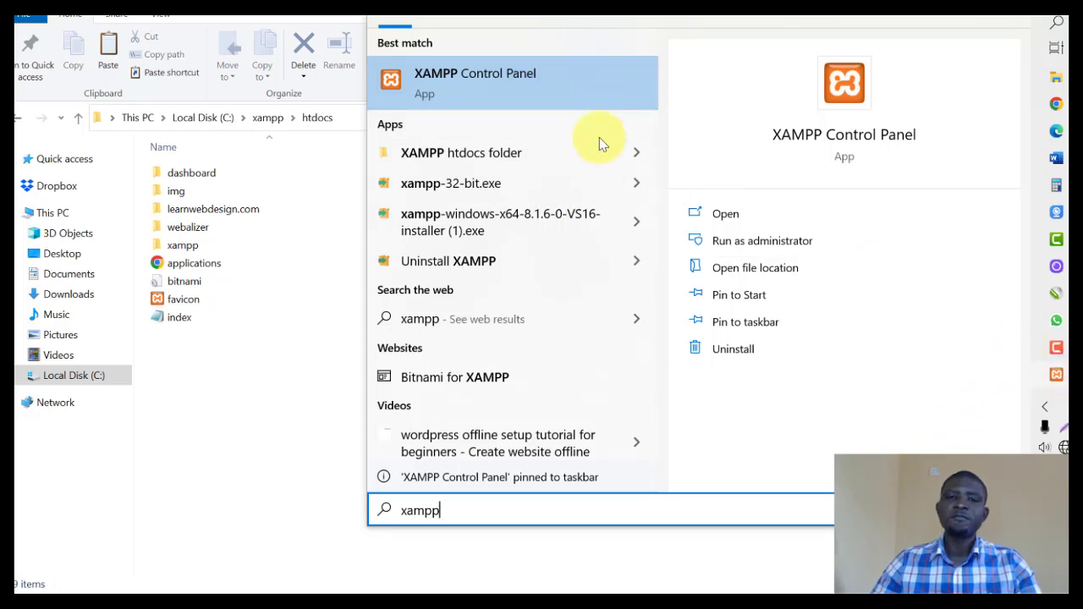
{"action": "left_click", "coordinate": [500, 83]}
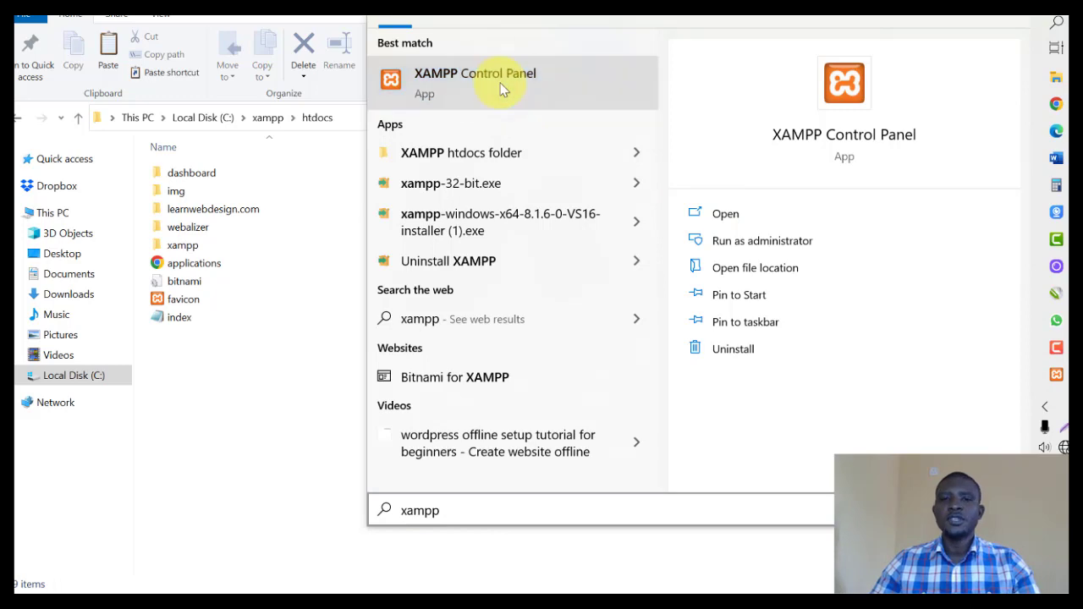
Nudge the XAMPP Control Panel window slightly, then minimize it.
{"action": "left_click_drag", "start_coordinate": [491, 117], "coordinate": [500, 121]}
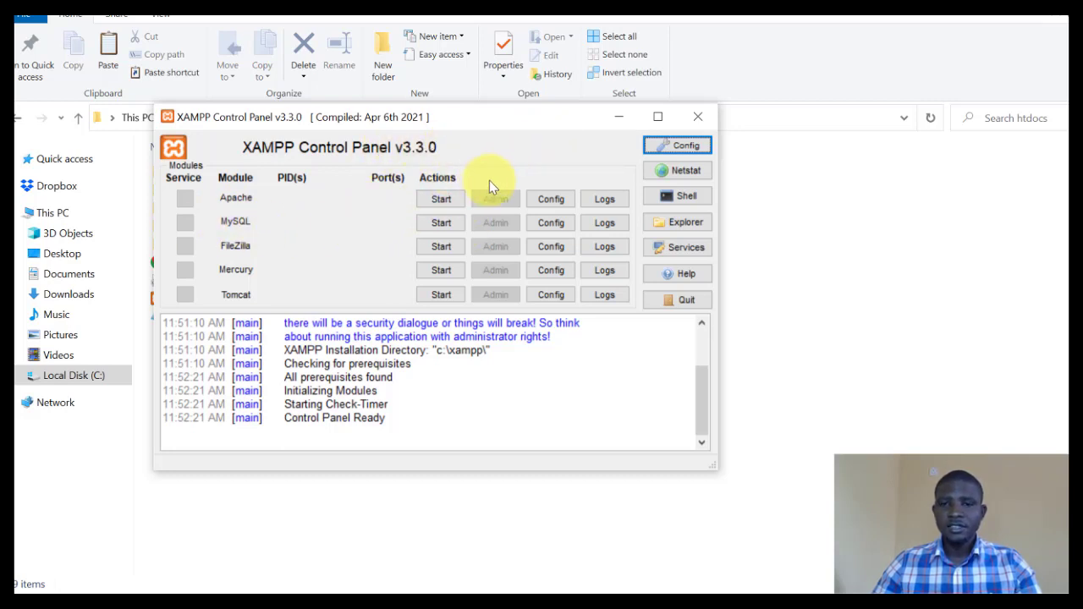
{"action": "left_click", "coordinate": [618, 116]}
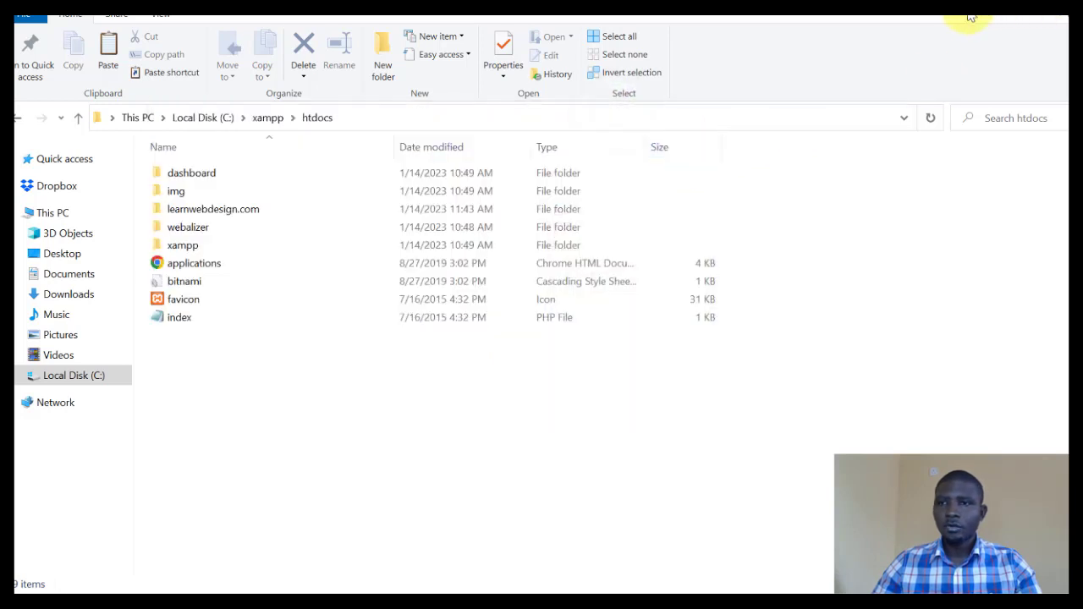
Go to localhost in Chrome and find it refused with ERR_CONNECTION_REFUSED.
{"action": "left_click", "coordinate": [1057, 104]}
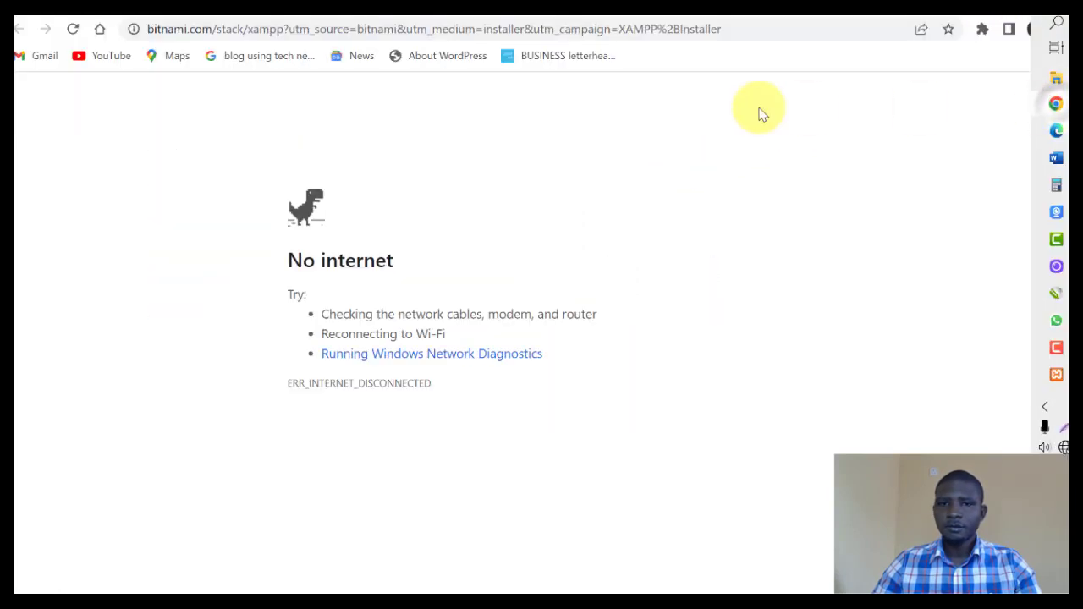
{"action": "left_click", "coordinate": [660, 29]}
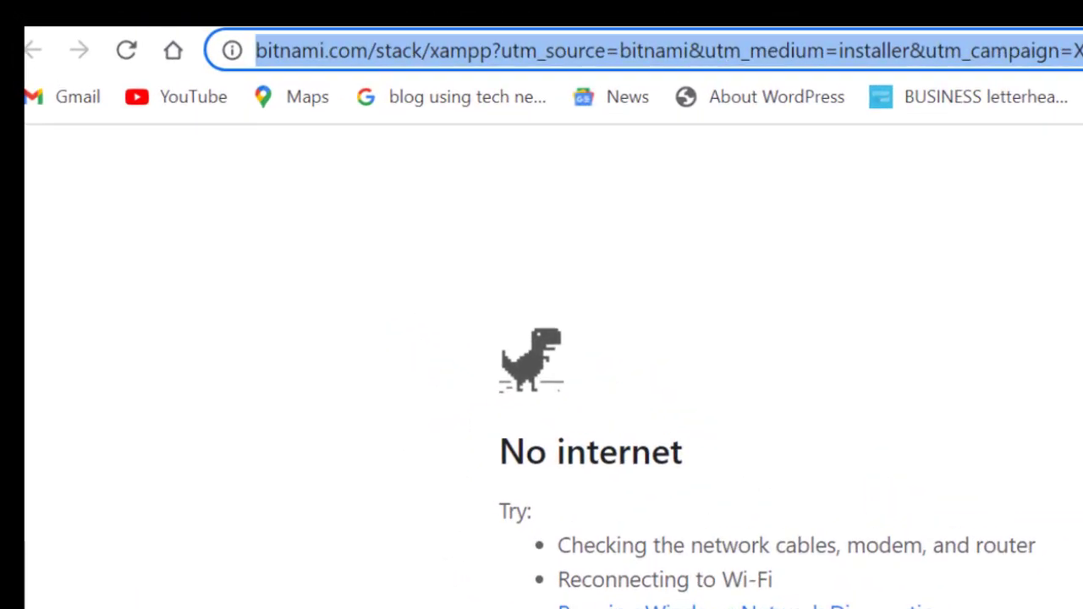
{"action": "type", "text": "loca"}
{"action": "type", "text": "lhost"}
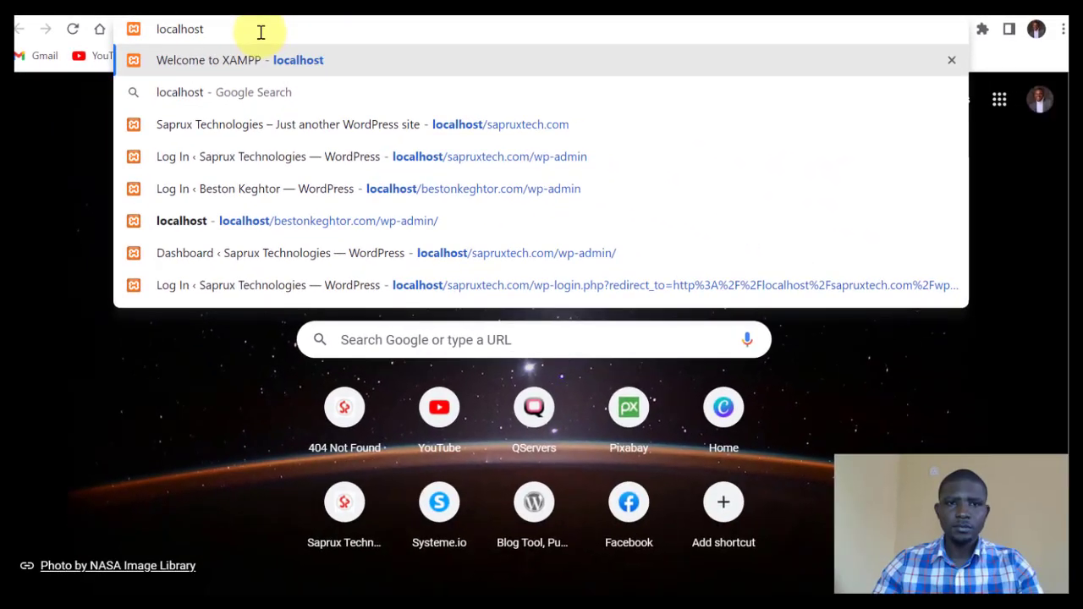
{"action": "key", "text": "Return"}
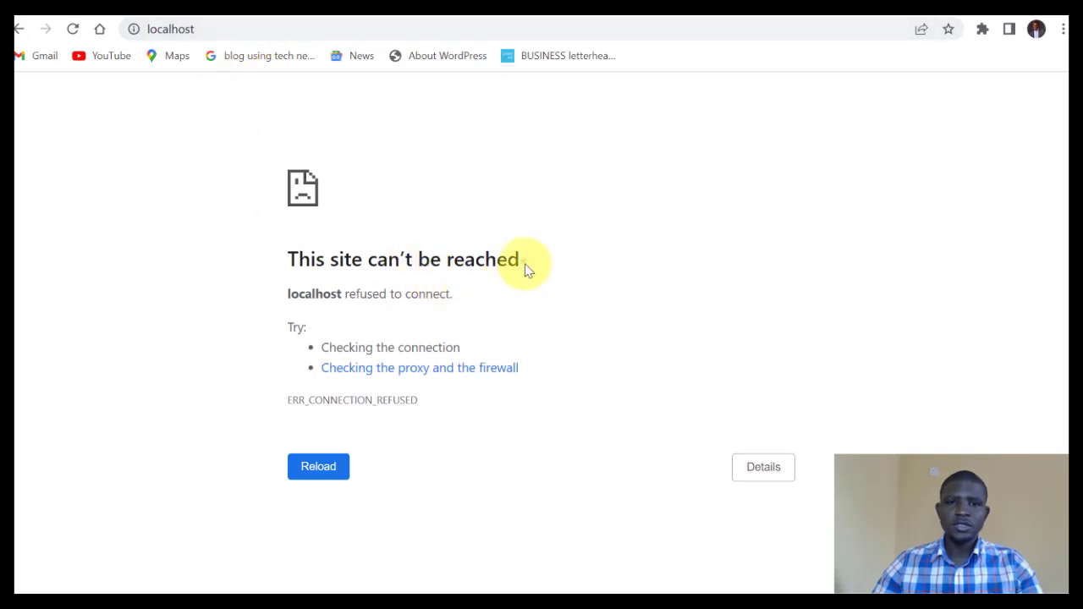
{"action": "left_click_drag", "start_coordinate": [525, 269], "coordinate": [288, 259]}
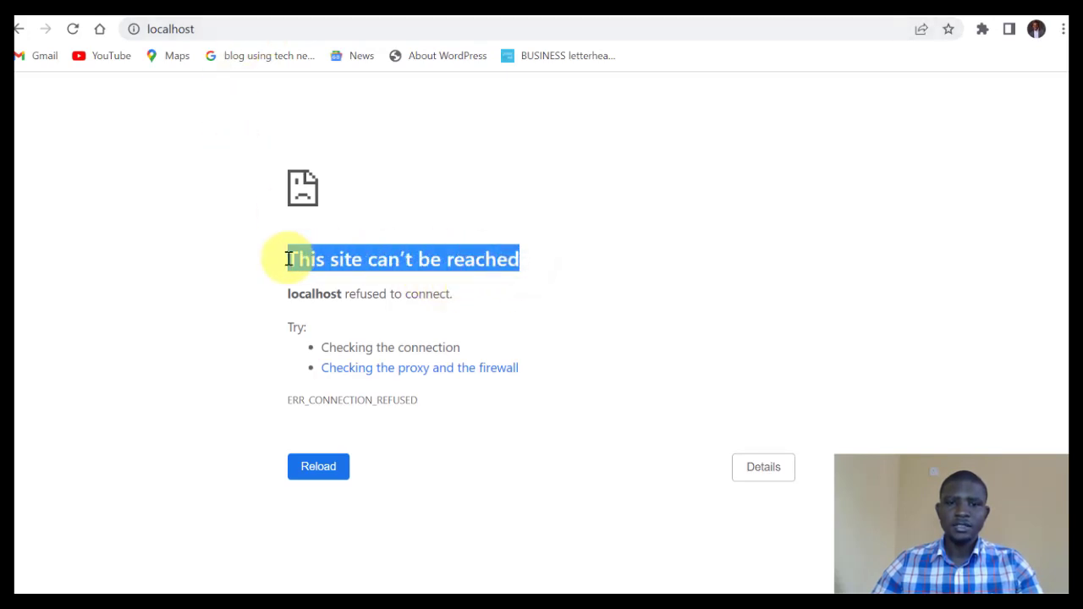
{"action": "left_click", "coordinate": [458, 213]}
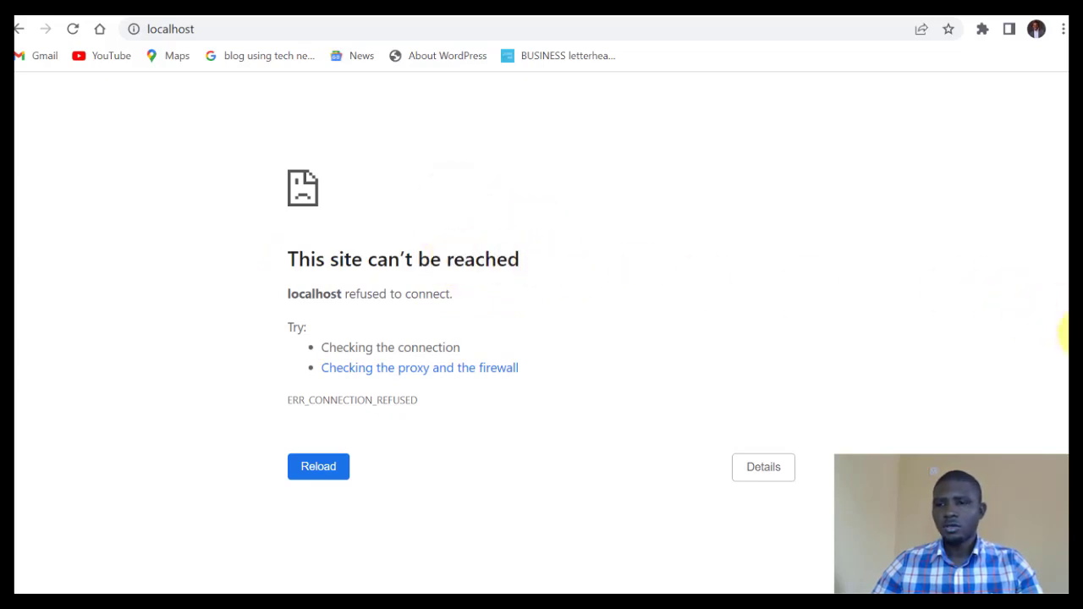
Reopen XAMPP Control Panel from the taskbar and start Apache, then MySQL.
{"action": "mouse_move", "coordinate": [1069, 338]}
{"action": "left_click", "coordinate": [1057, 375]}
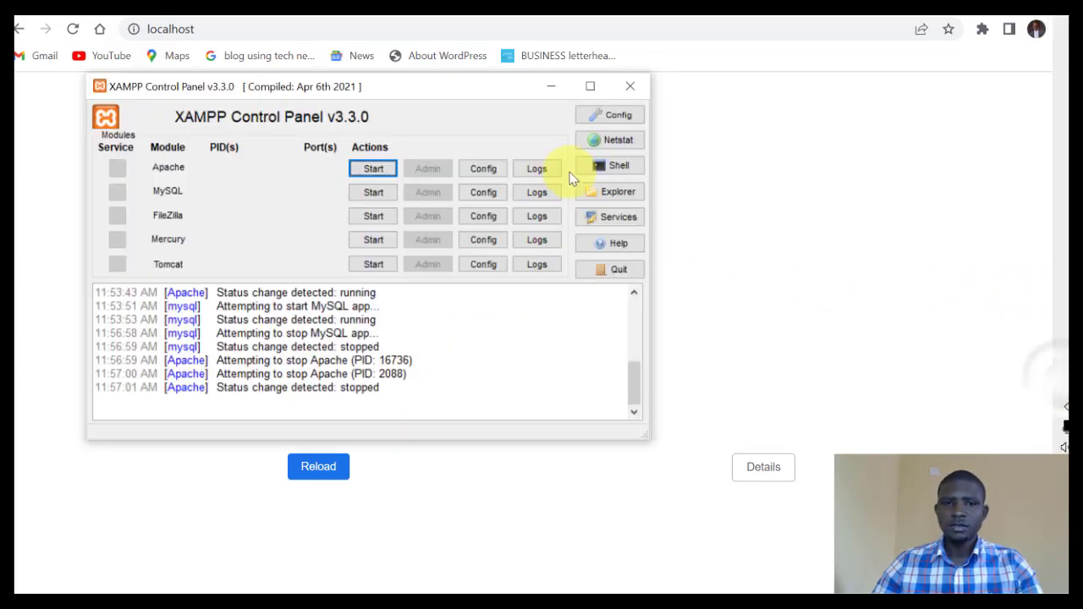
{"action": "left_click_drag", "start_coordinate": [363, 91], "coordinate": [346, 69]}
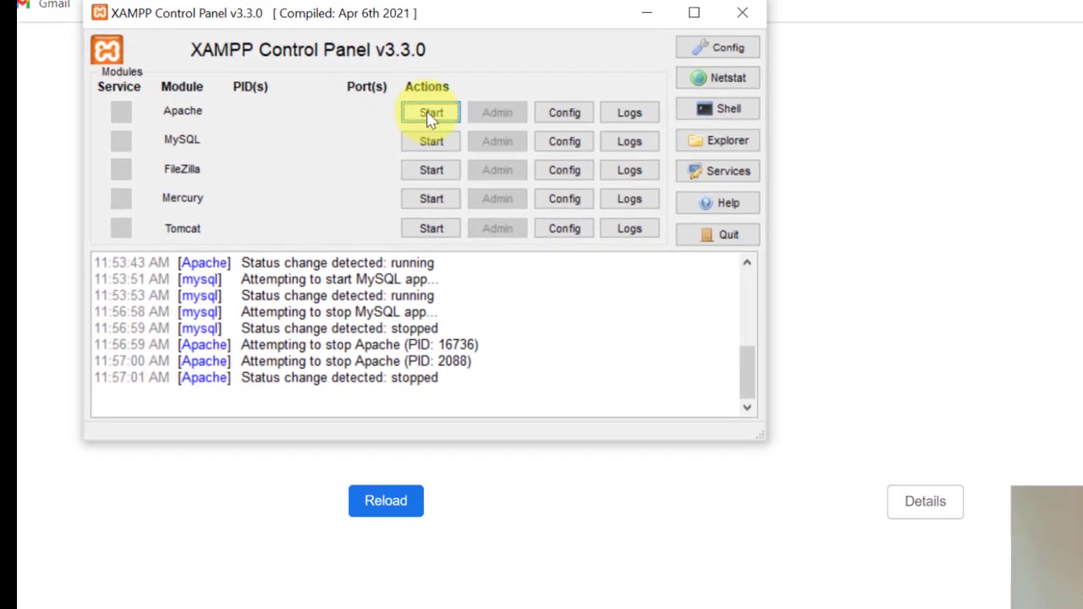
{"action": "left_click", "coordinate": [431, 114]}
{"action": "left_click", "coordinate": [426, 144]}
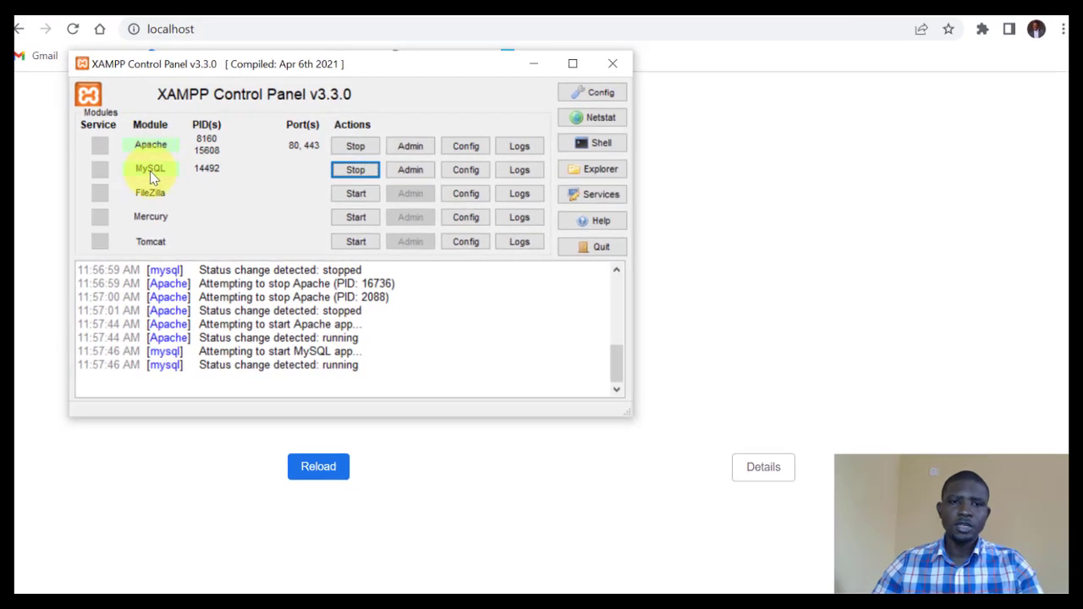
Minimize the control panel and reload localhost to reach the XAMPP dashboard.
{"action": "left_click", "coordinate": [533, 63]}
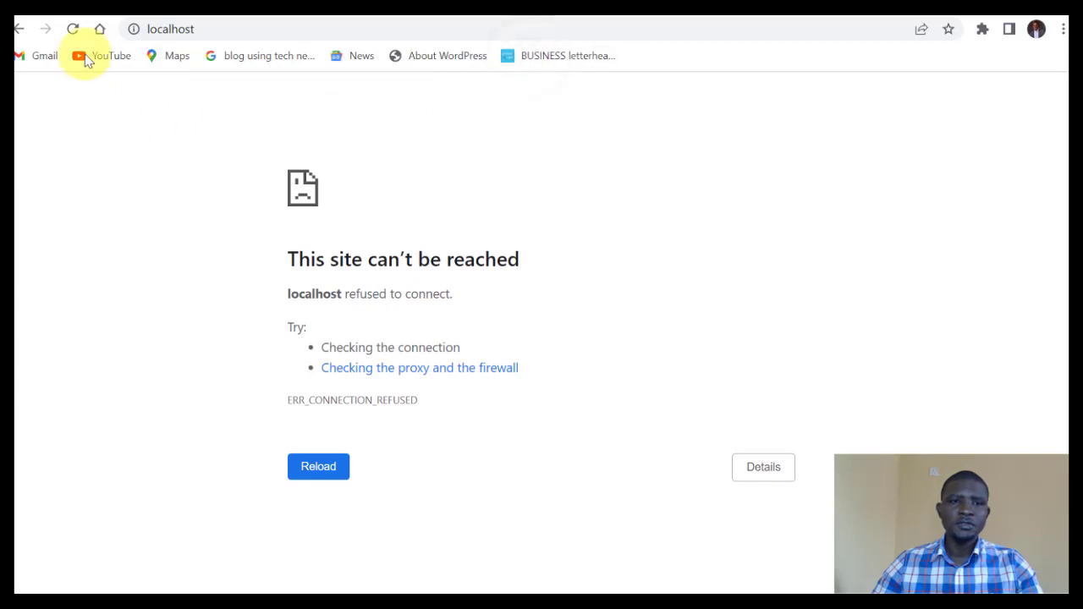
{"action": "left_click", "coordinate": [75, 30]}
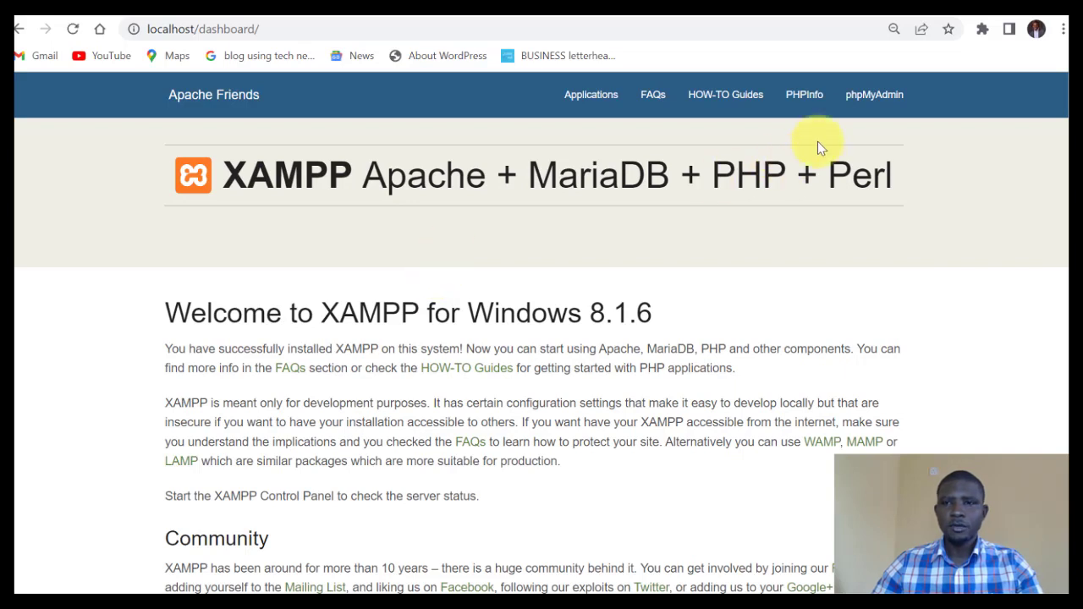
From the XAMPP dashboard, create the learn_webdesign database in phpMyAdmin with utf8mb4_general_ci collation.
{"action": "left_click", "coordinate": [870, 100]}
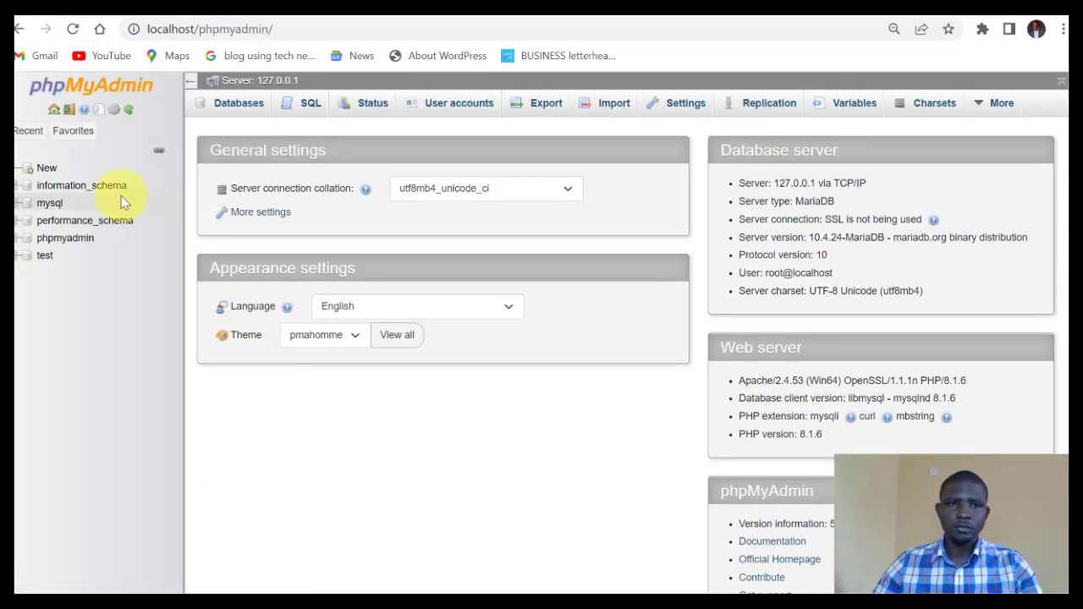
{"action": "left_click", "coordinate": [44, 172]}
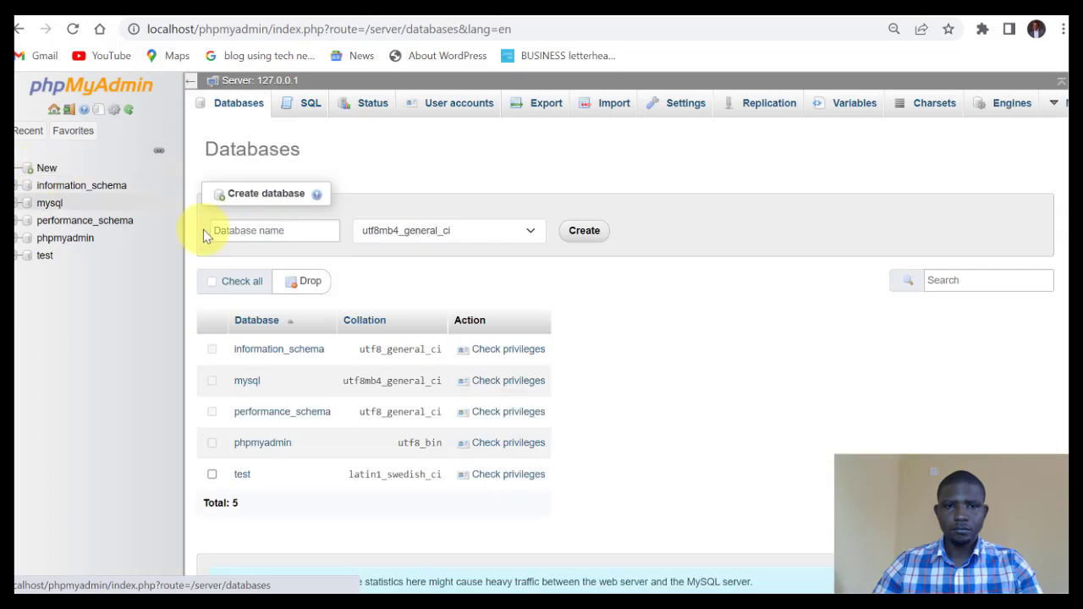
{"action": "left_click", "coordinate": [278, 230]}
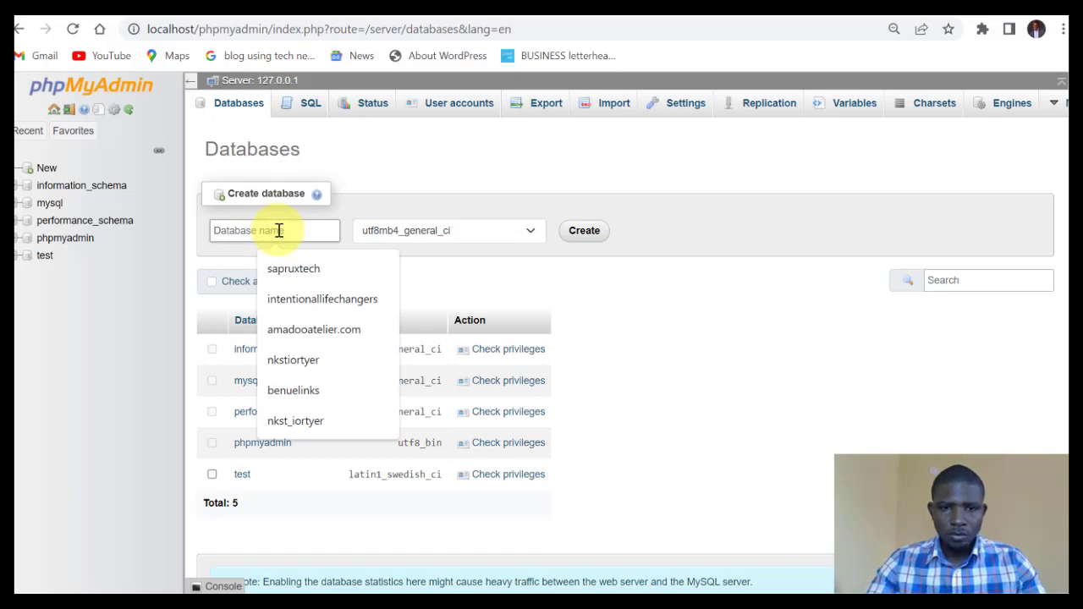
{"action": "type", "text": "learn_web"}
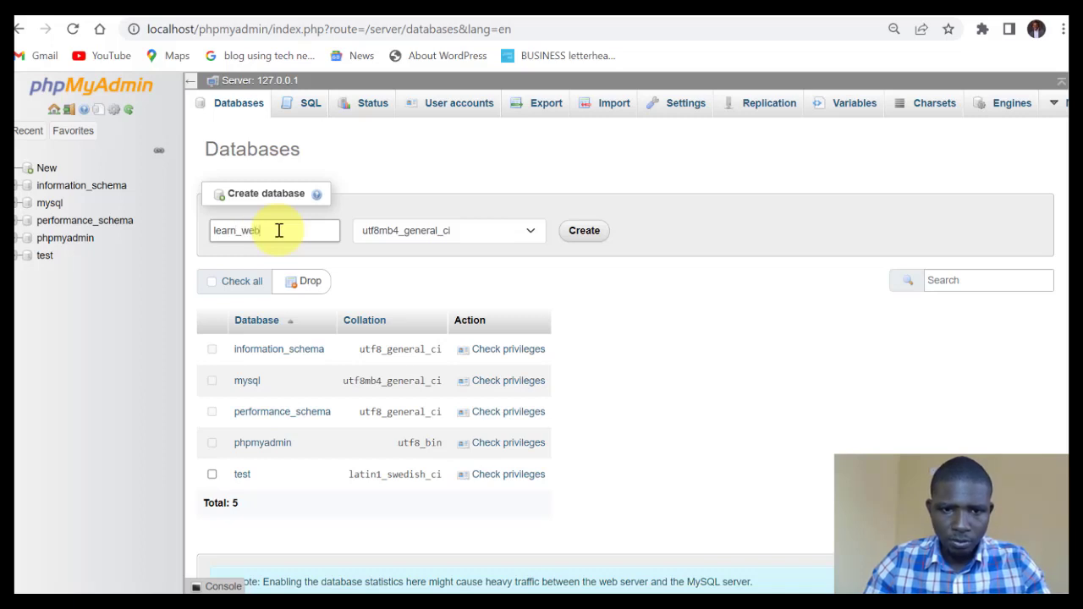
{"action": "type", "text": "ite"}
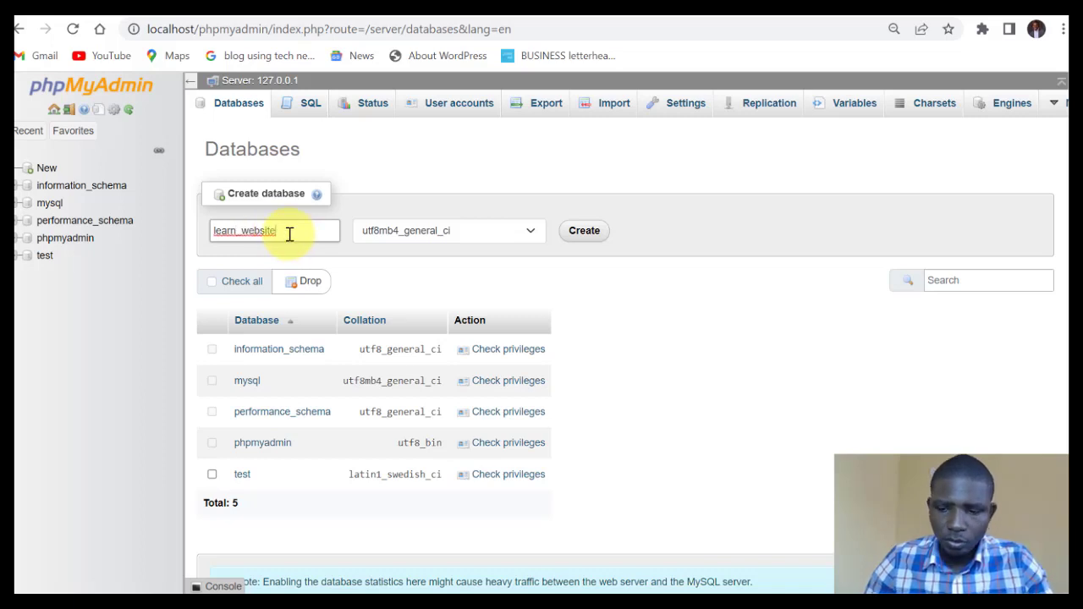
{"action": "key", "text": "BackSpace"}
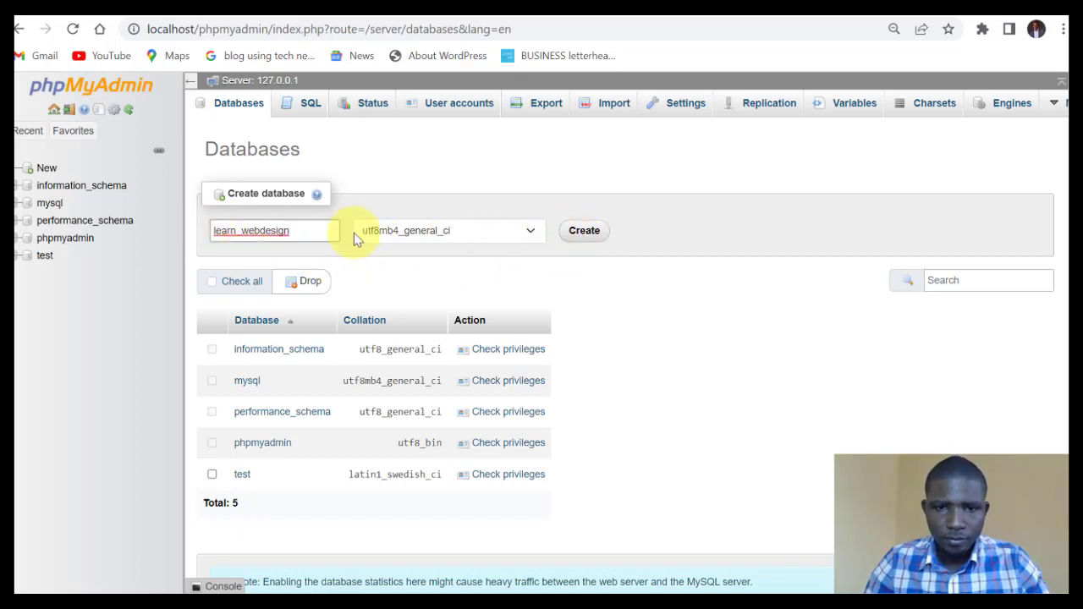
{"action": "double_click", "coordinate": [313, 232]}
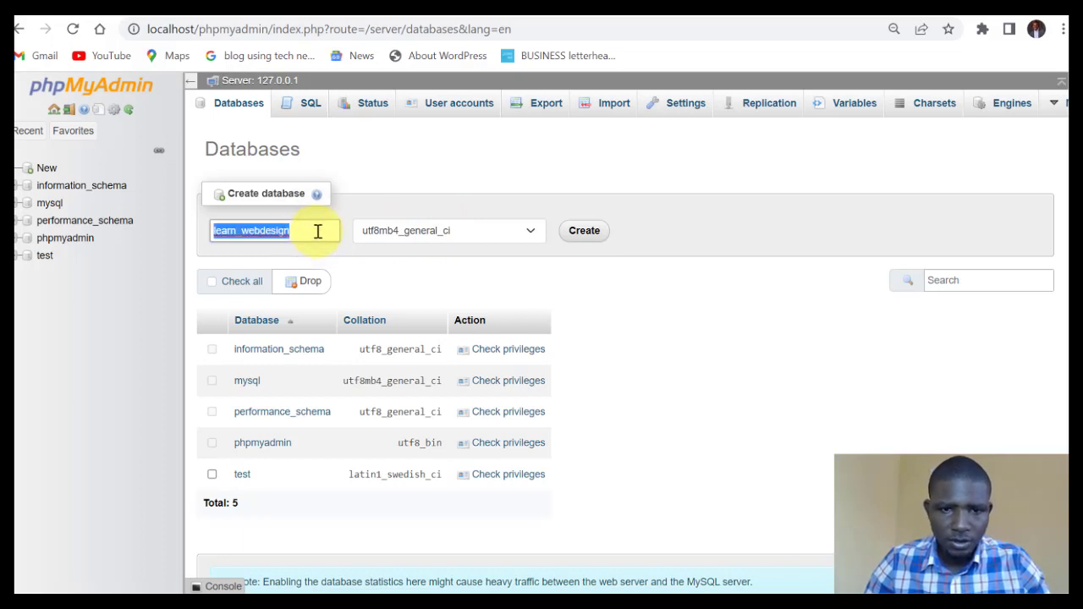
{"action": "left_click", "coordinate": [317, 231]}
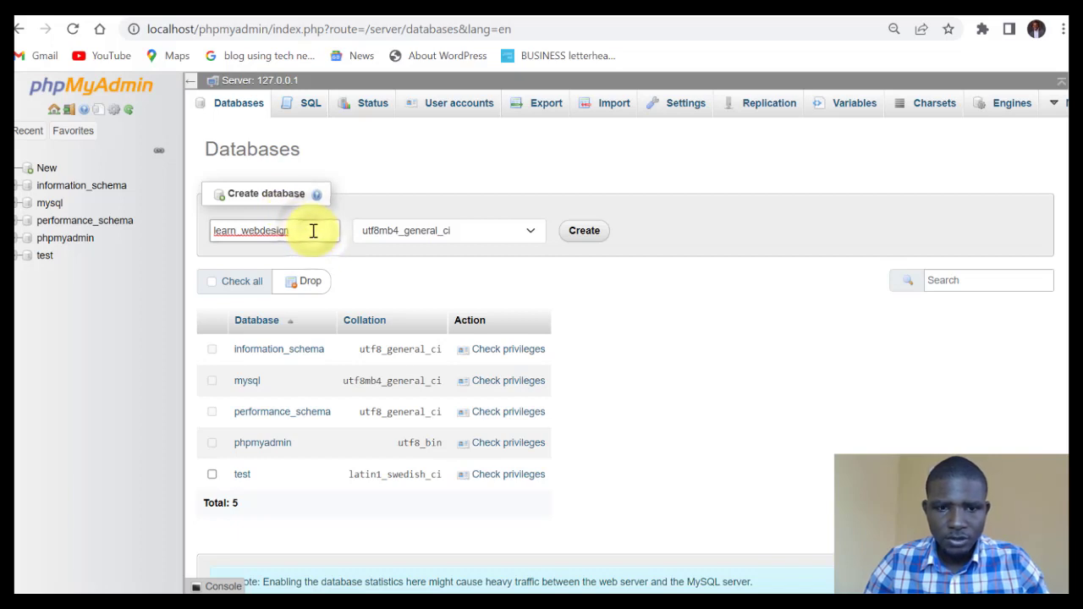
{"action": "double_click", "coordinate": [314, 231]}
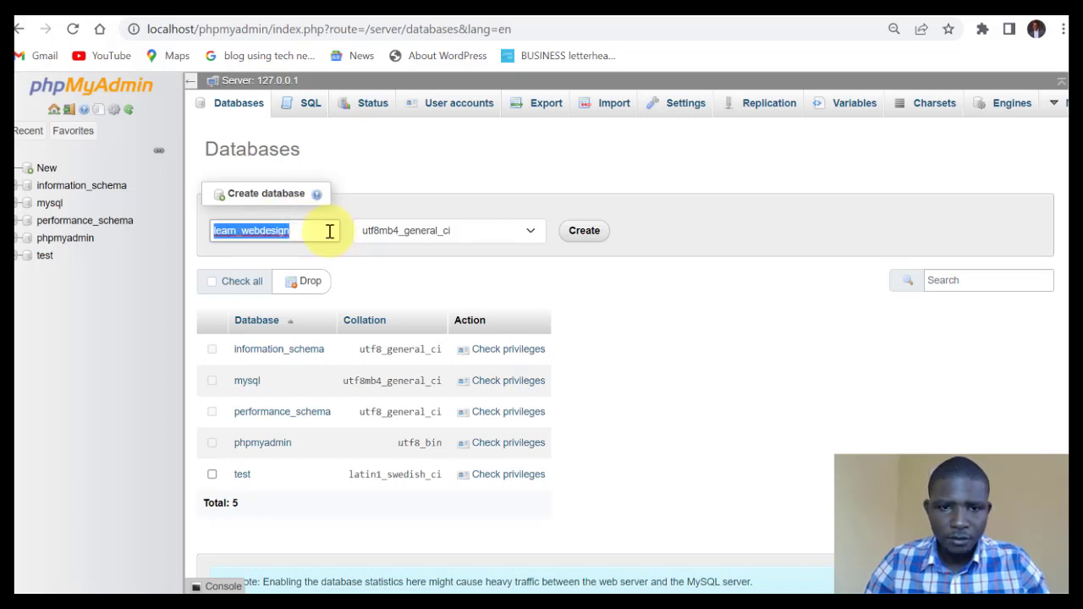
{"action": "left_click", "coordinate": [327, 232]}
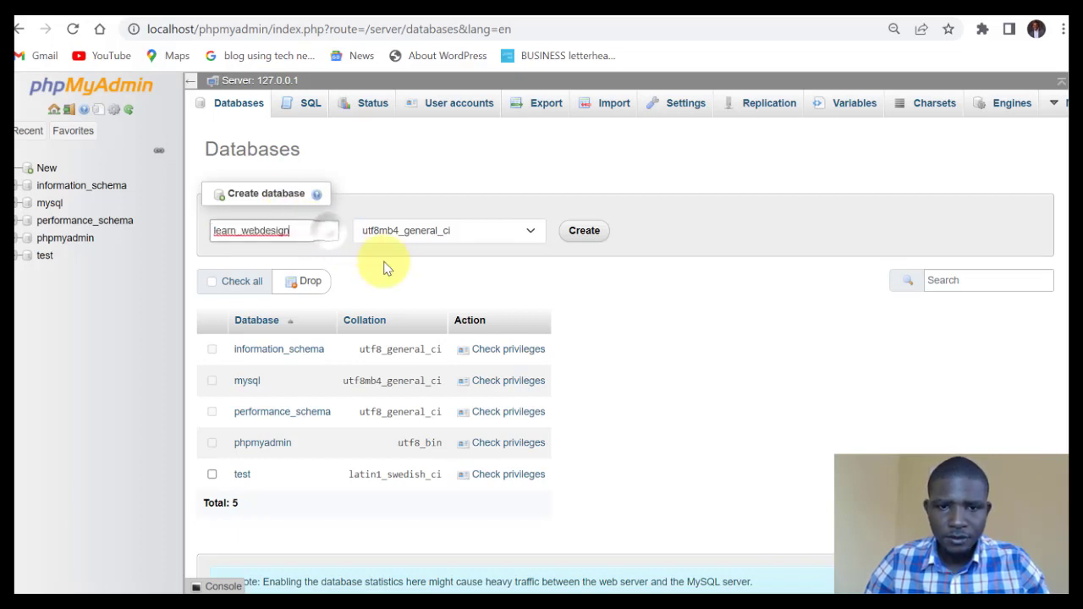
{"action": "left_click", "coordinate": [582, 234]}
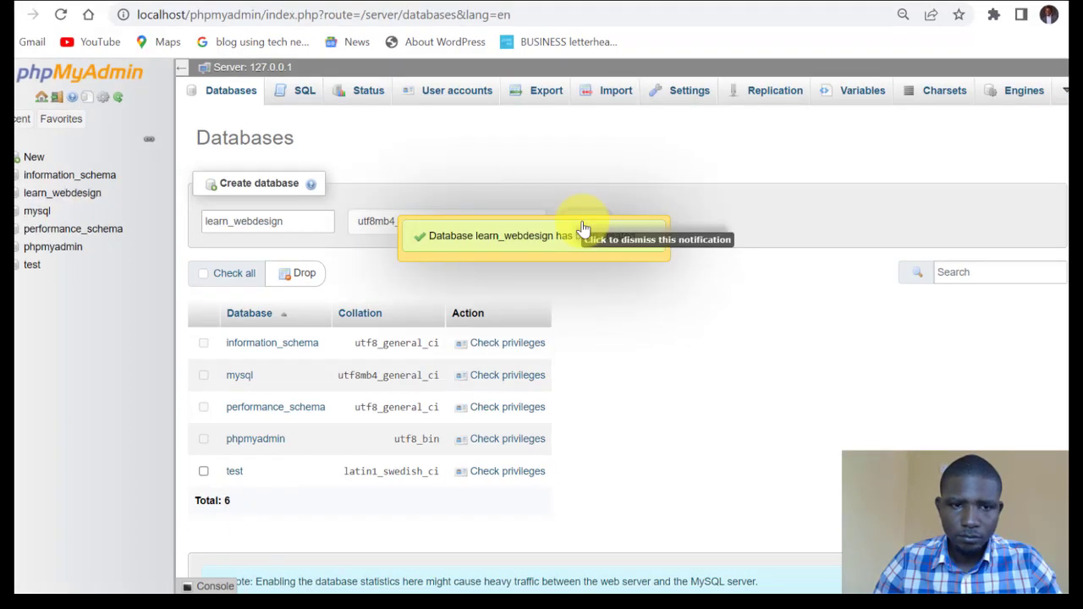
Open the empty learn_webdesign database, then enter localhost/ in a new browser tab.
{"action": "left_click", "coordinate": [49, 199]}
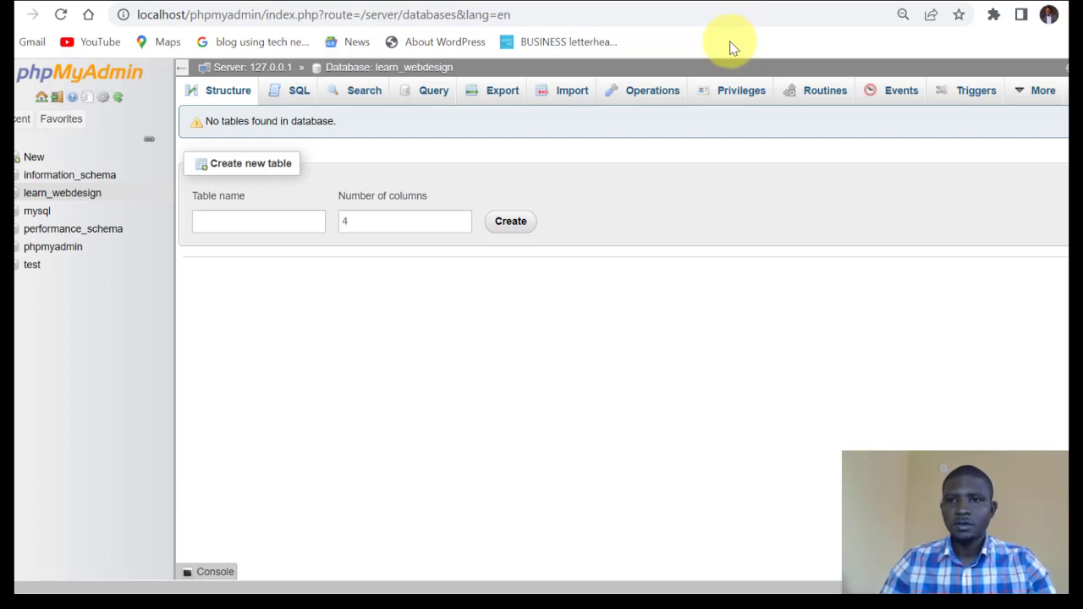
{"action": "left_click", "coordinate": [880, 0]}
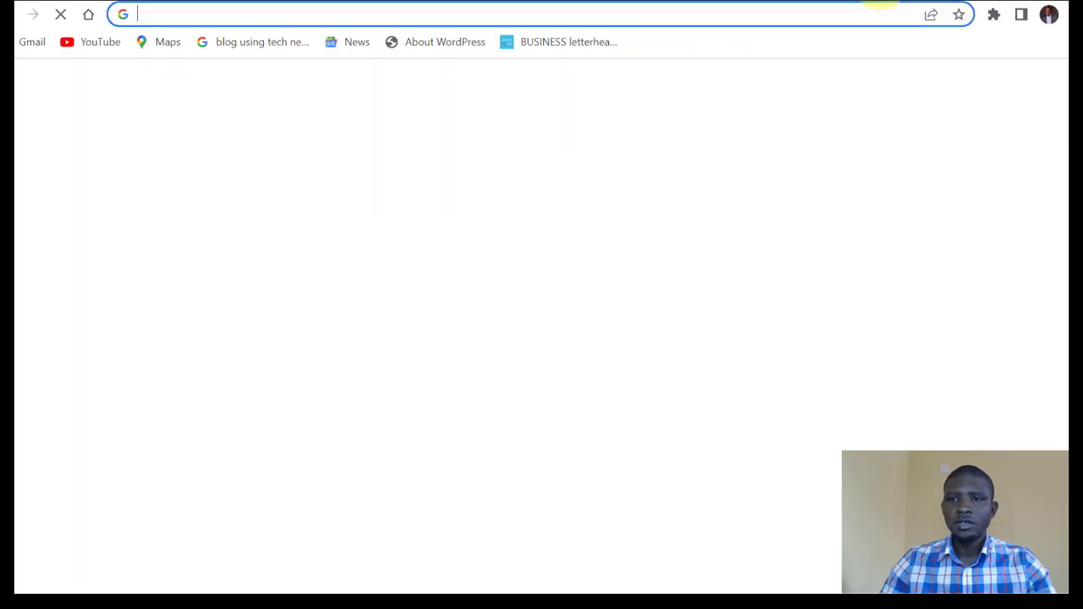
{"action": "left_click", "coordinate": [701, 17]}
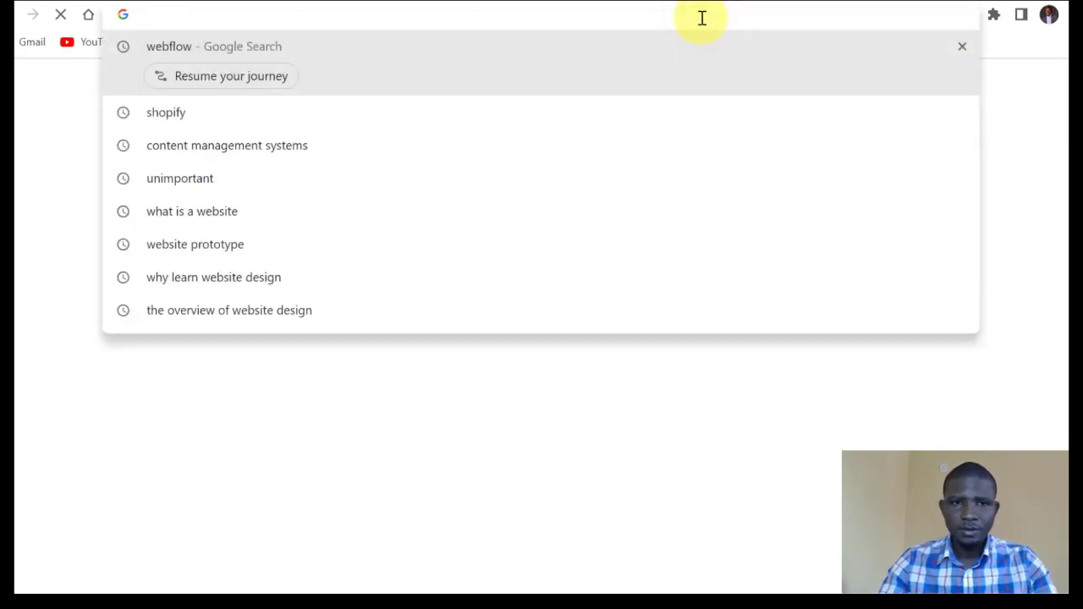
{"action": "type", "text": "local"}
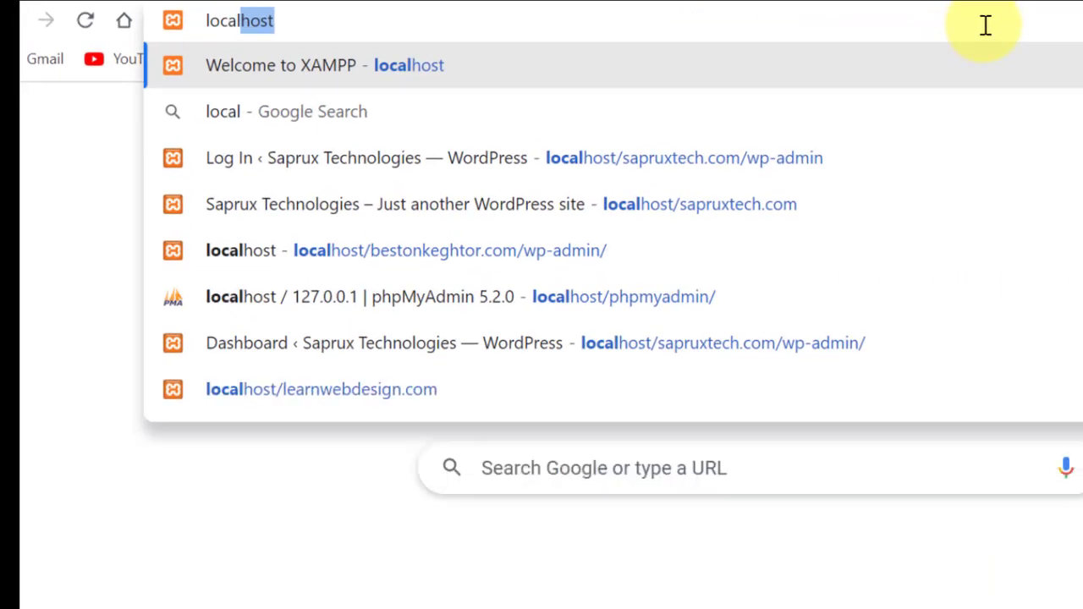
{"action": "type", "text": "host"}
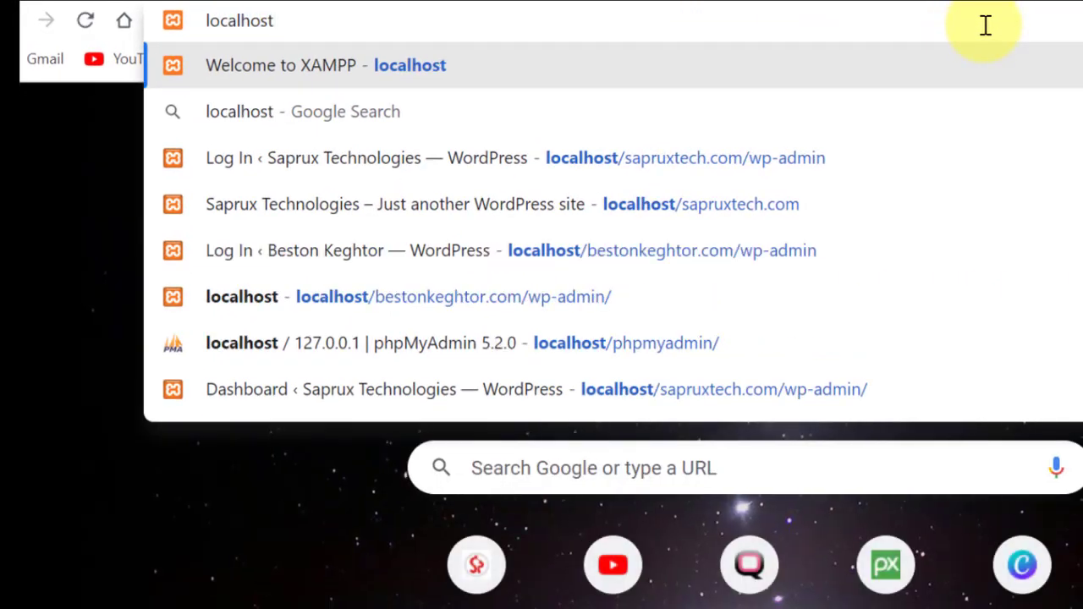
{"action": "type", "text": "/"}
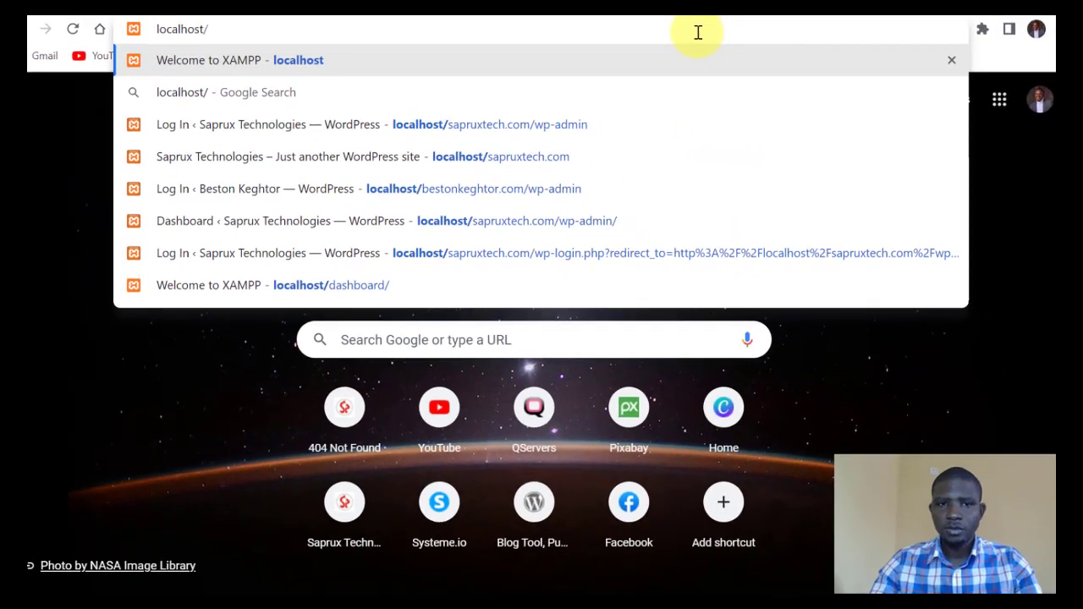
Check the learnwebdesign.com folder name in C:\xampp\htdocs and return to Chrome.
{"action": "mouse_move", "coordinate": [1055, 132]}
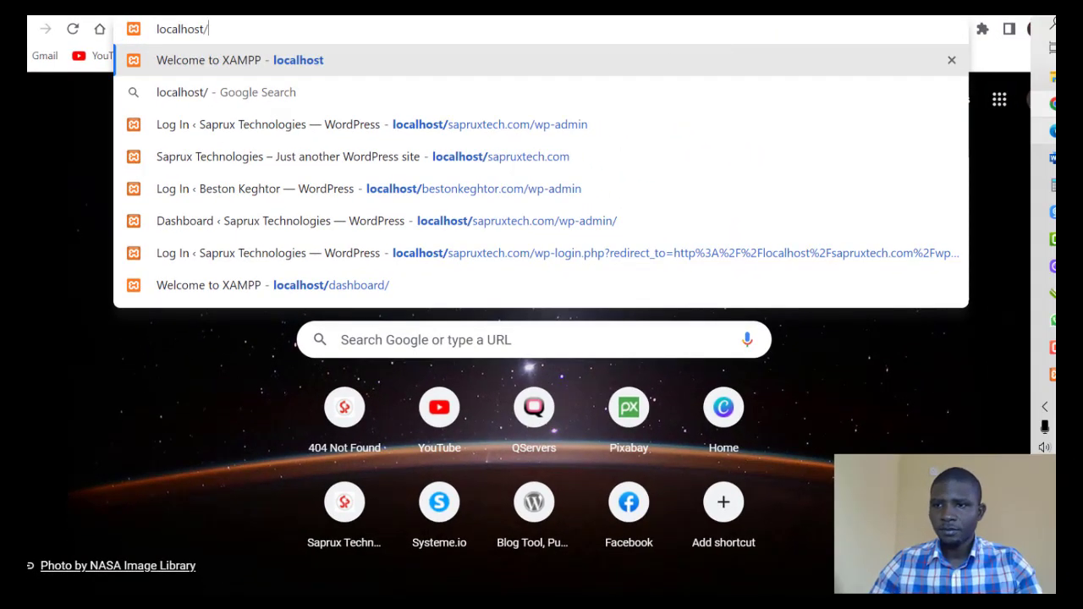
{"action": "left_click", "coordinate": [1050, 78]}
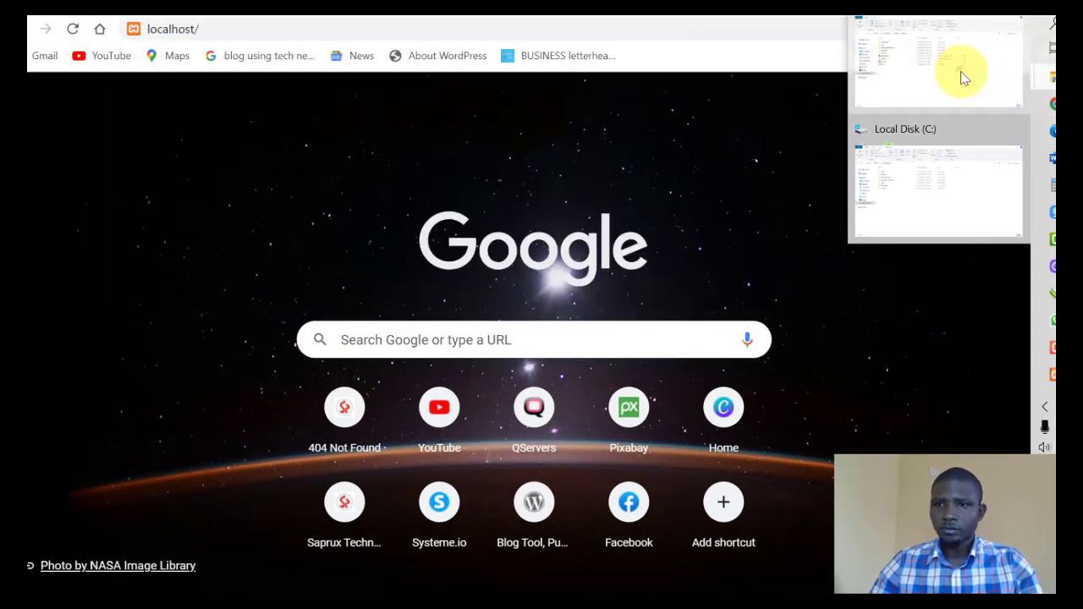
{"action": "left_click", "coordinate": [962, 78]}
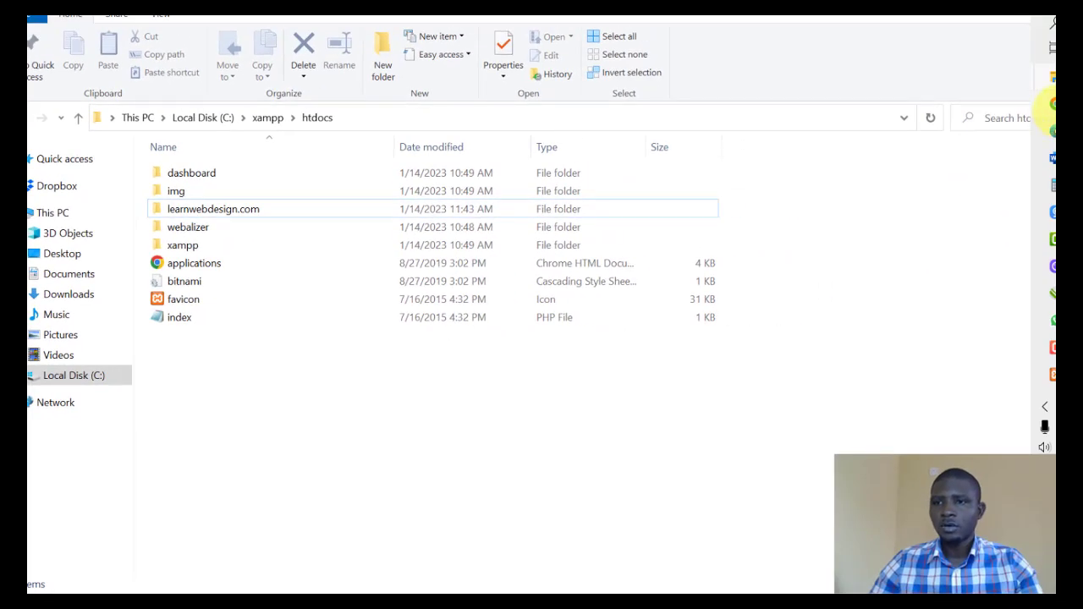
{"action": "mouse_move", "coordinate": [1052, 104]}
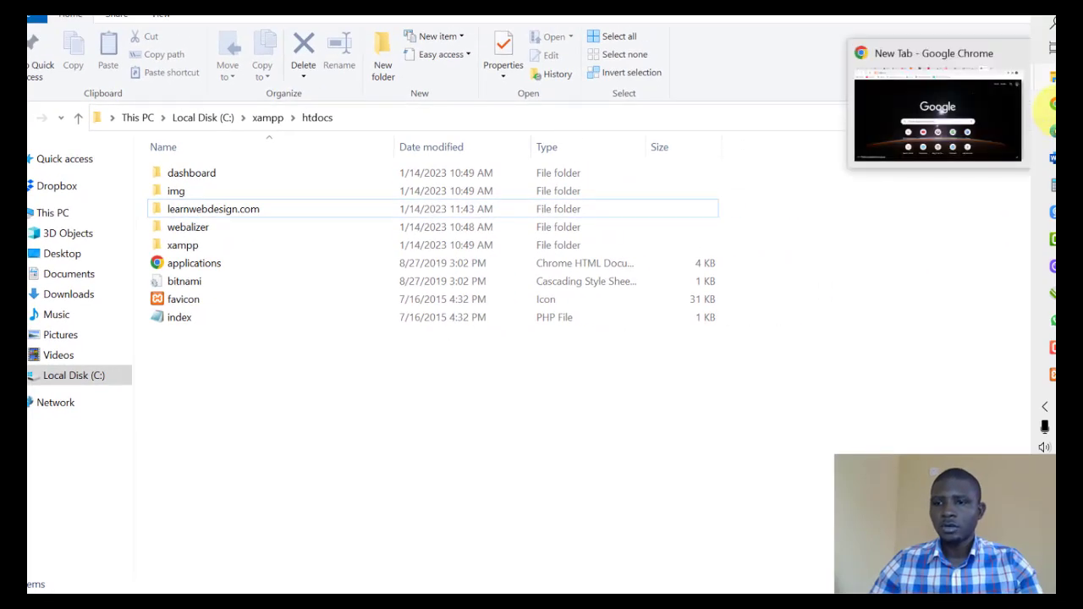
{"action": "left_click", "coordinate": [963, 102]}
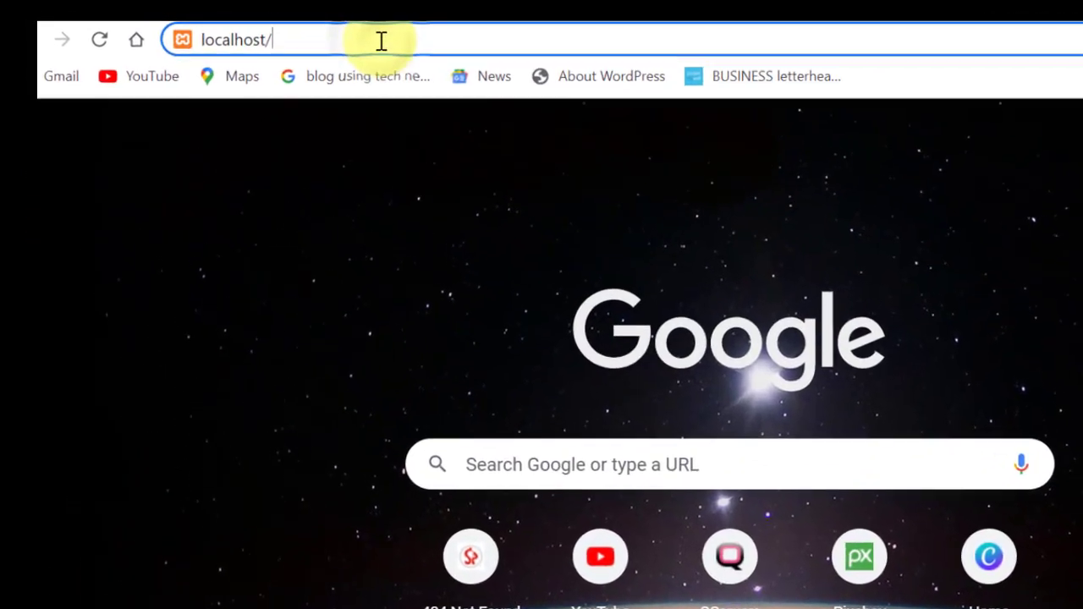
Load localhost/learnwebdesign.com to reach the WordPress setup-config page.
{"action": "type", "text": "le"}
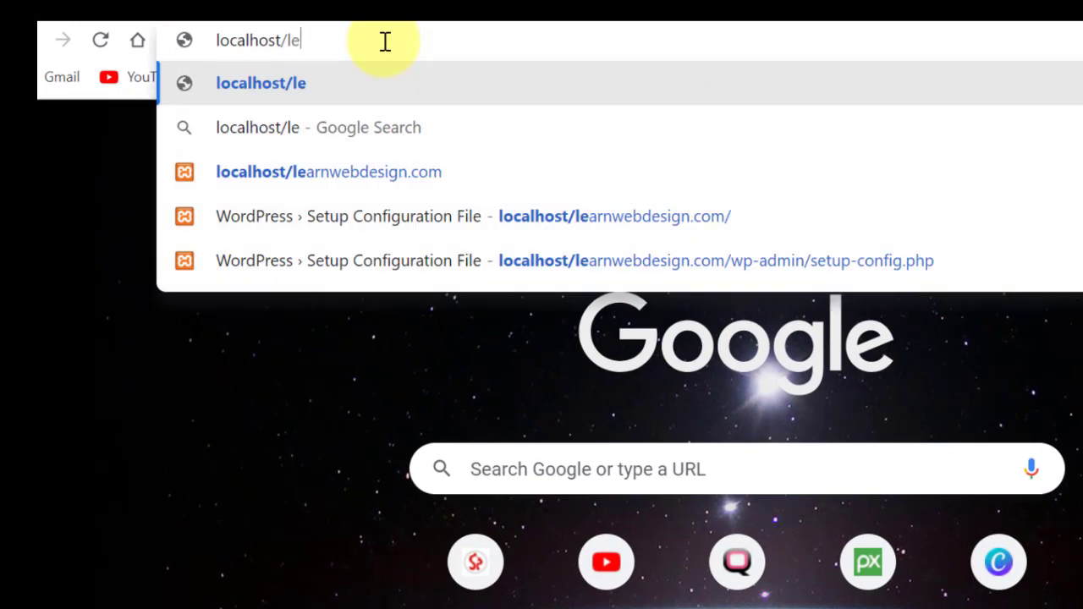
{"action": "type", "text": "arnweb"}
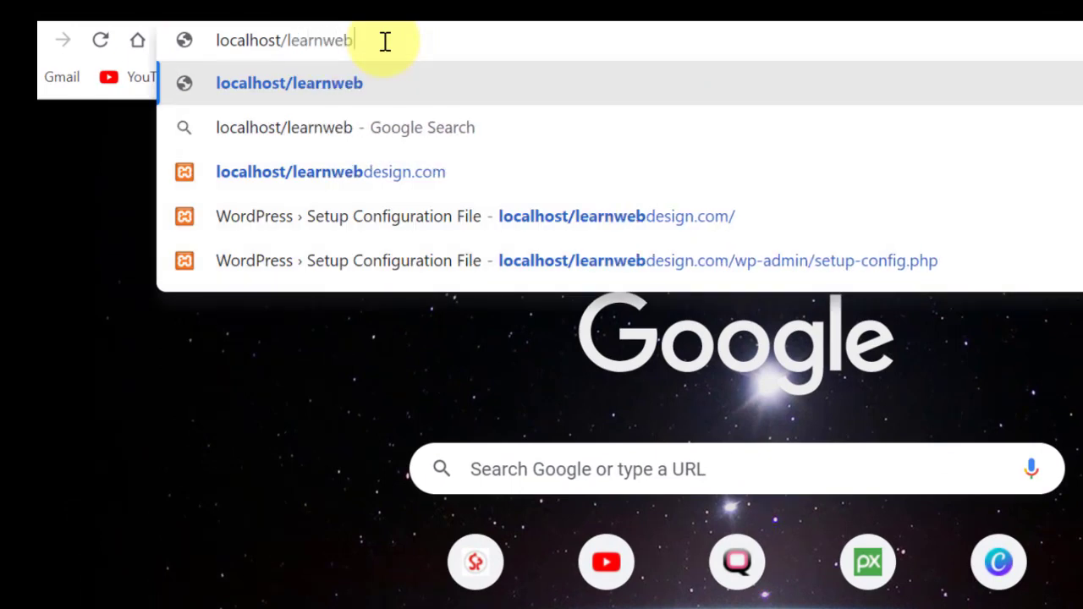
{"action": "type", "text": "design.co"}
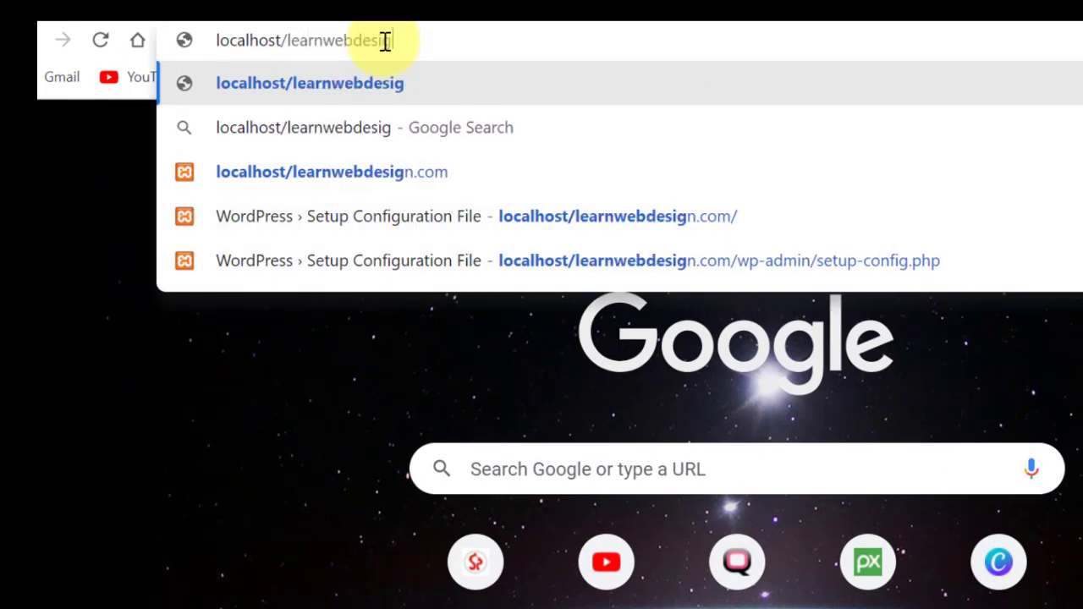
{"action": "type", "text": "m"}
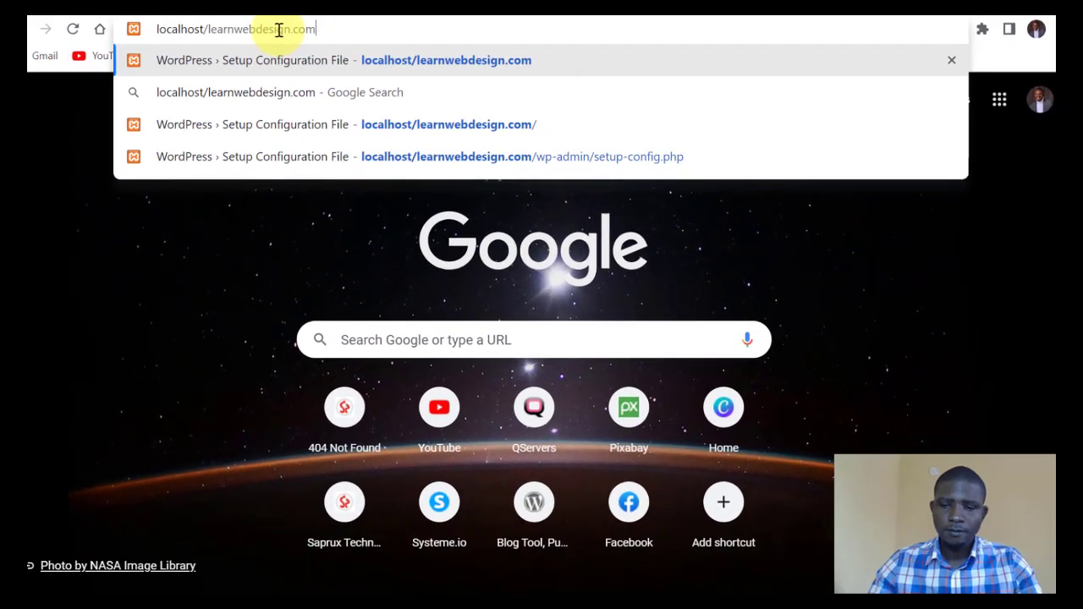
{"action": "key", "text": "Return"}
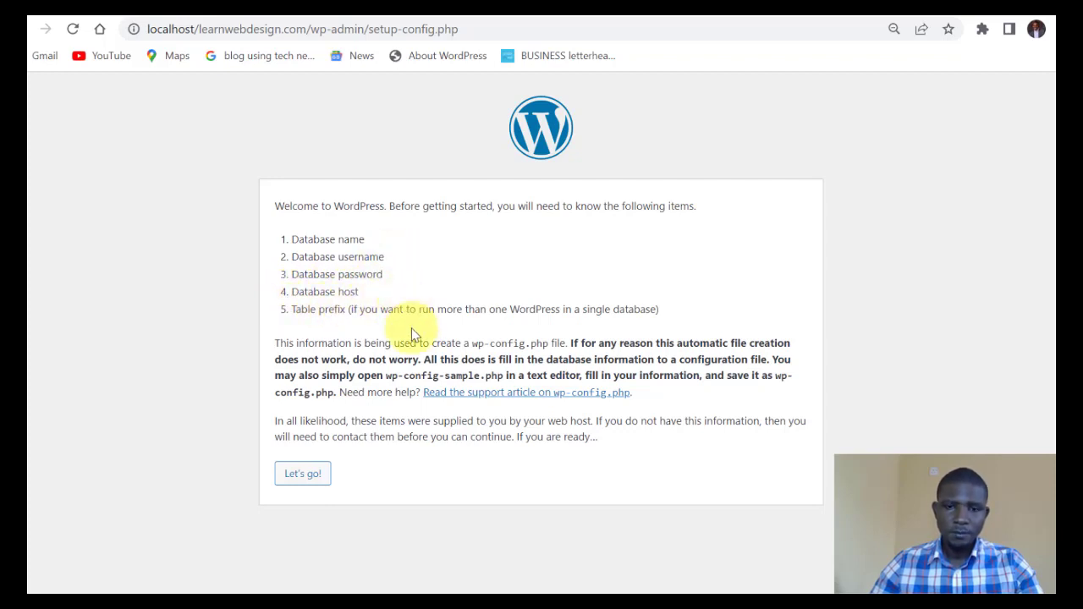
Start the configuration, enter database learn_webdesign and user root, leave the password blank, and submit.
{"action": "left_click", "coordinate": [306, 479]}
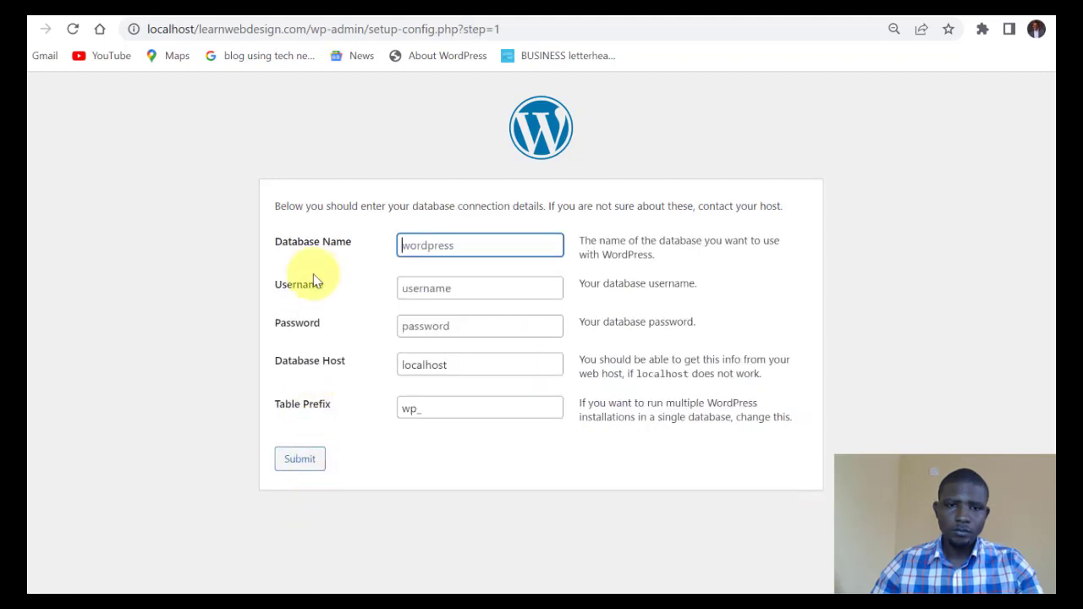
{"action": "left_click", "coordinate": [468, 243]}
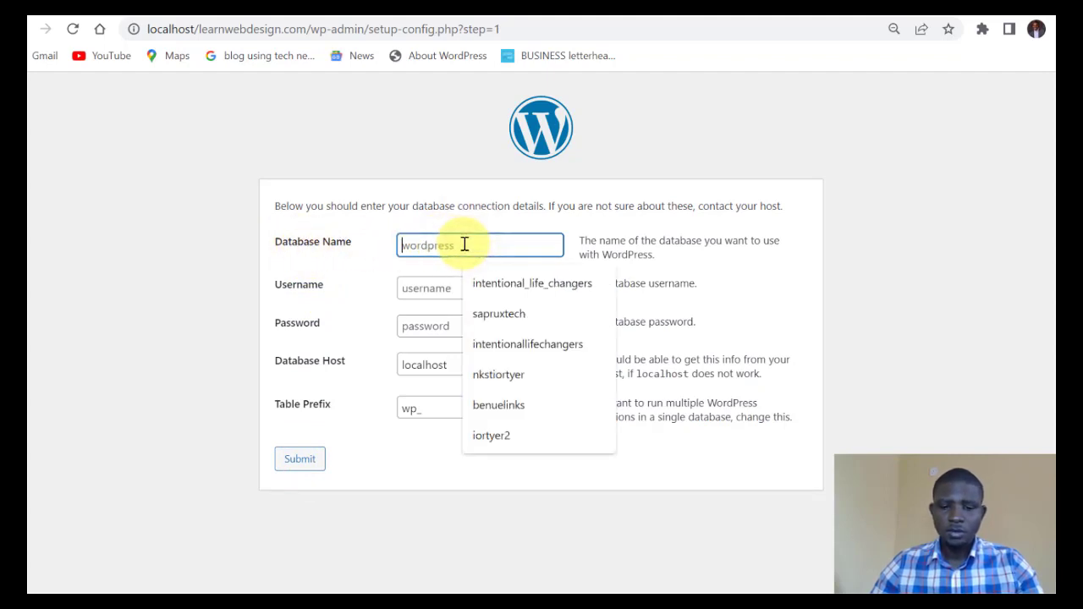
{"action": "type", "text": "learn_webdesign"}
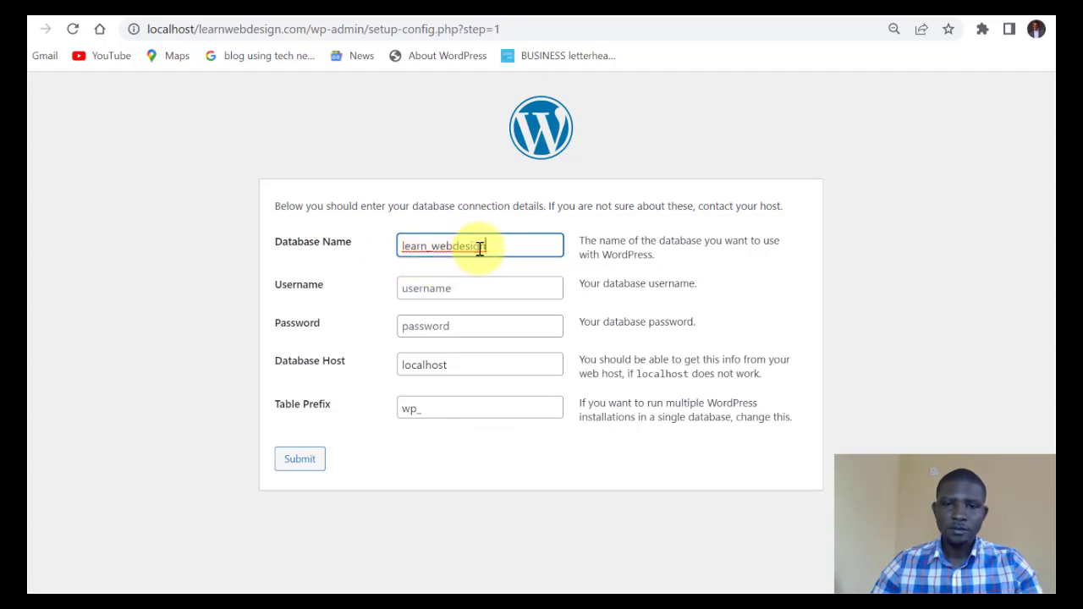
{"action": "left_click", "coordinate": [428, 289]}
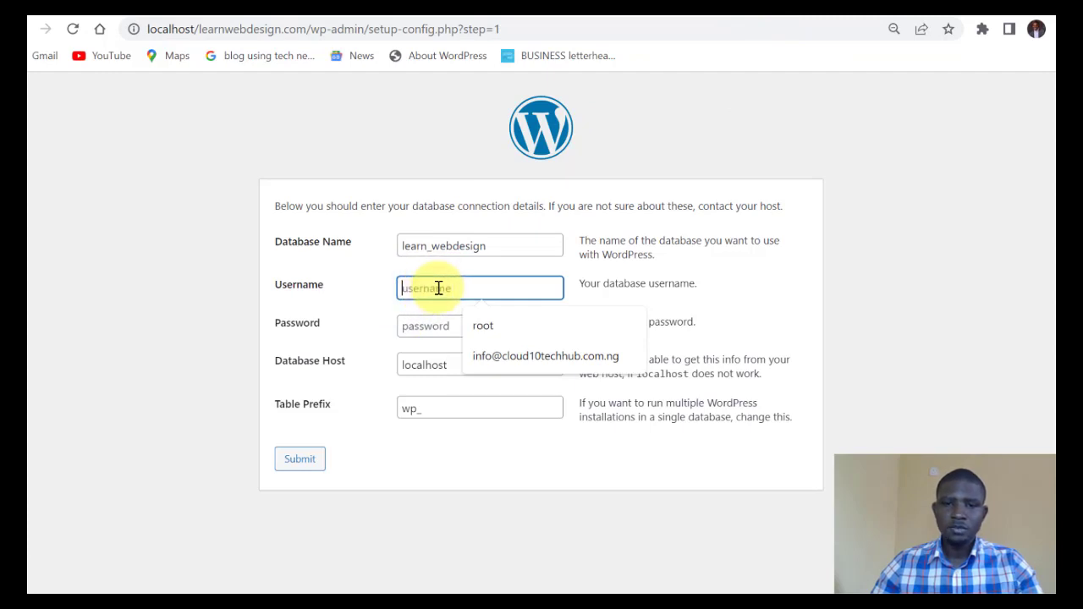
{"action": "left_click", "coordinate": [484, 322]}
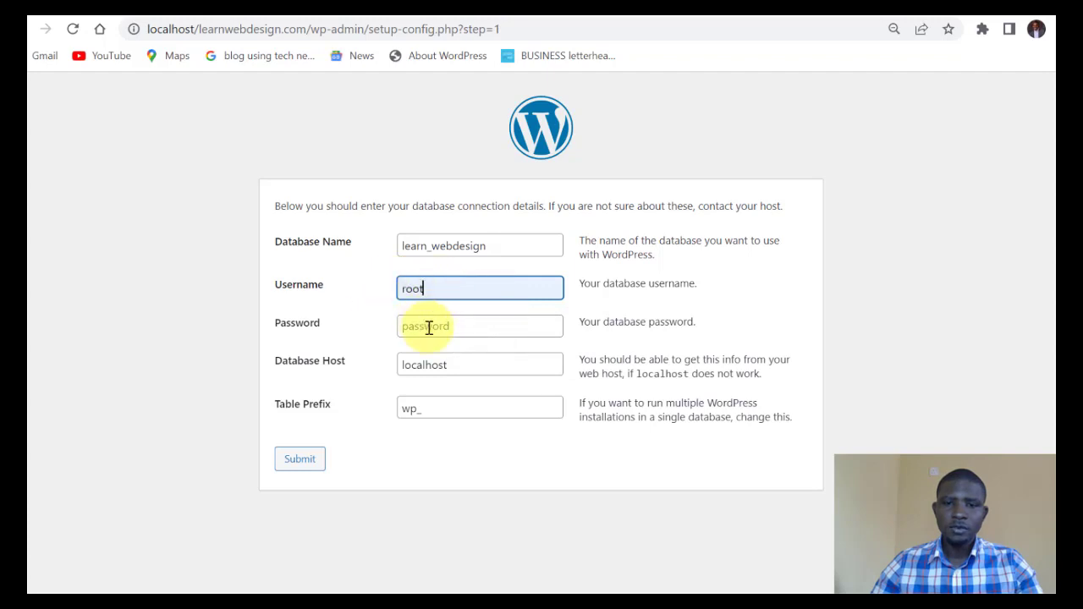
{"action": "left_click", "coordinate": [454, 324]}
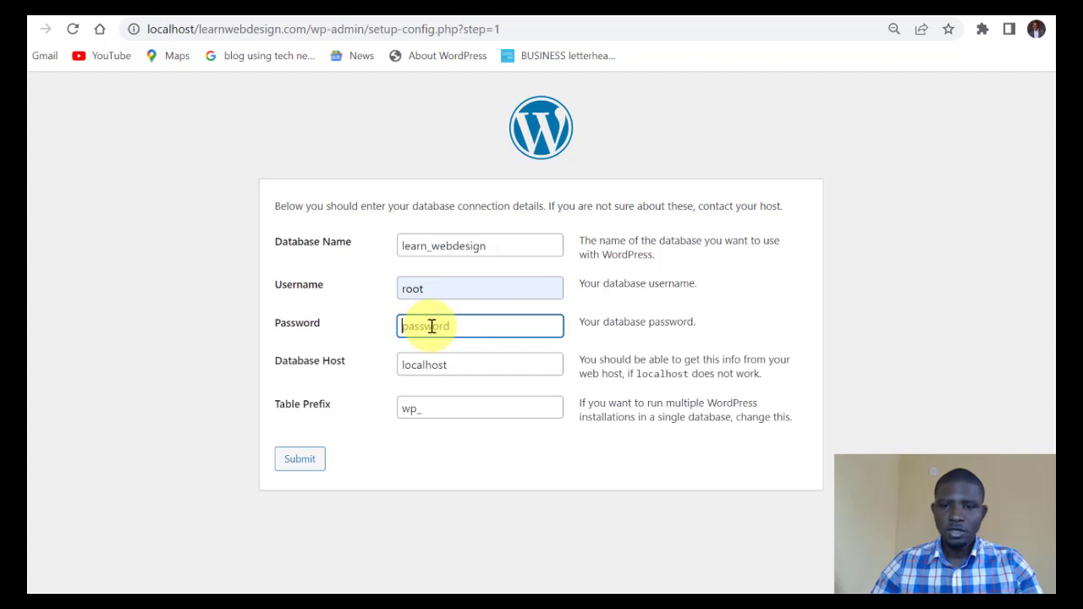
{"action": "left_click", "coordinate": [392, 348]}
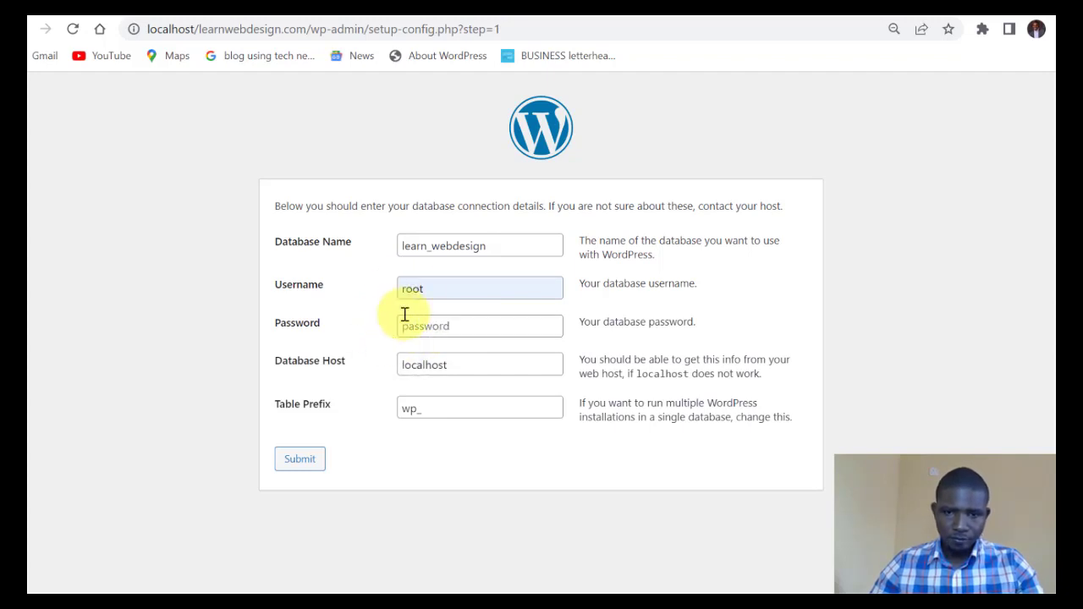
{"action": "left_click", "coordinate": [457, 328]}
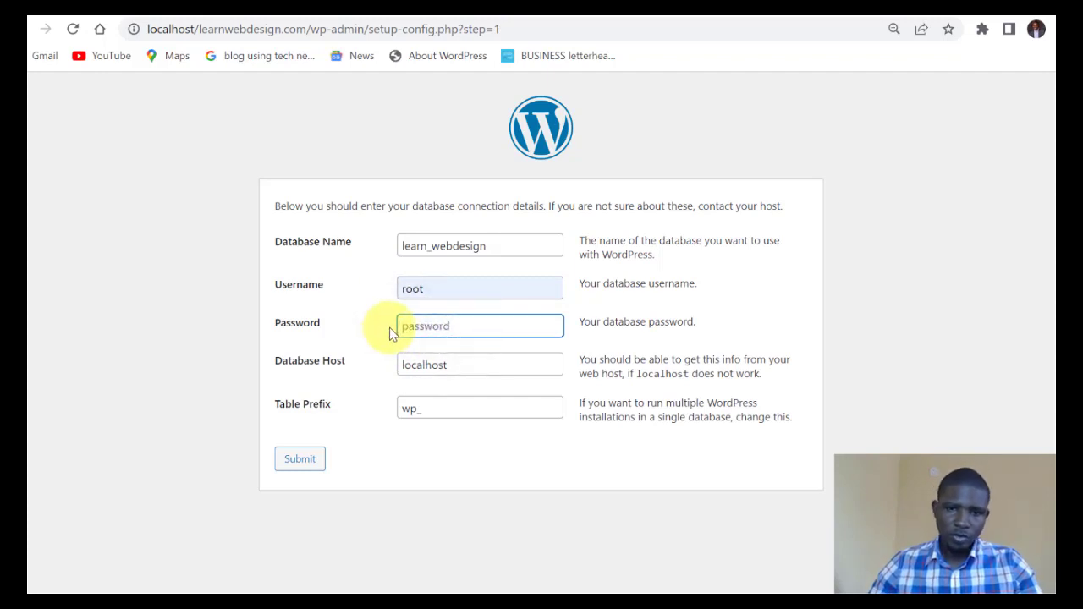
{"action": "left_click", "coordinate": [387, 376]}
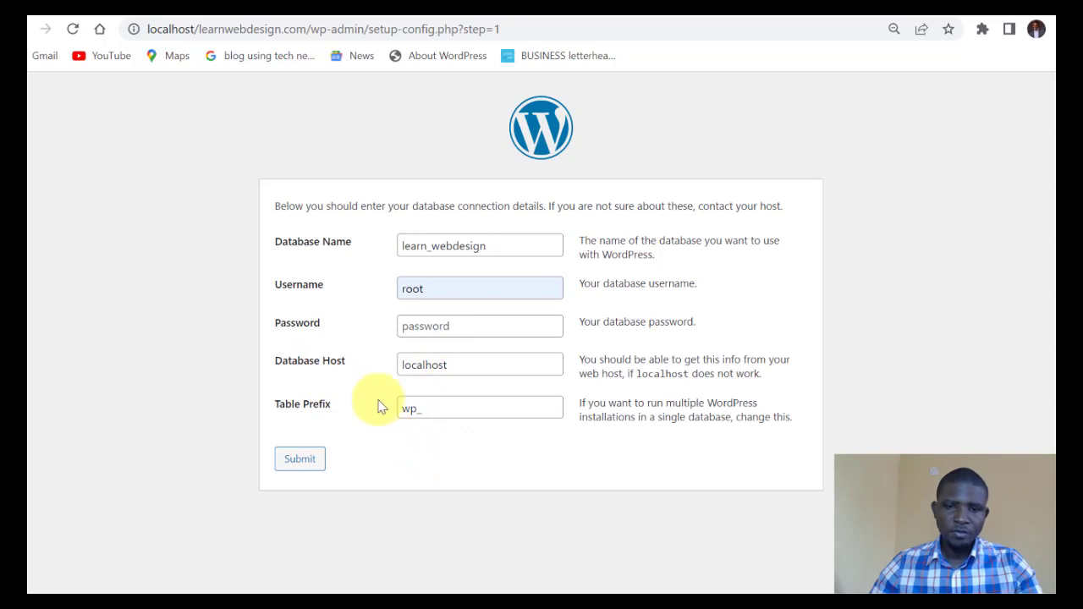
{"action": "left_click", "coordinate": [302, 461]}
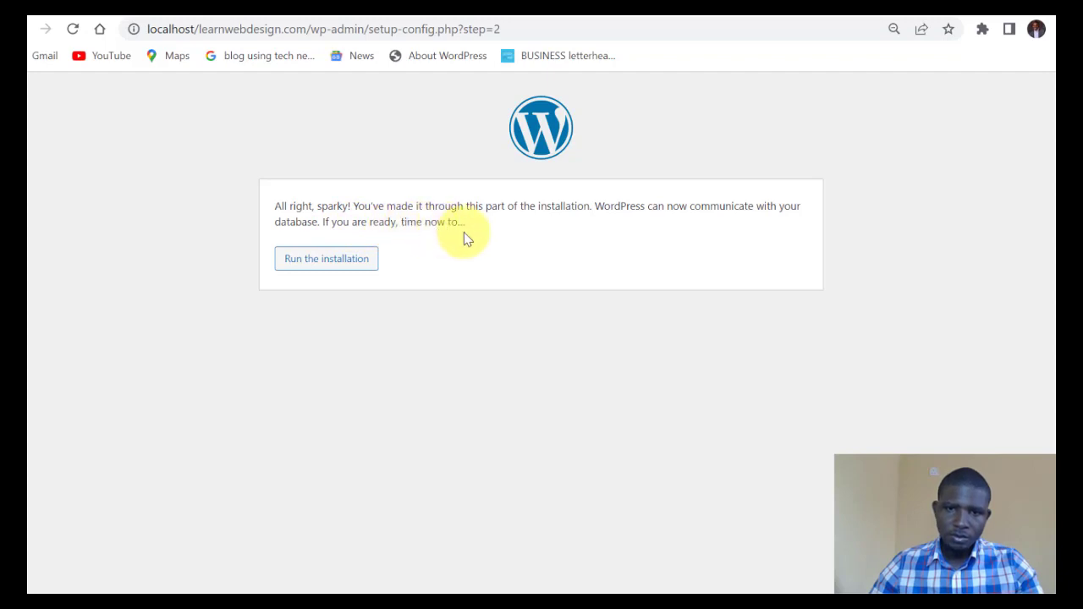
Open the install form and type the site title 'The Impower Africa Programme'.
{"action": "left_click", "coordinate": [317, 267]}
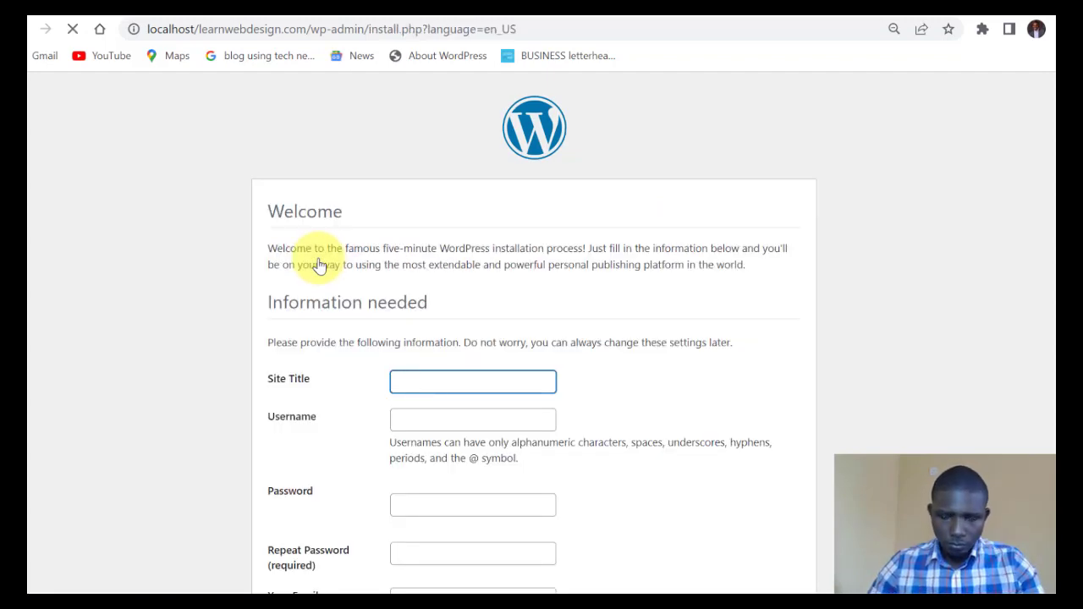
{"action": "scroll", "coordinate": [333, 251], "scroll_direction": "down", "scroll_amount": 1}
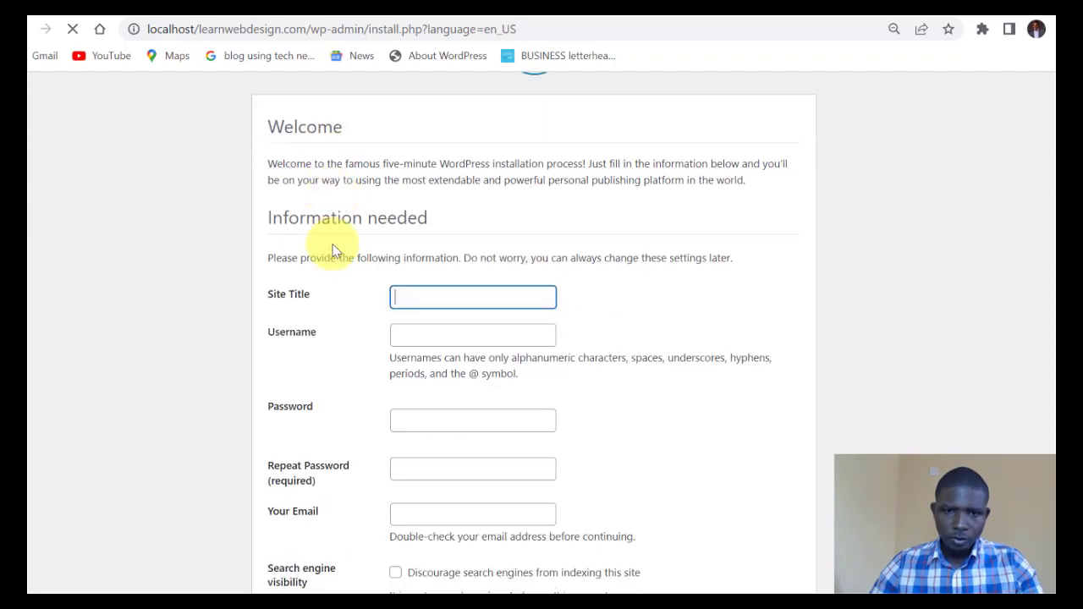
{"action": "scroll", "coordinate": [332, 247], "scroll_direction": "down", "scroll_amount": 1}
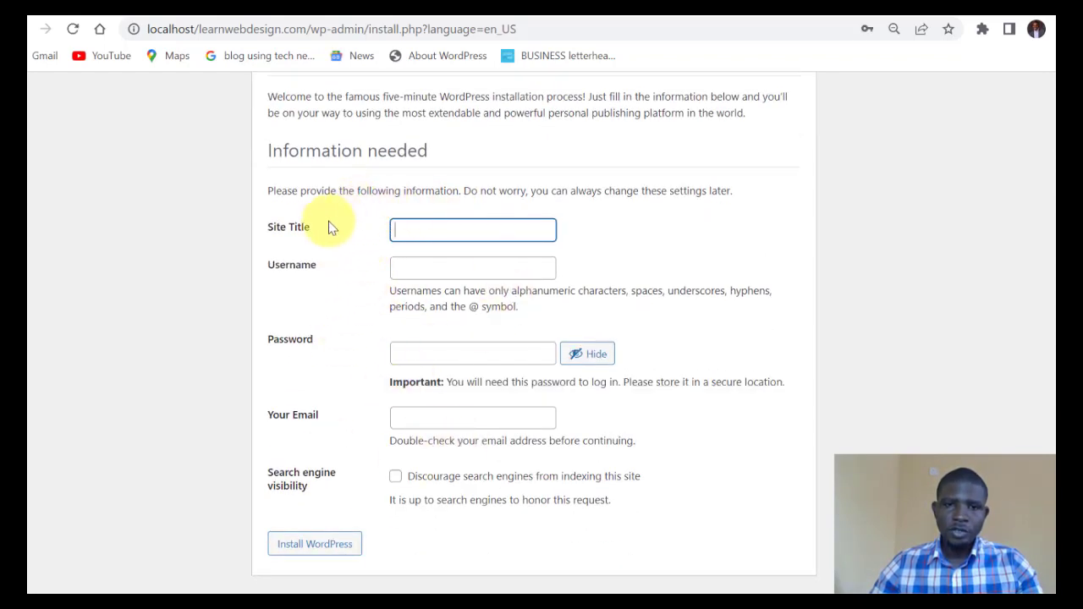
{"action": "left_click", "coordinate": [428, 229]}
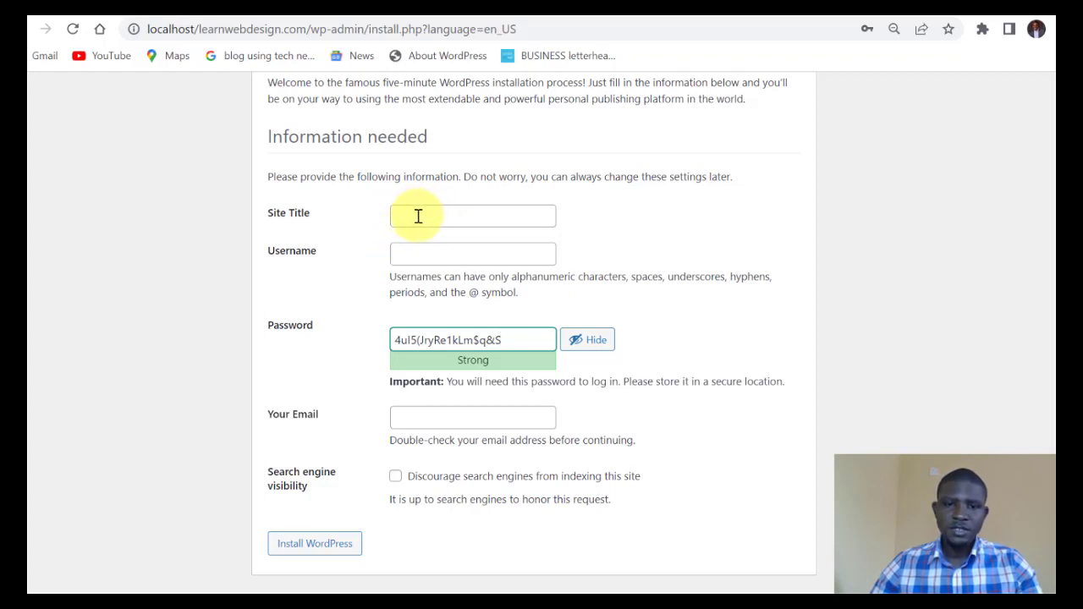
{"action": "left_click", "coordinate": [419, 217]}
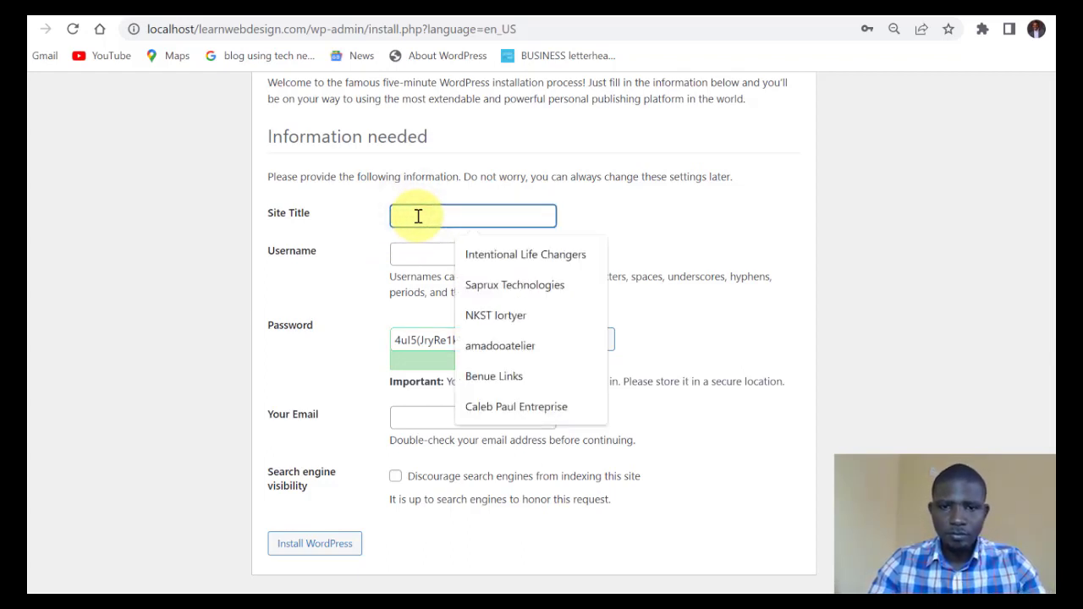
{"action": "type", "text": "T"}
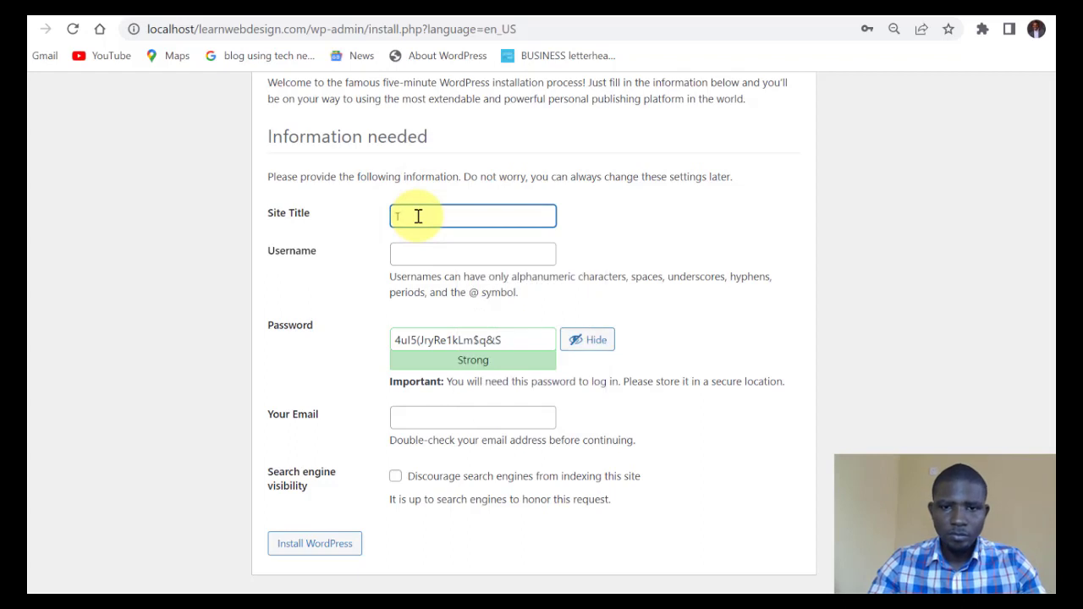
{"action": "type", "text": "he"}
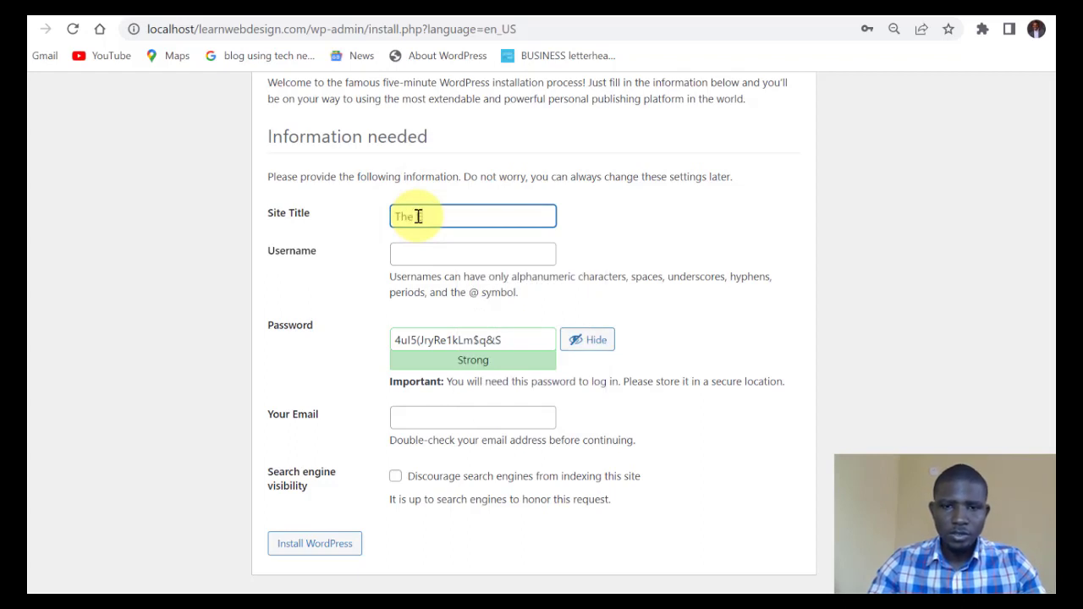
{"action": "type", "text": " Impower Africa"}
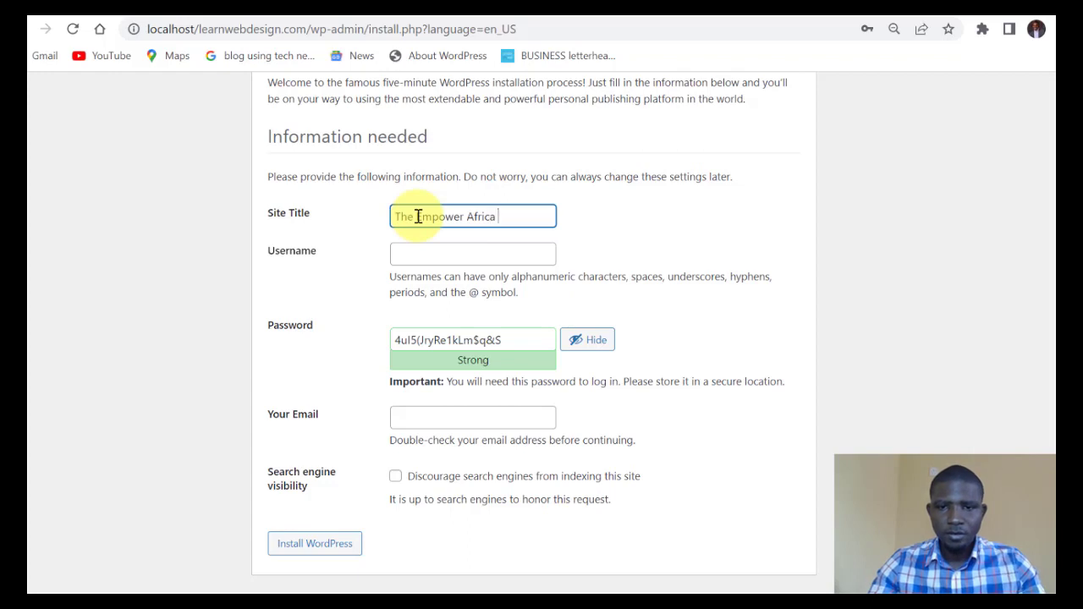
{"action": "type", "text": " Programme"}
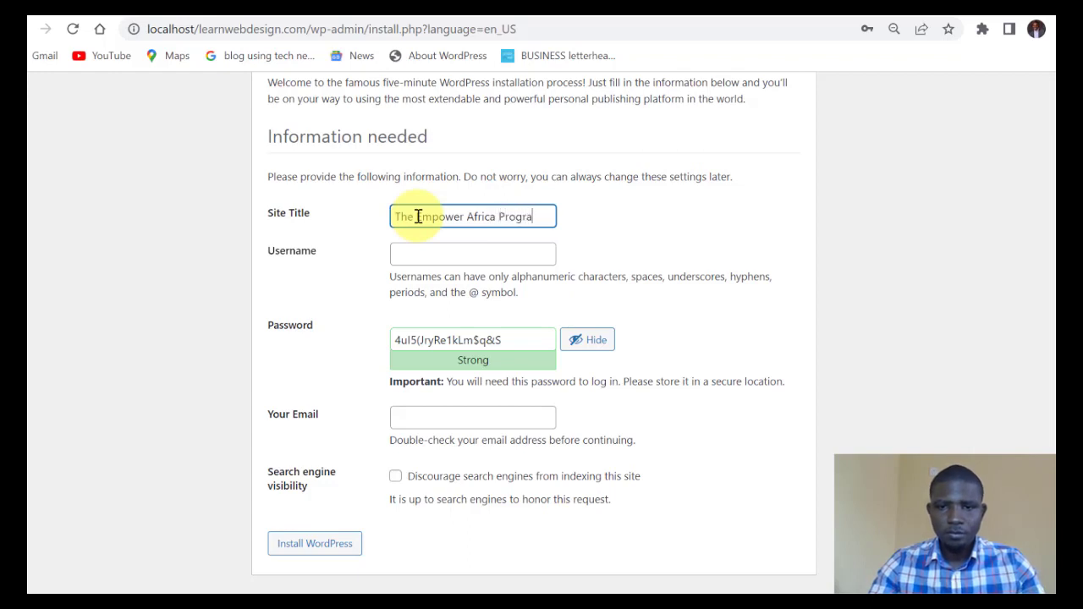
{"action": "left_click", "coordinate": [432, 258]}
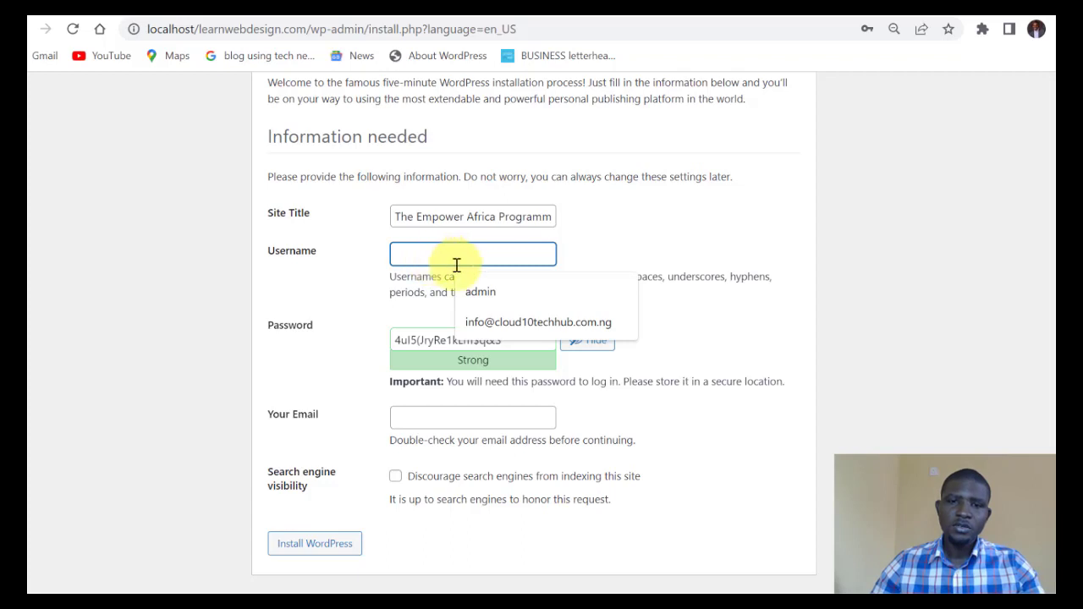
Set the username to admin and replace the generated password with a custom strong one.
{"action": "left_click", "coordinate": [478, 292]}
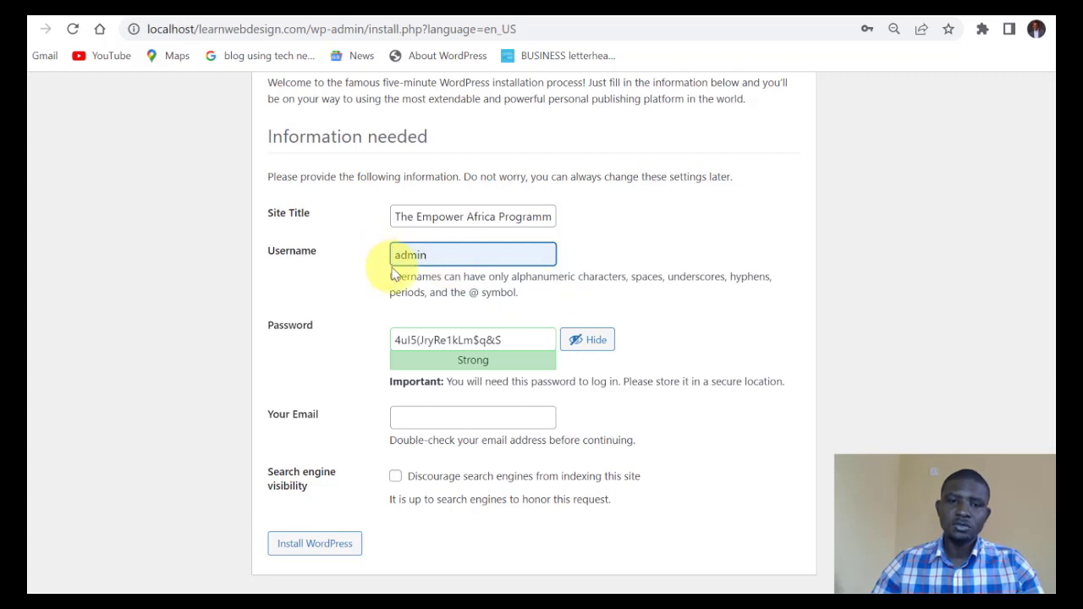
{"action": "left_click", "coordinate": [506, 337]}
{"action": "left_click_drag", "start_coordinate": [467, 331], "coordinate": [375, 331]}
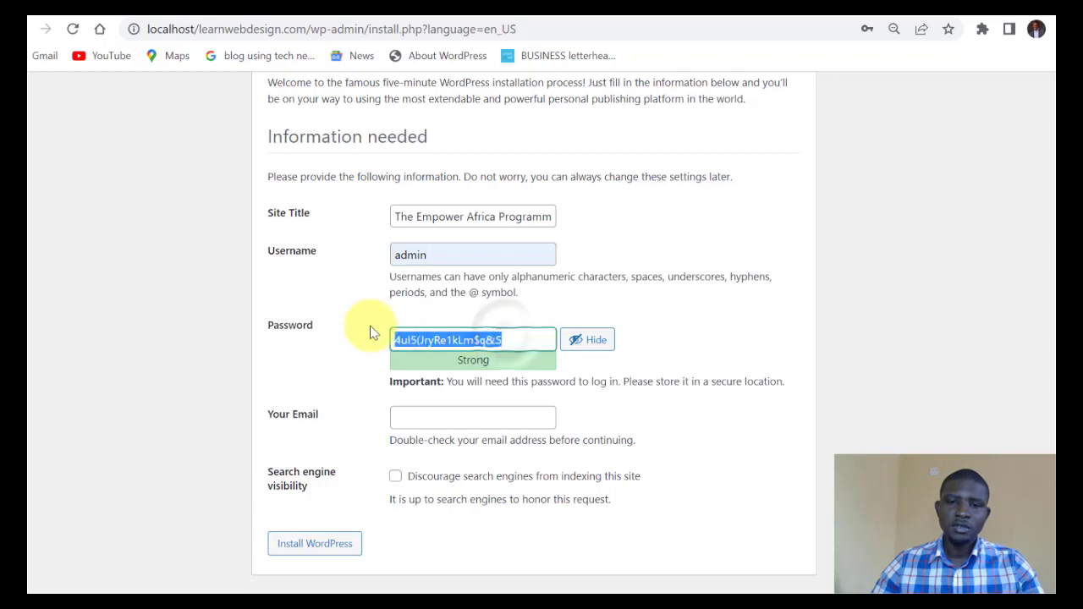
{"action": "left_click", "coordinate": [522, 343]}
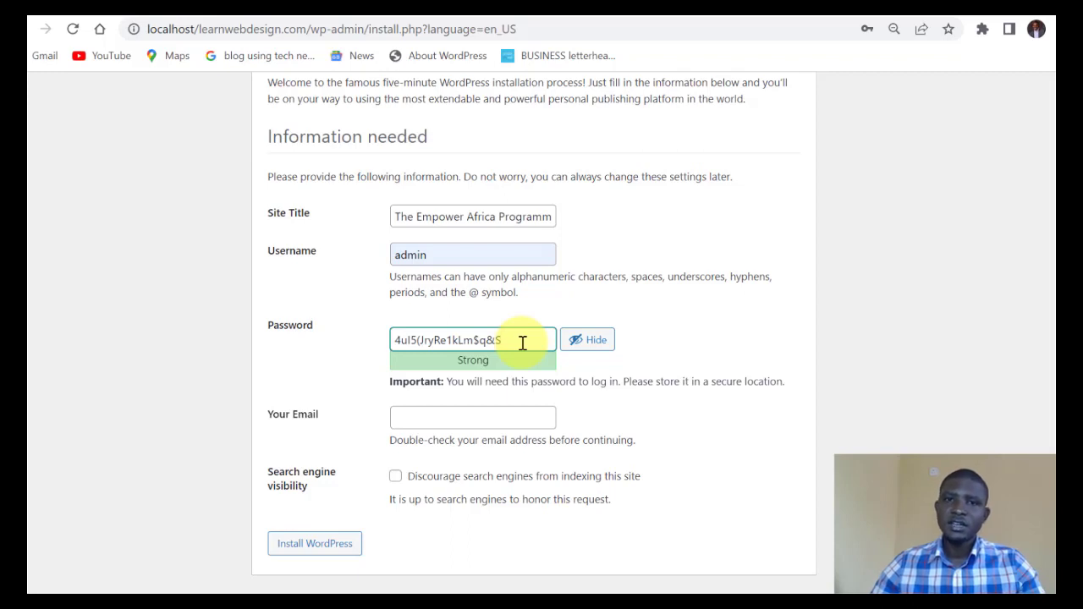
{"action": "left_click", "coordinate": [601, 340]}
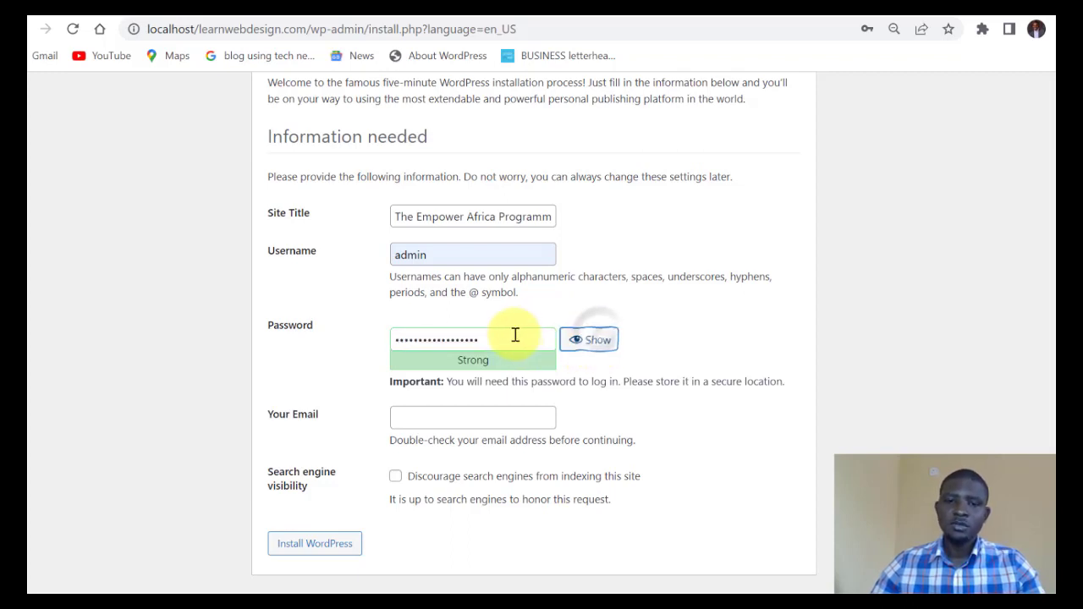
{"action": "left_click_drag", "start_coordinate": [515, 333], "coordinate": [331, 347]}
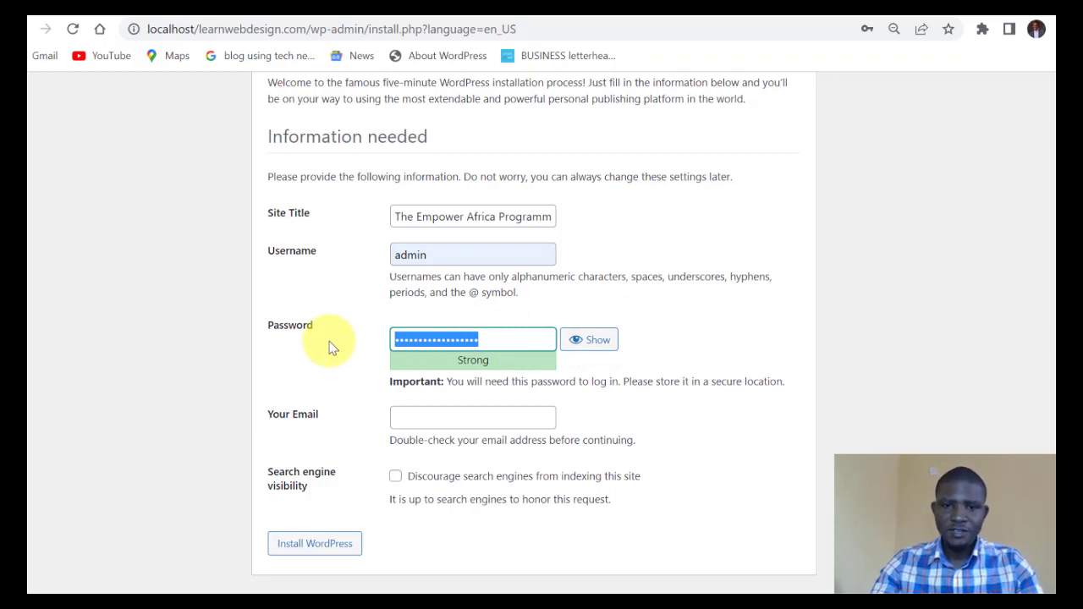
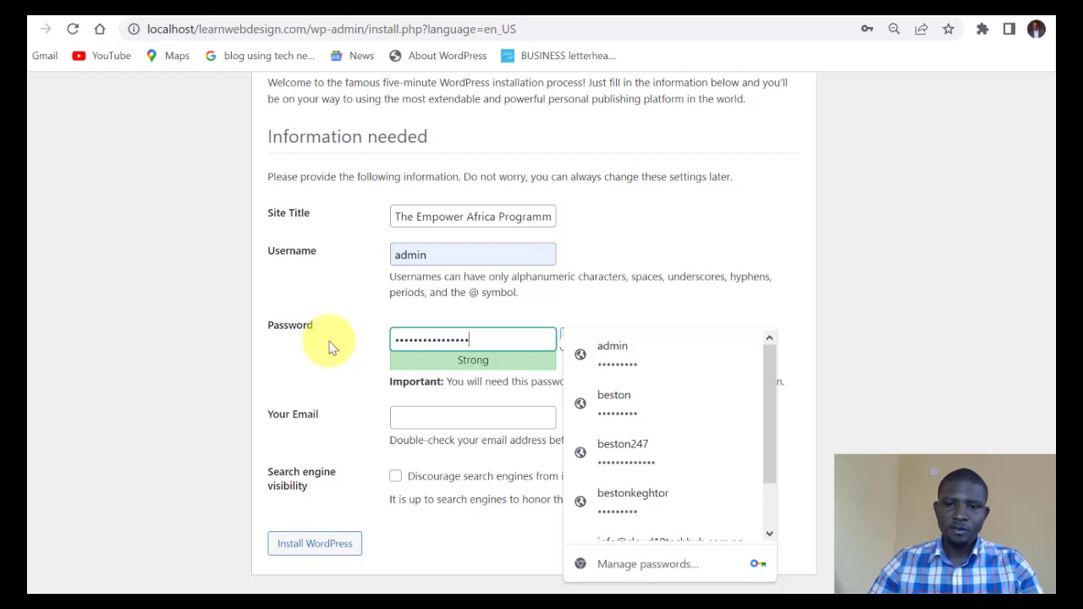
Fill in the admin e-mail from the saved browser suggestion.
{"action": "left_click", "coordinate": [516, 309]}
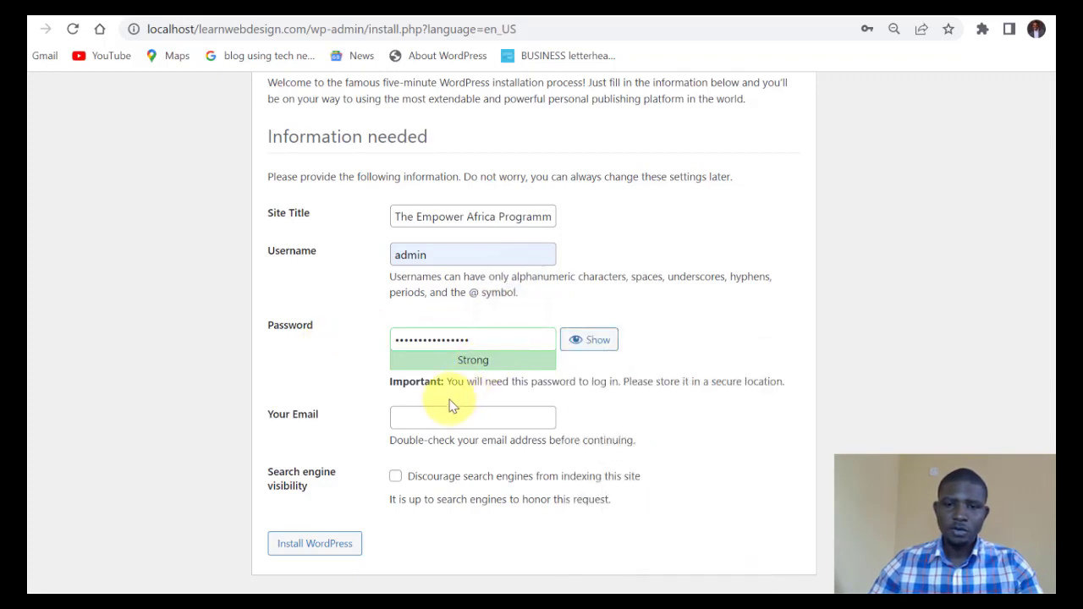
{"action": "left_click", "coordinate": [418, 414]}
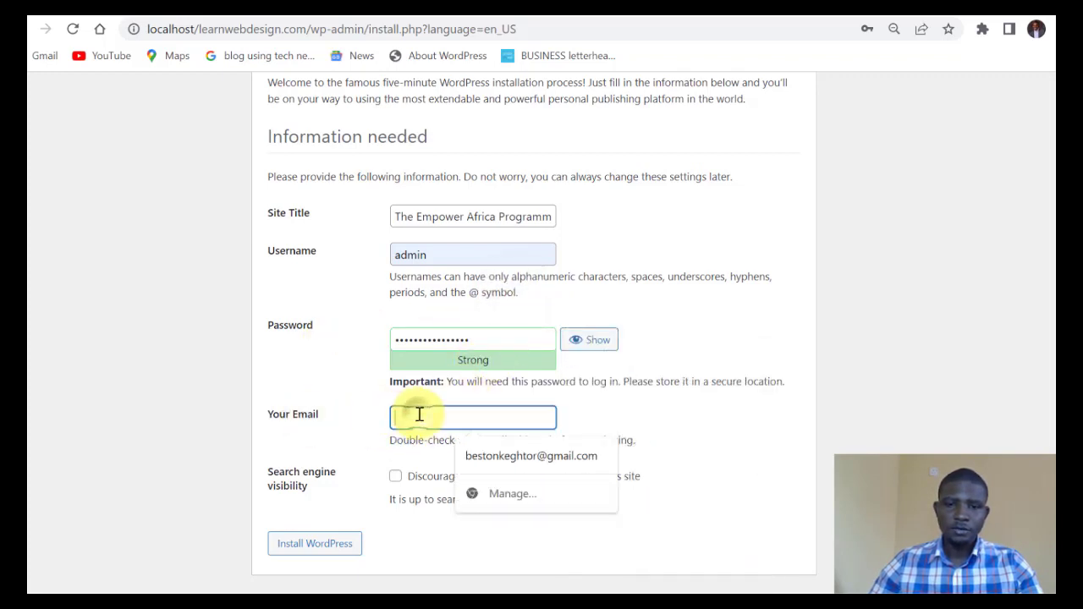
{"action": "left_click", "coordinate": [483, 455]}
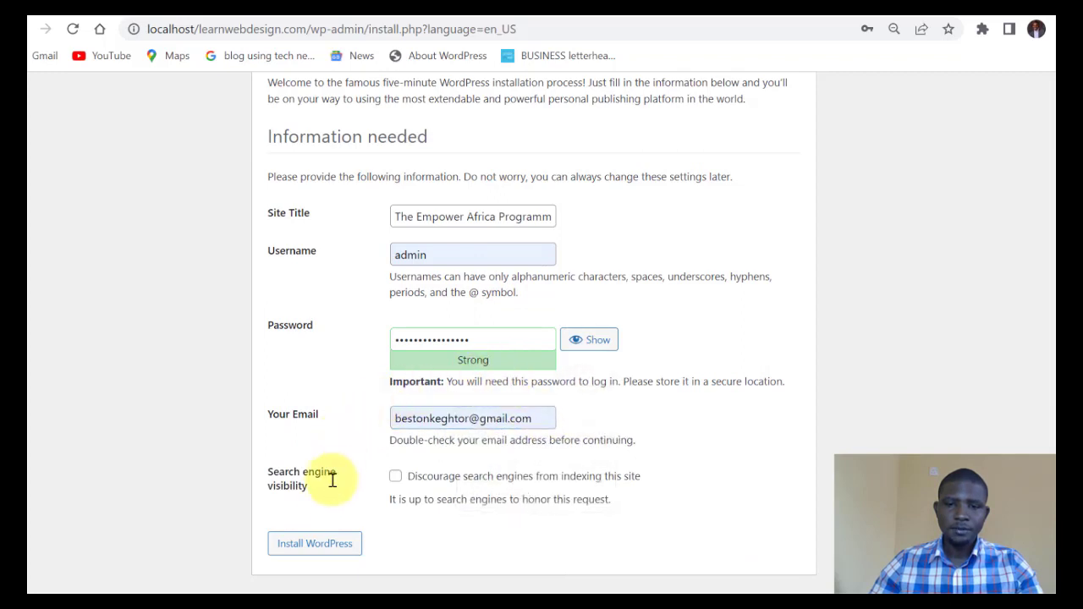
Run Install WordPress and update the saved password in Chrome.
{"action": "left_click", "coordinate": [314, 548]}
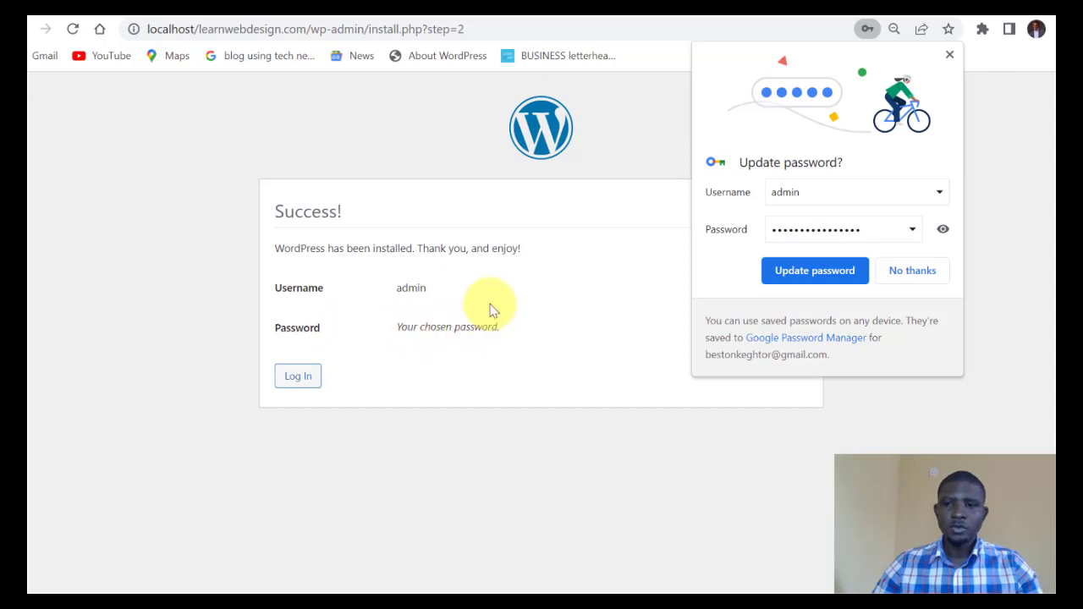
{"action": "left_click", "coordinate": [814, 272]}
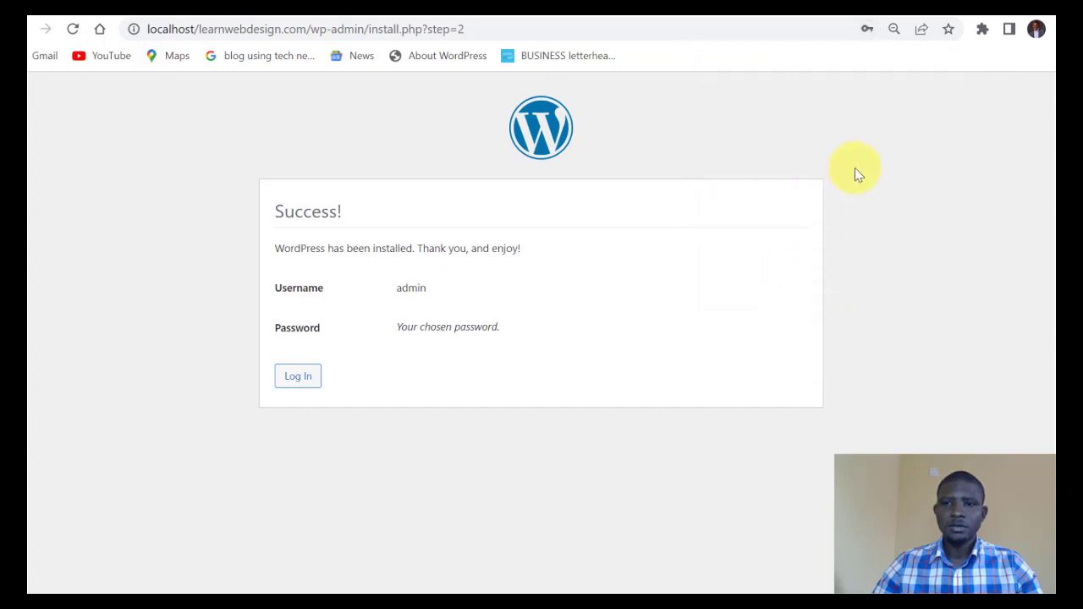
Go to wp-login.php, tick Remember Me, and log in as admin.
{"action": "left_click", "coordinate": [298, 378]}
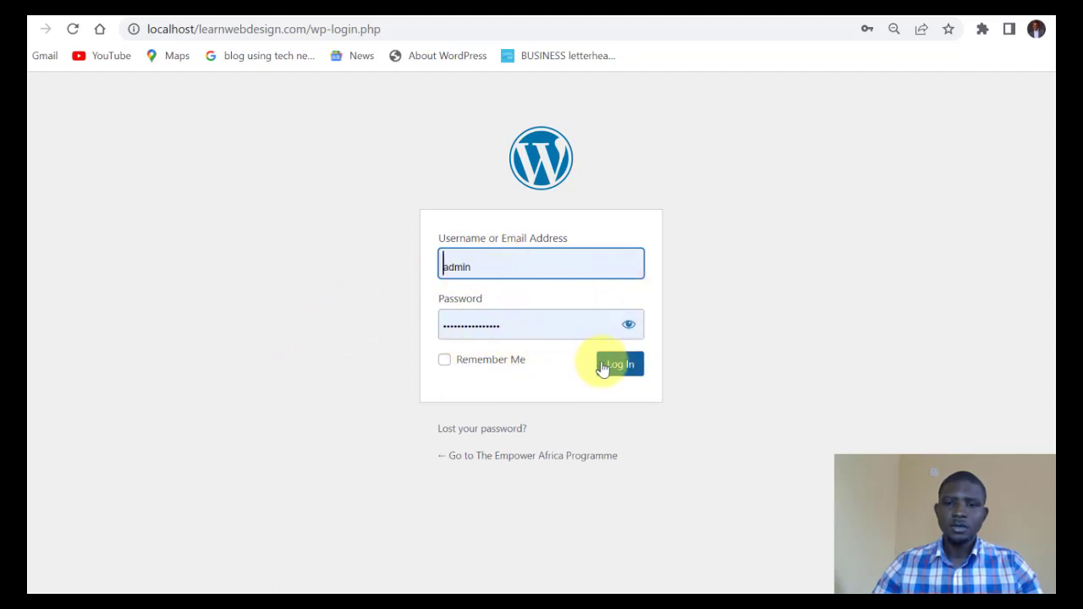
{"action": "left_click", "coordinate": [446, 360]}
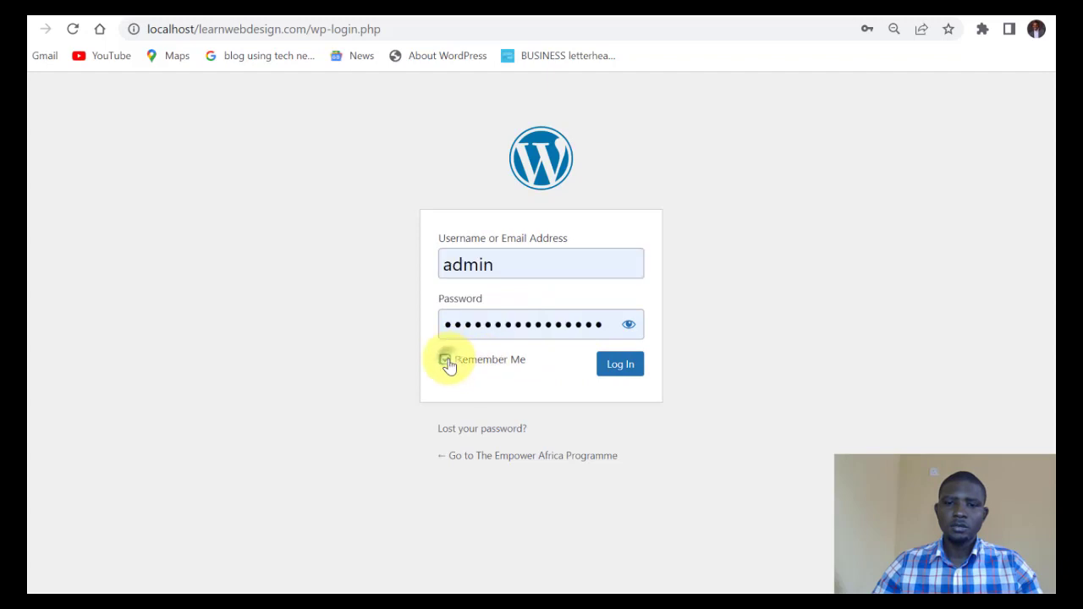
{"action": "left_click", "coordinate": [617, 365]}
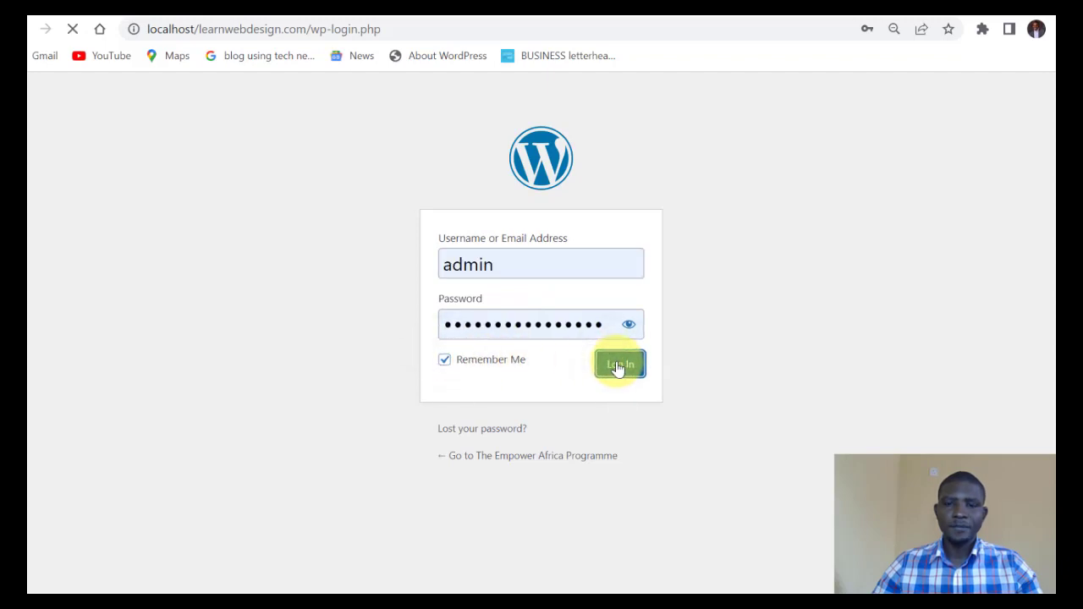
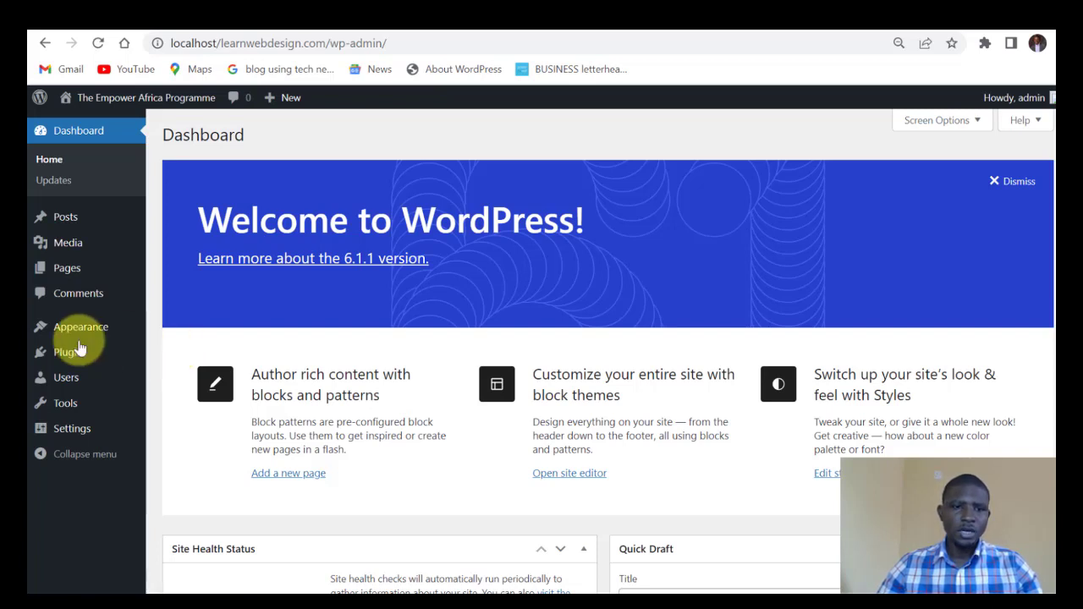
Open the theme upload form via Appearance > Themes > Add New and bring up the file picker.
{"action": "mouse_move", "coordinate": [79, 334]}
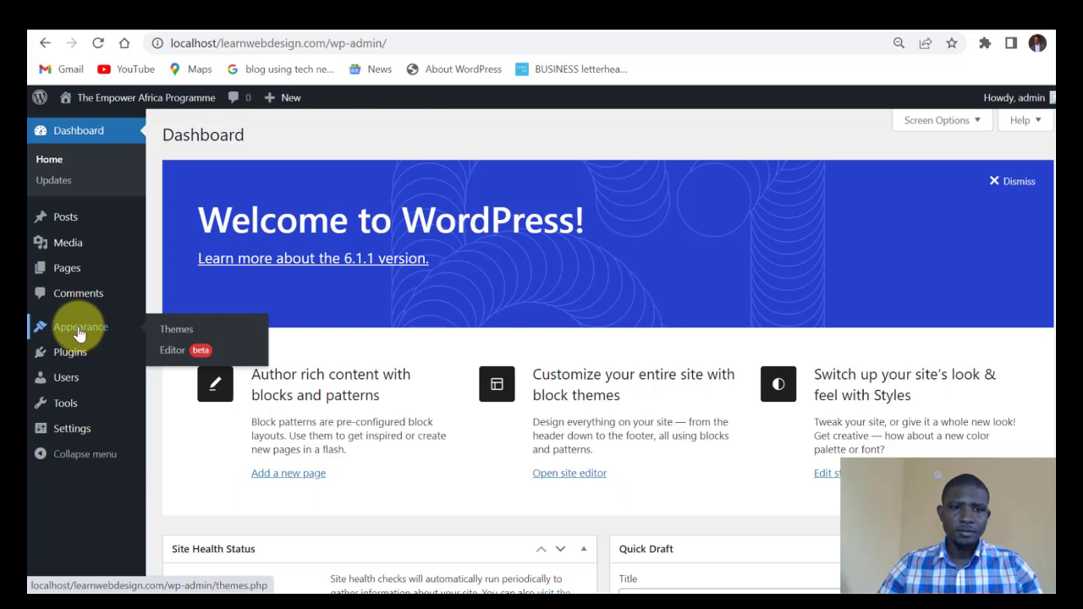
{"action": "left_click", "coordinate": [177, 337]}
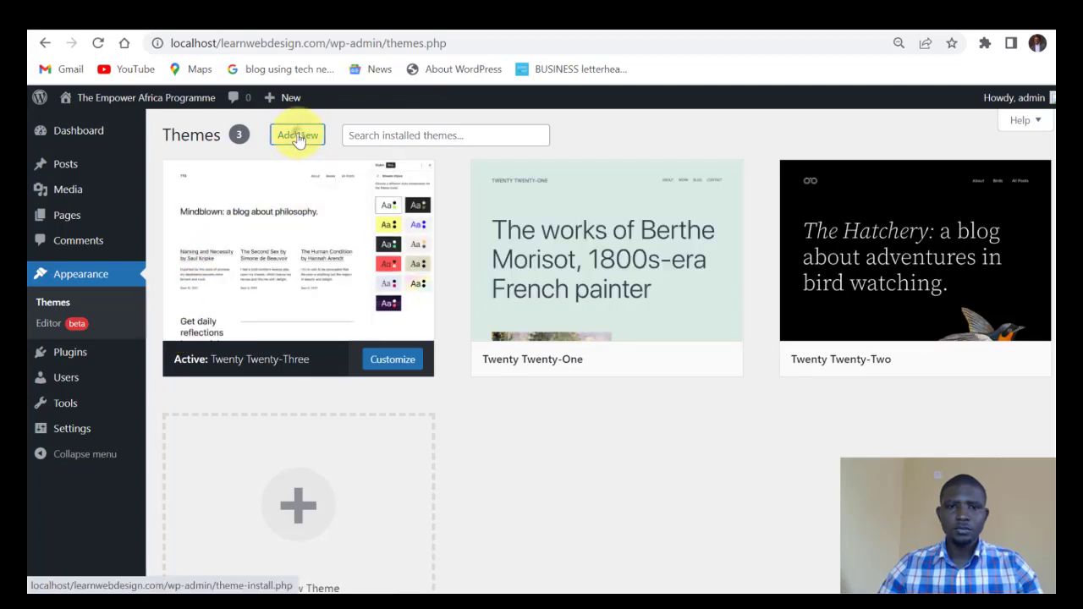
{"action": "left_click", "coordinate": [298, 137]}
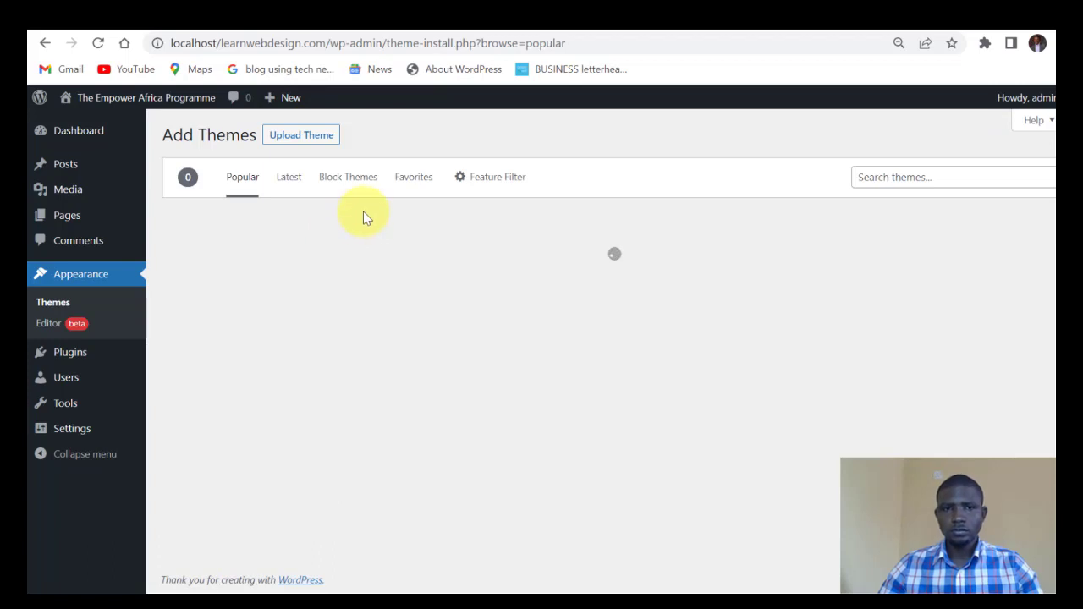
{"action": "left_click", "coordinate": [300, 138]}
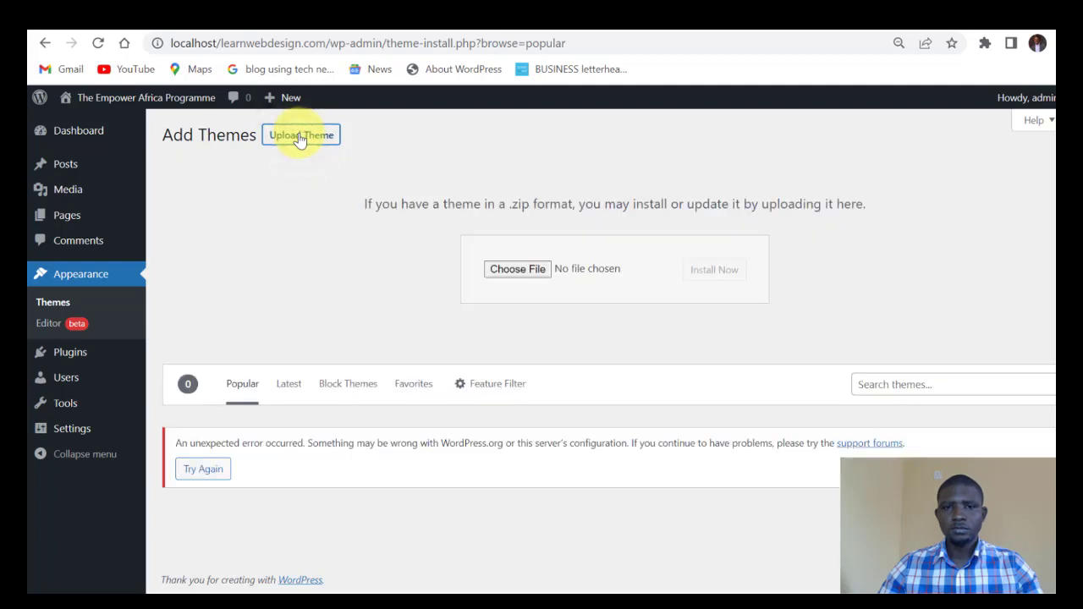
{"action": "left_click", "coordinate": [518, 274]}
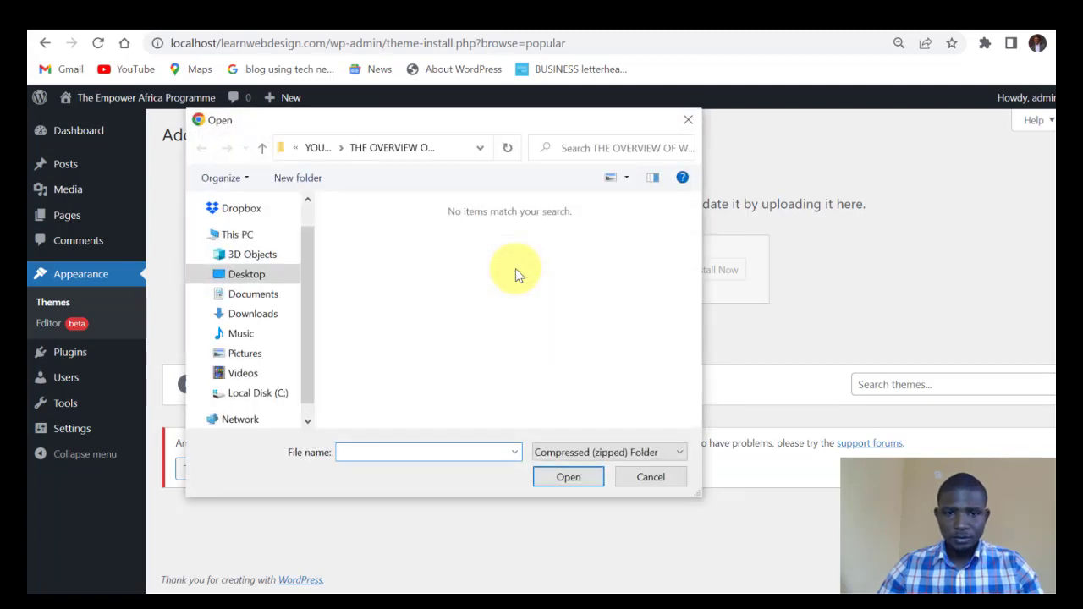
Install astra.4.0.1.zip from Downloads > Offline WordPress Tools and activate the Astra theme.
{"action": "left_click", "coordinate": [261, 316]}
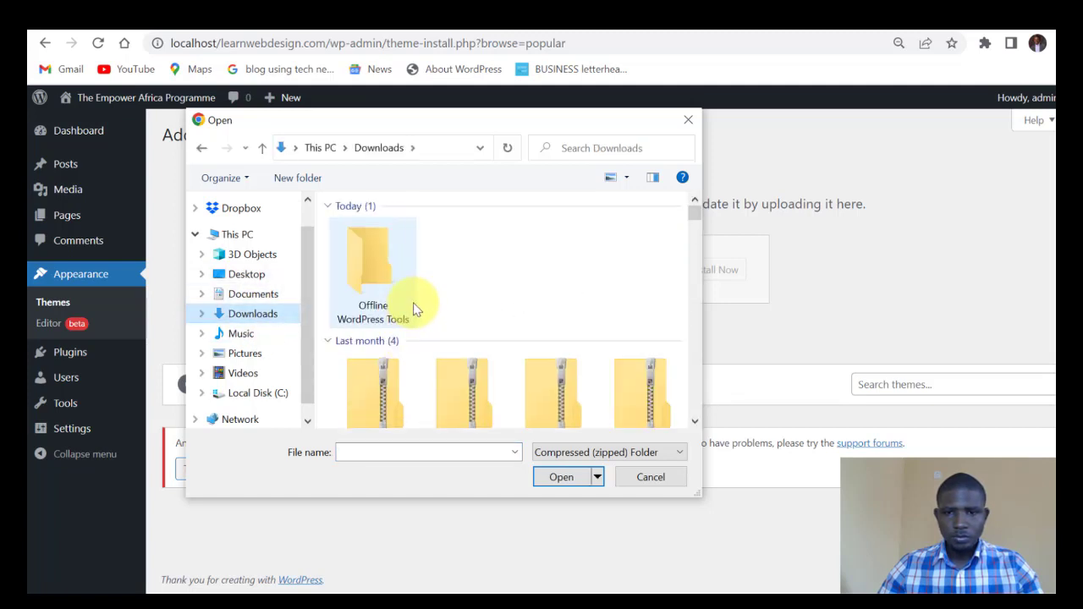
{"action": "double_click", "coordinate": [372, 269]}
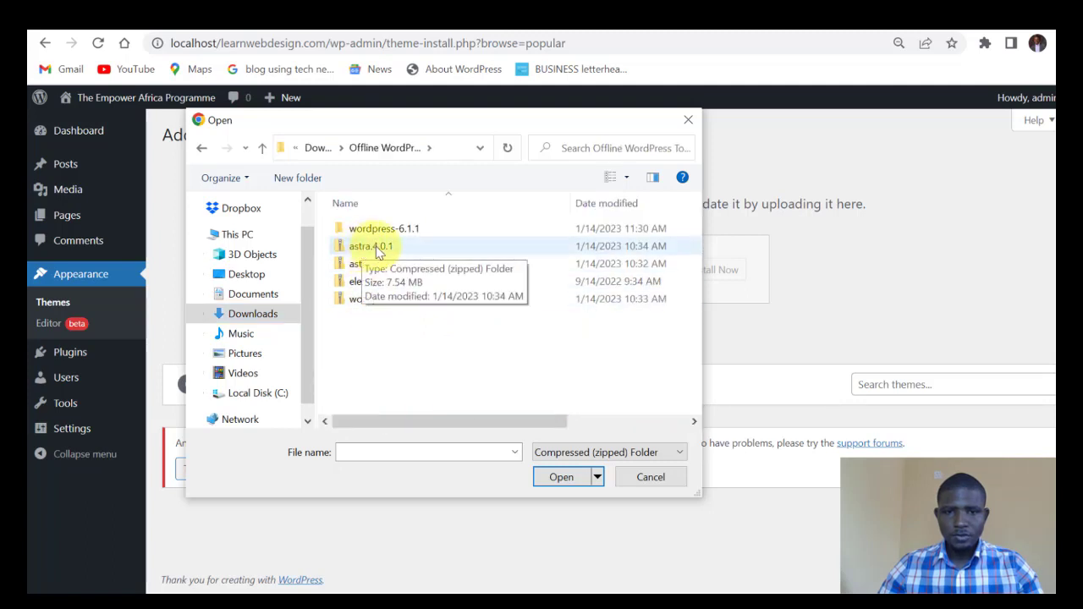
{"action": "left_click", "coordinate": [378, 252]}
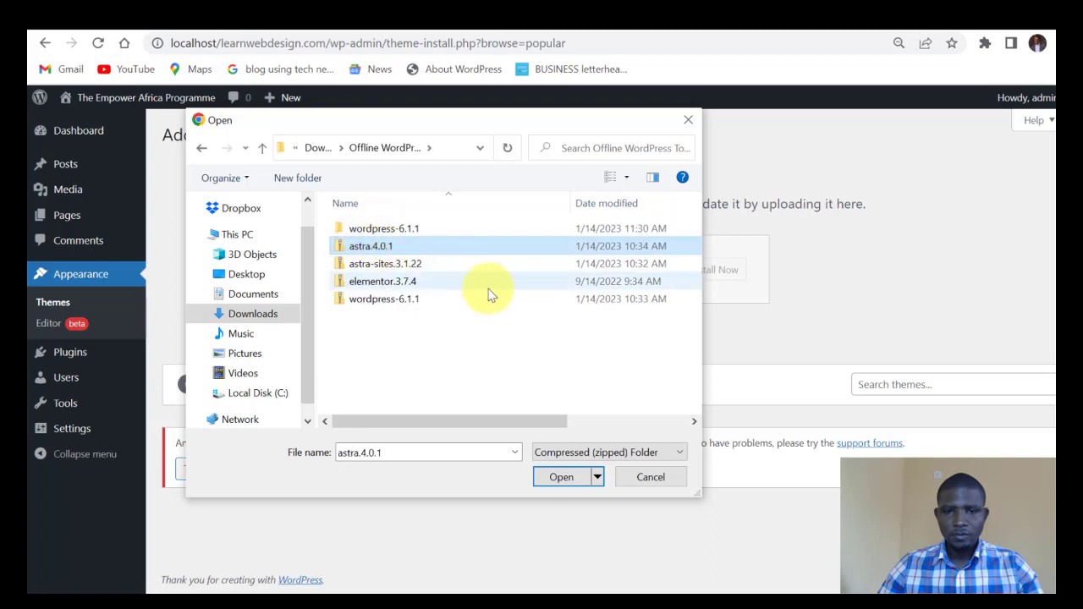
{"action": "left_click", "coordinate": [560, 479]}
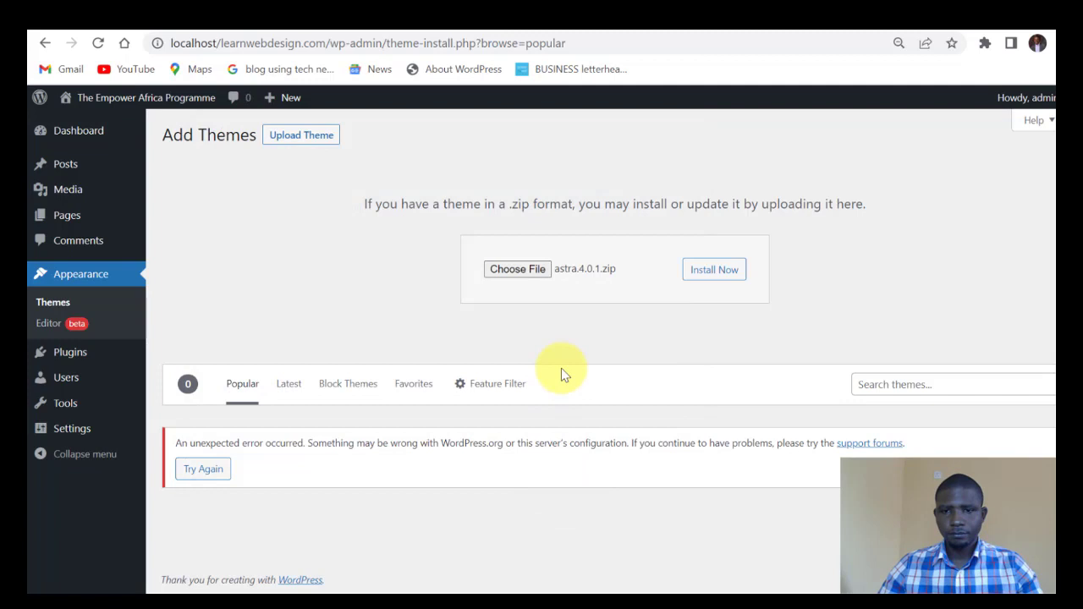
{"action": "left_click", "coordinate": [708, 275]}
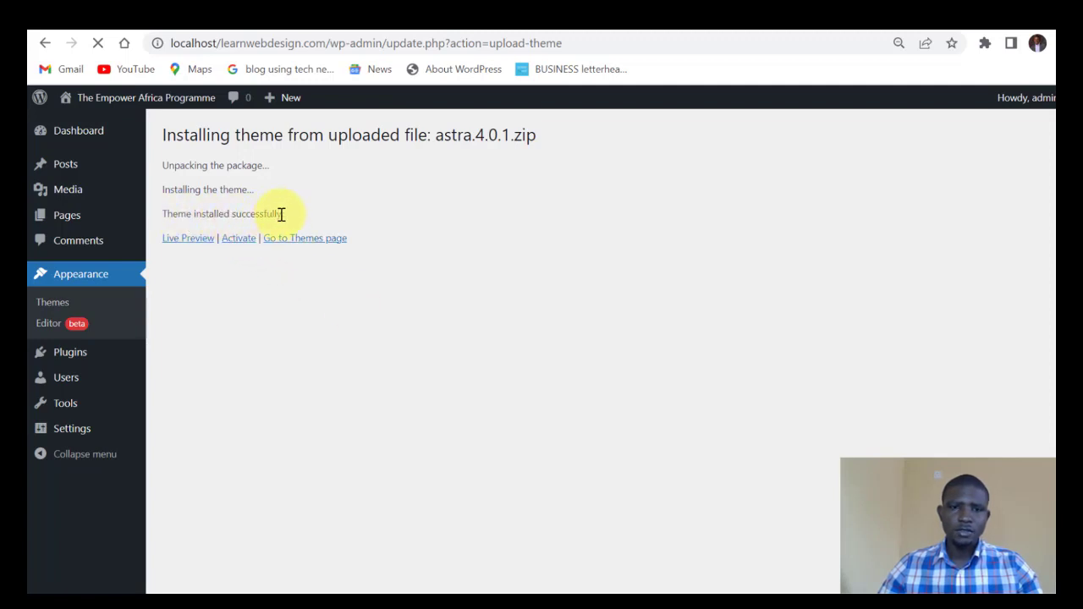
{"action": "left_click", "coordinate": [236, 239]}
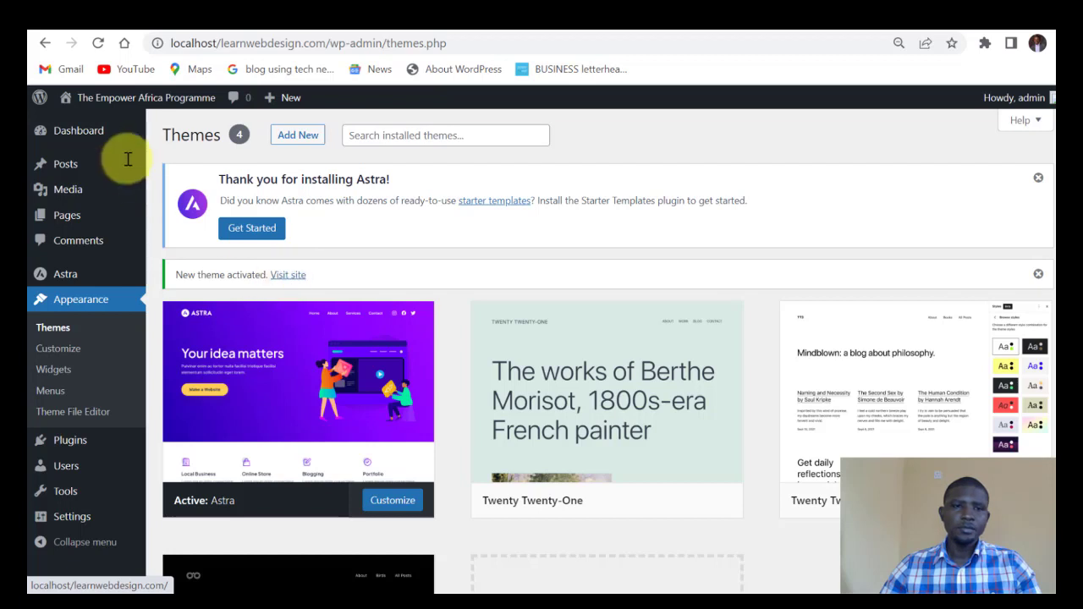
Open Visit Site in a new tab, reload the Astra-styled front page, then return to Themes.
{"action": "mouse_move", "coordinate": [90, 97]}
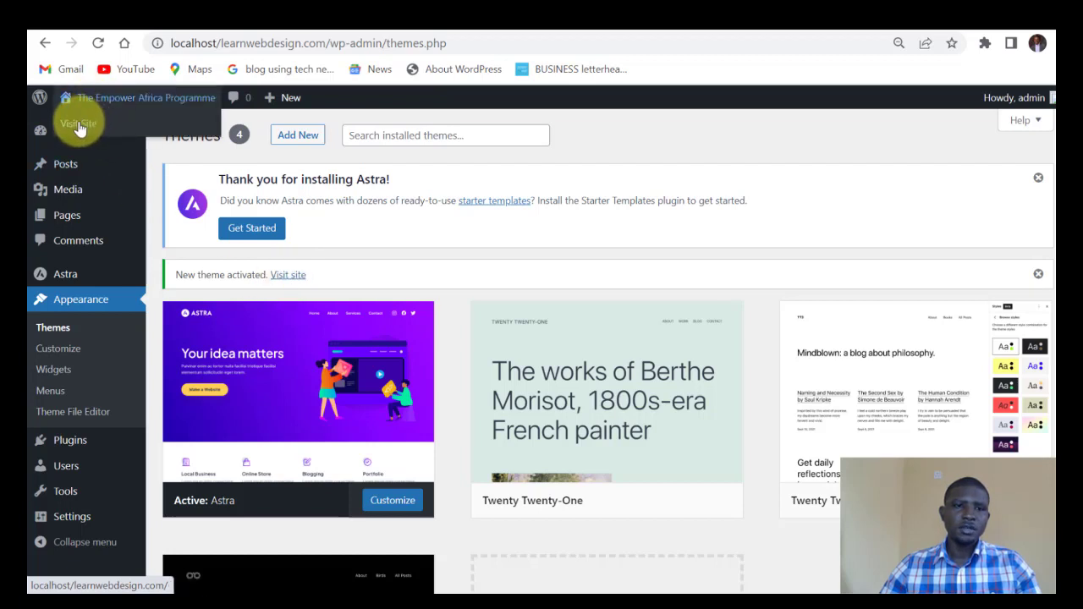
{"action": "right_click", "coordinate": [80, 126]}
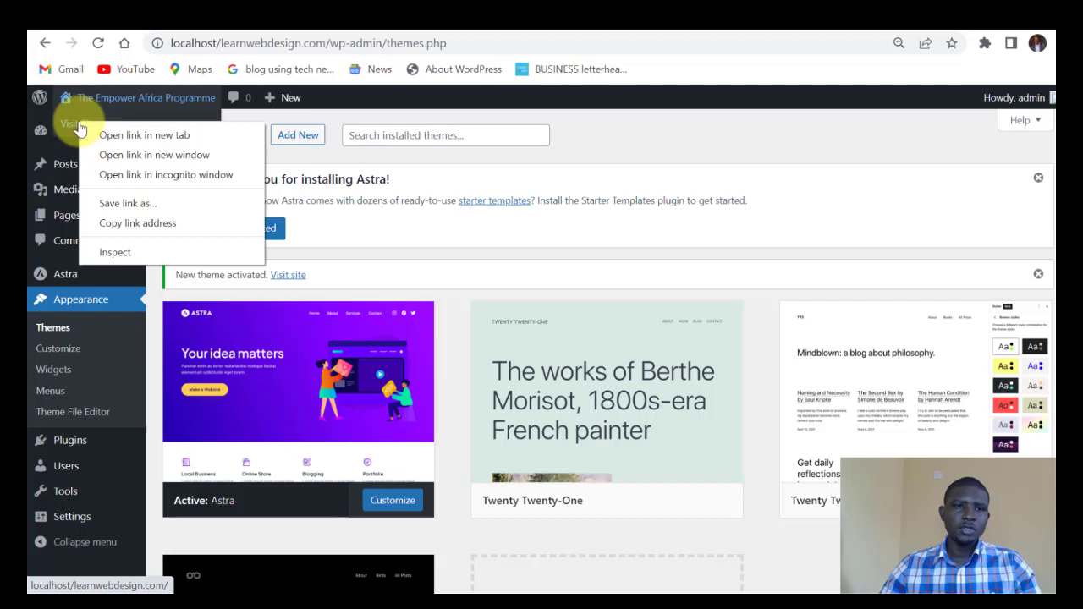
{"action": "left_click", "coordinate": [139, 140]}
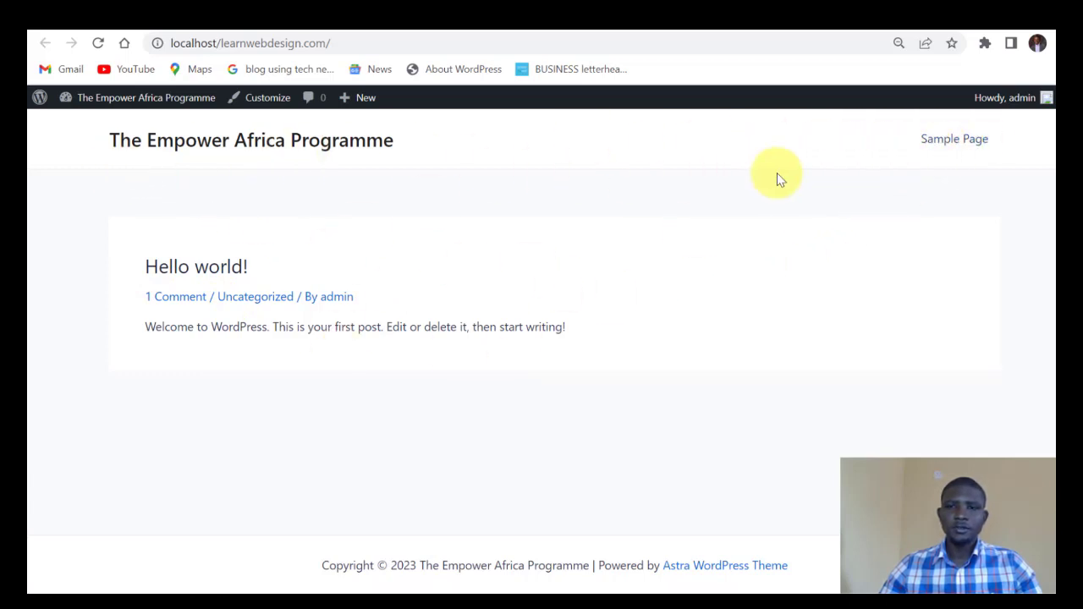
{"action": "left_click", "coordinate": [156, 150]}
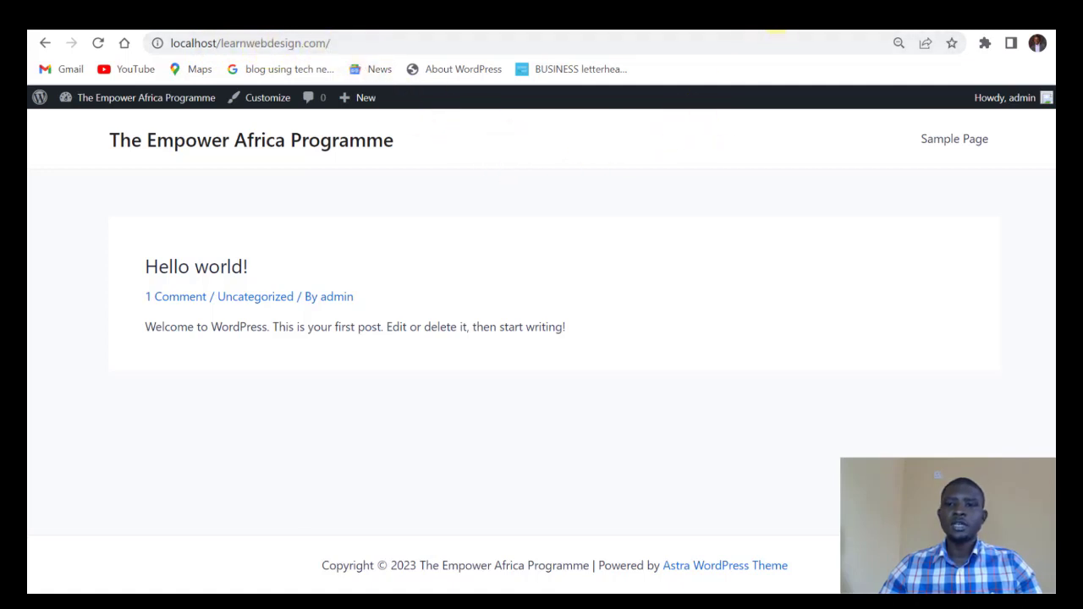
{"action": "left_click", "coordinate": [774, 34]}
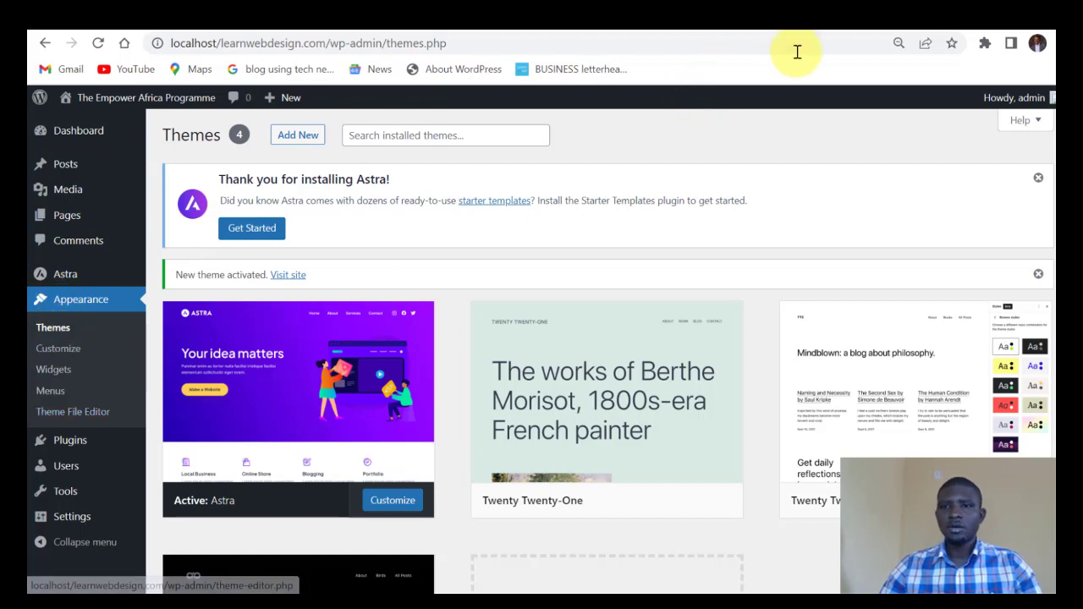
{"action": "left_click", "coordinate": [833, 15]}
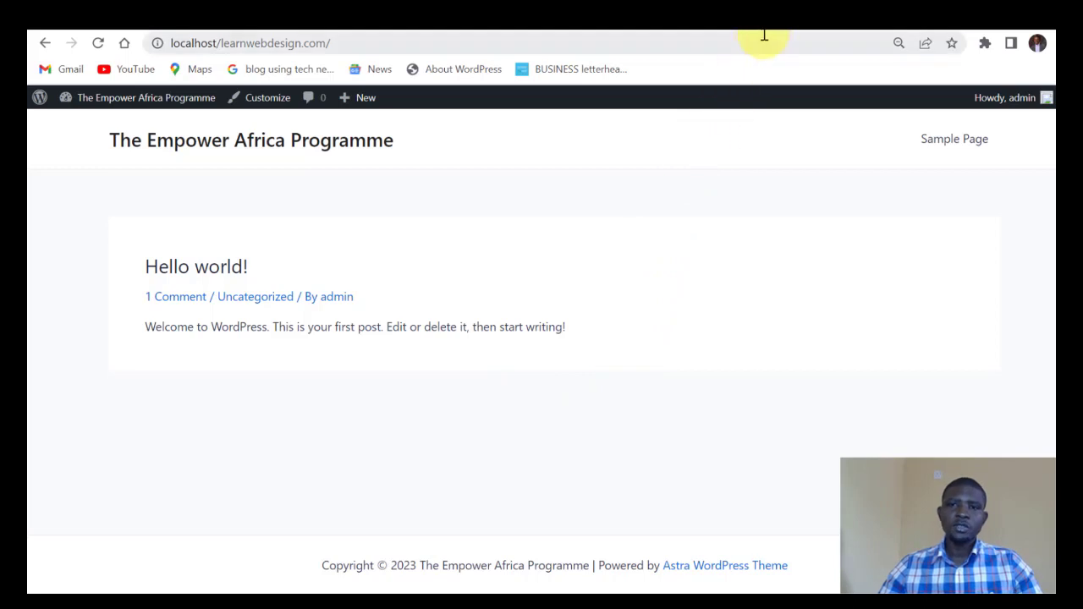
{"action": "mouse_move", "coordinate": [783, 30]}
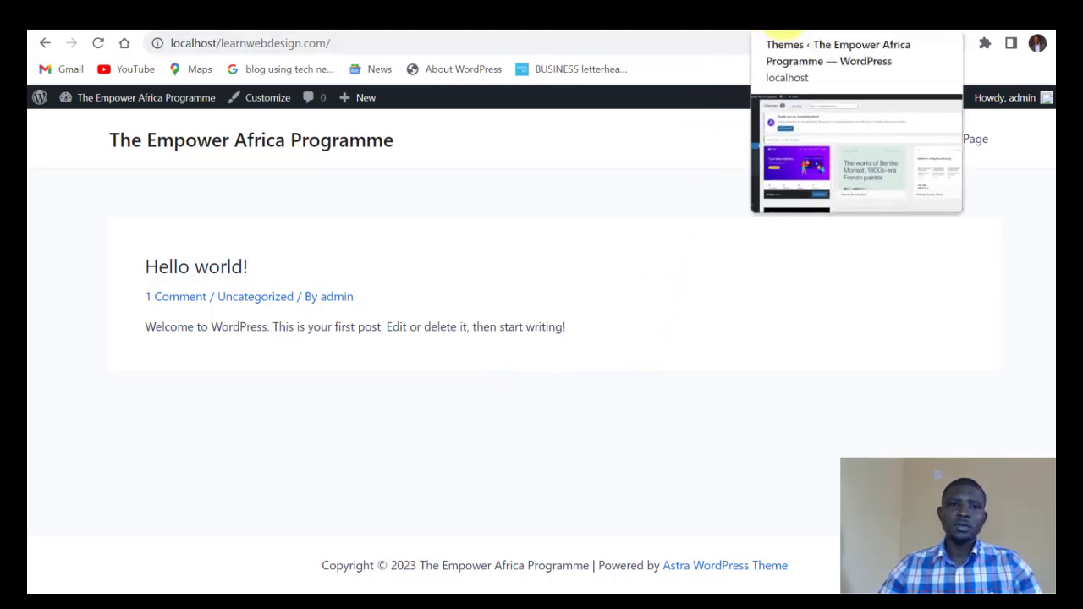
{"action": "left_click", "coordinate": [783, 30]}
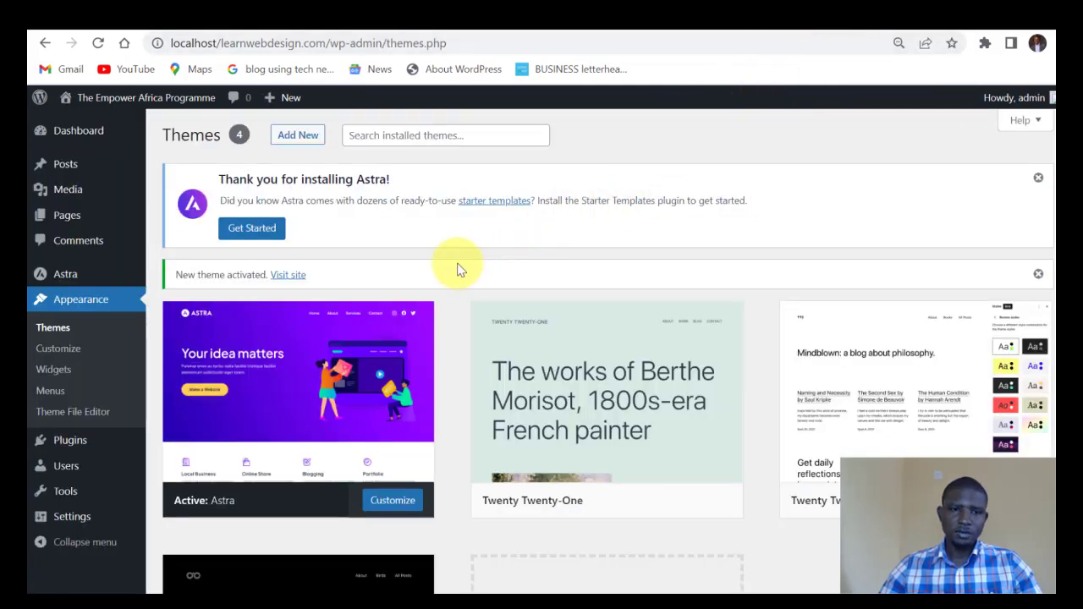
Upload astra-sites.3.1.22.zip through Plugins > Add New > Upload Plugin and install it.
{"action": "mouse_move", "coordinate": [65, 447]}
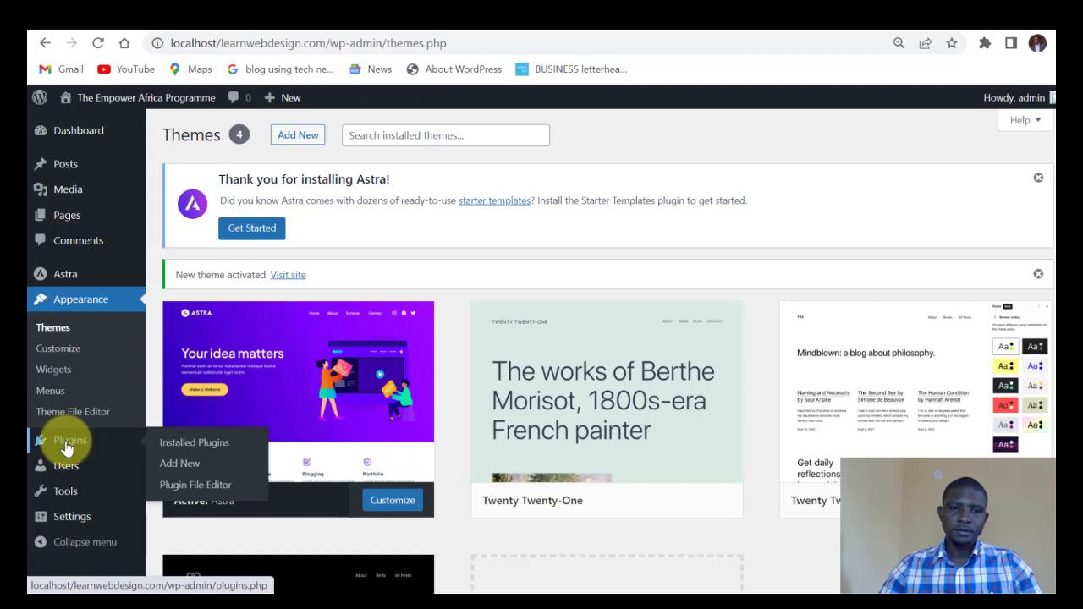
{"action": "left_click", "coordinate": [187, 469]}
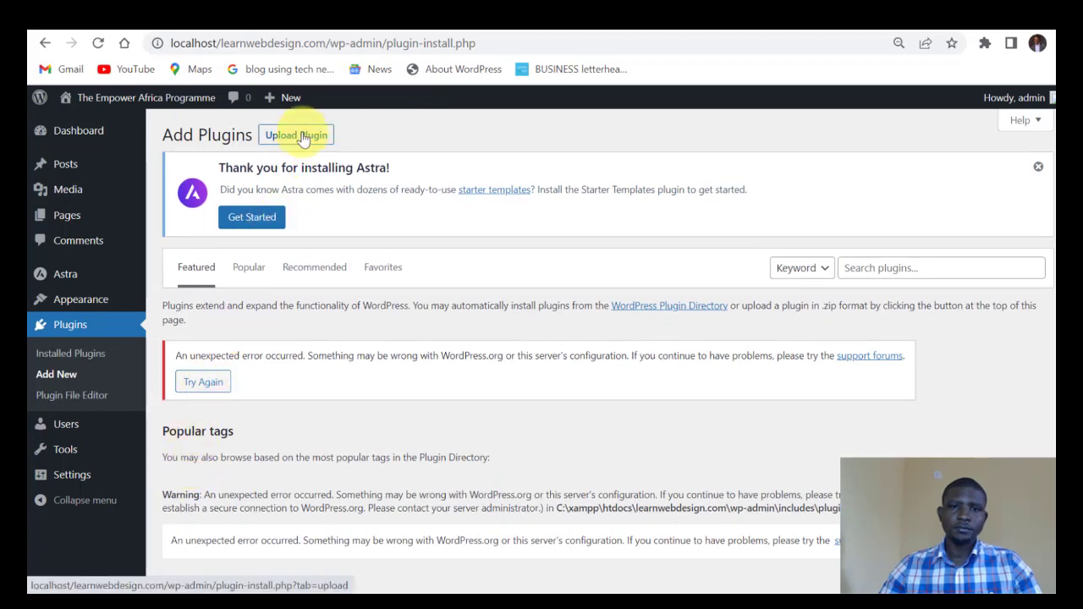
{"action": "left_click", "coordinate": [298, 137]}
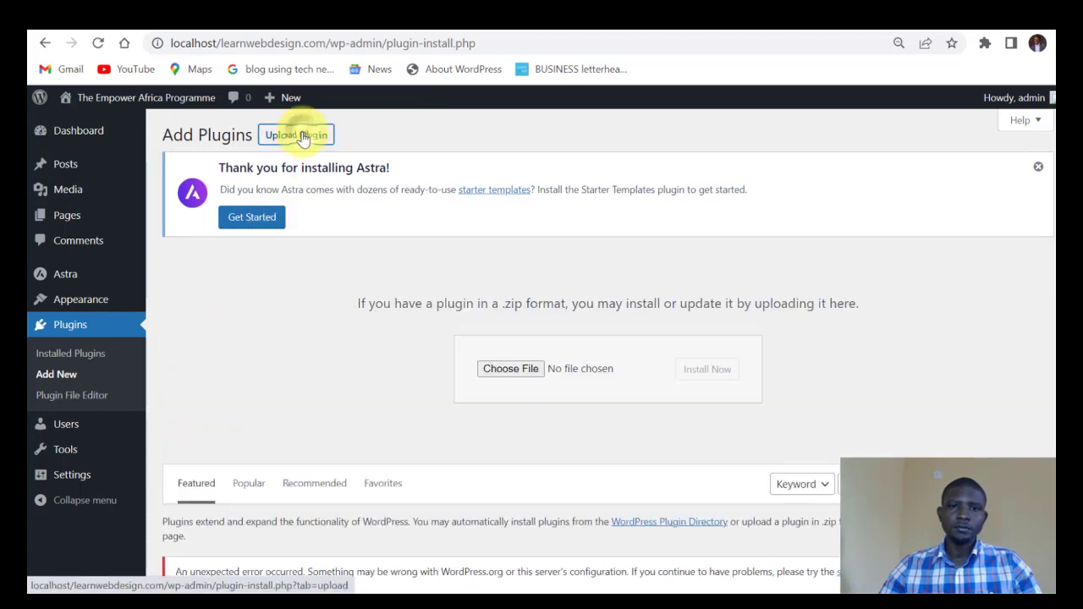
{"action": "left_click", "coordinate": [493, 371]}
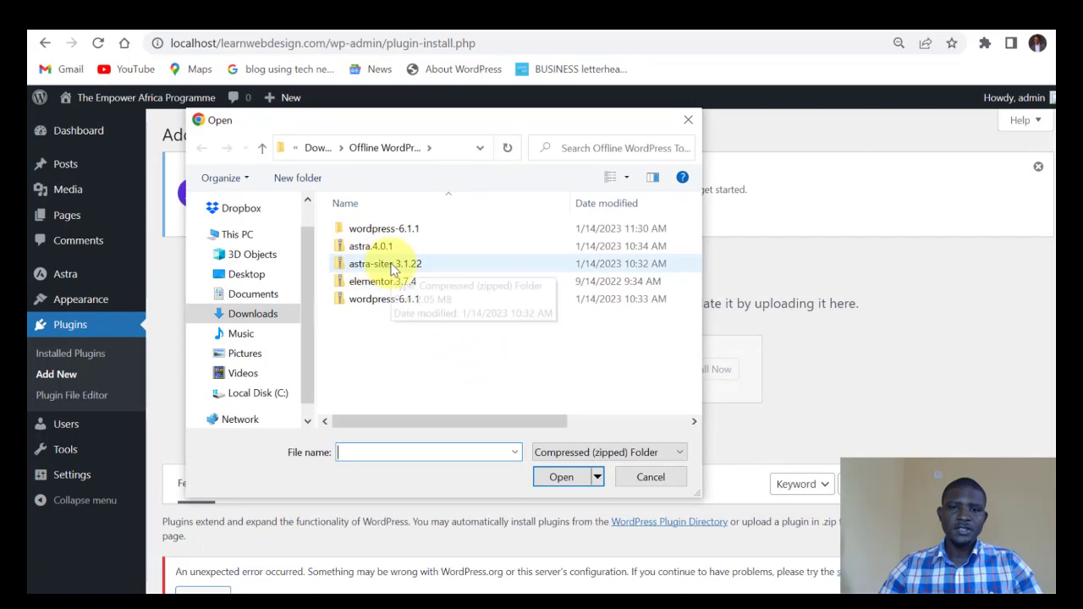
{"action": "left_click", "coordinate": [364, 265]}
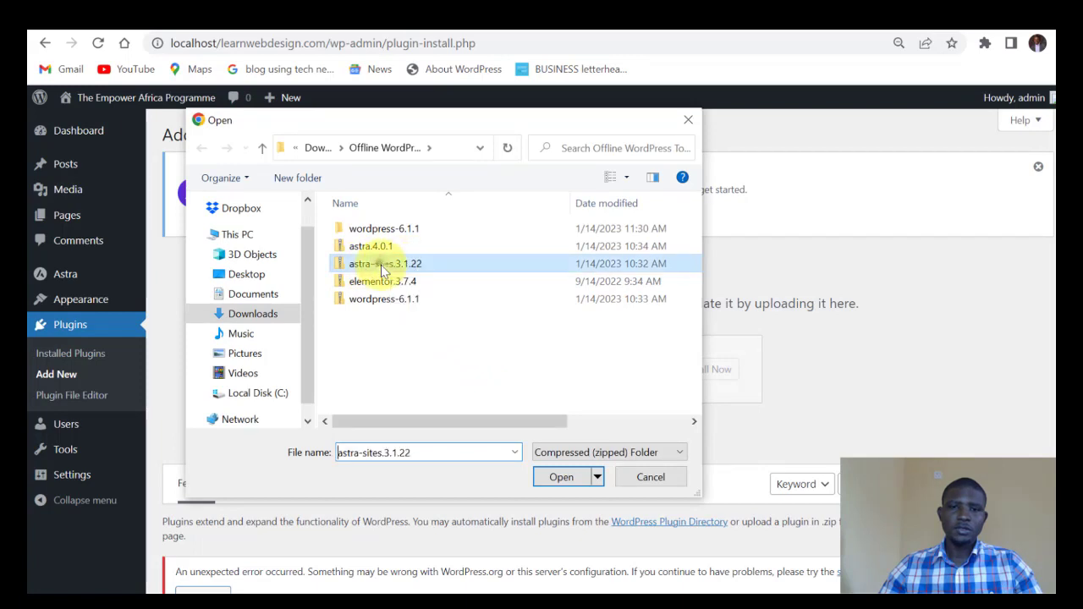
{"action": "left_click", "coordinate": [557, 480]}
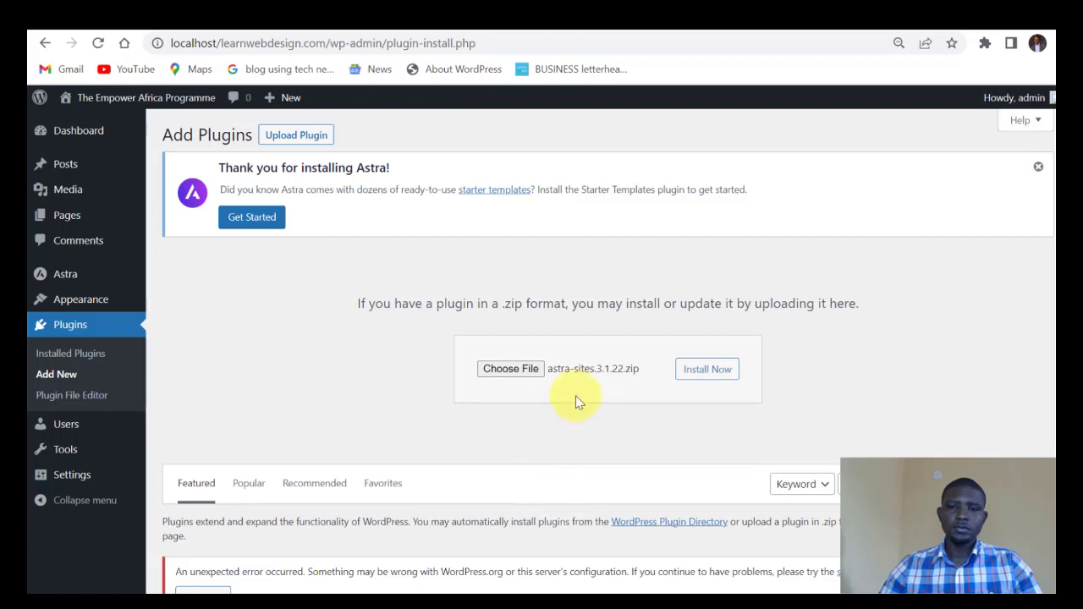
{"action": "left_click", "coordinate": [696, 376]}
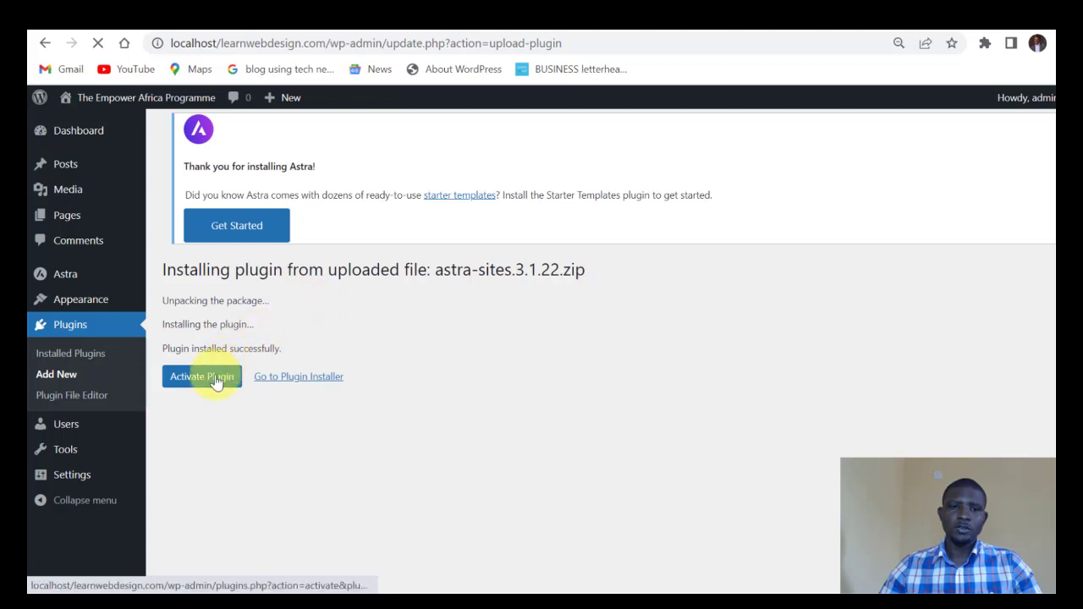
Activate Starter Templates 3.1.22 and open its library from See Library on the Plugins list.
{"action": "left_click", "coordinate": [206, 382]}
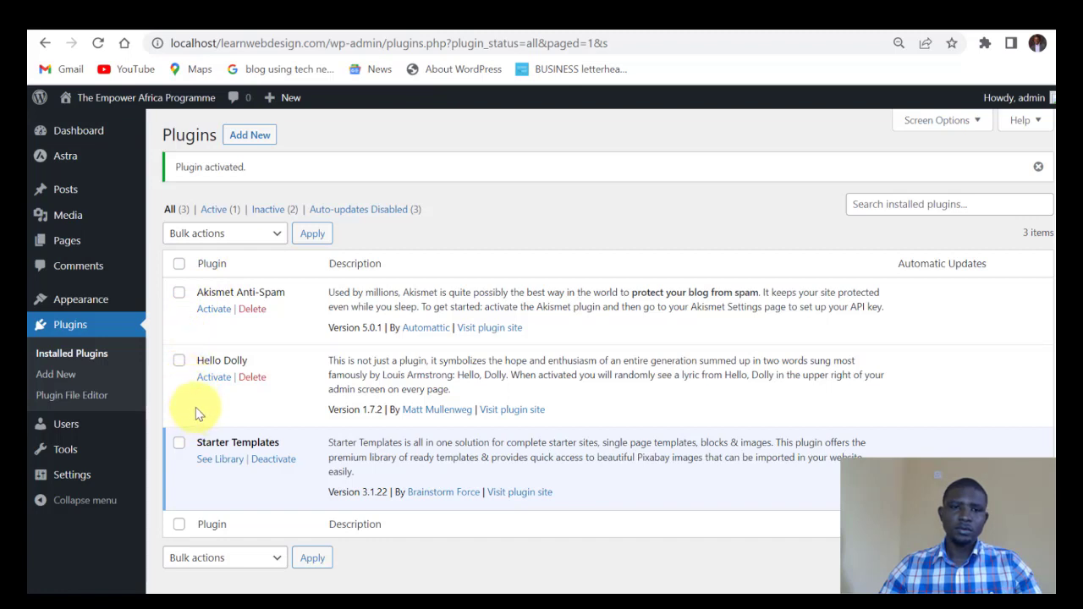
{"action": "scroll", "coordinate": [193, 413], "scroll_direction": "down", "scroll_amount": 1}
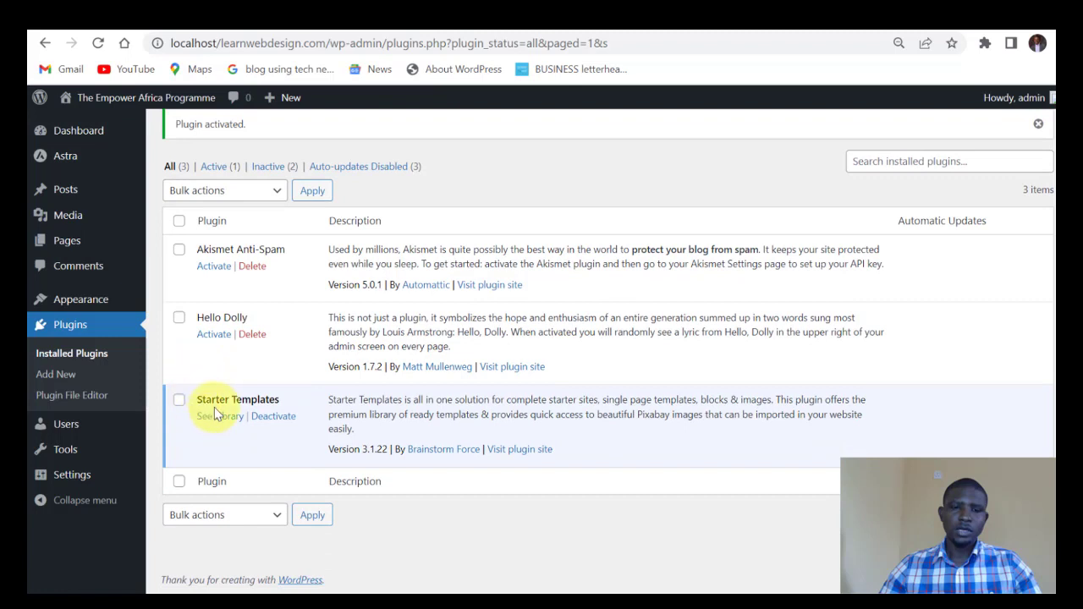
{"action": "left_click_drag", "start_coordinate": [194, 400], "coordinate": [276, 404]}
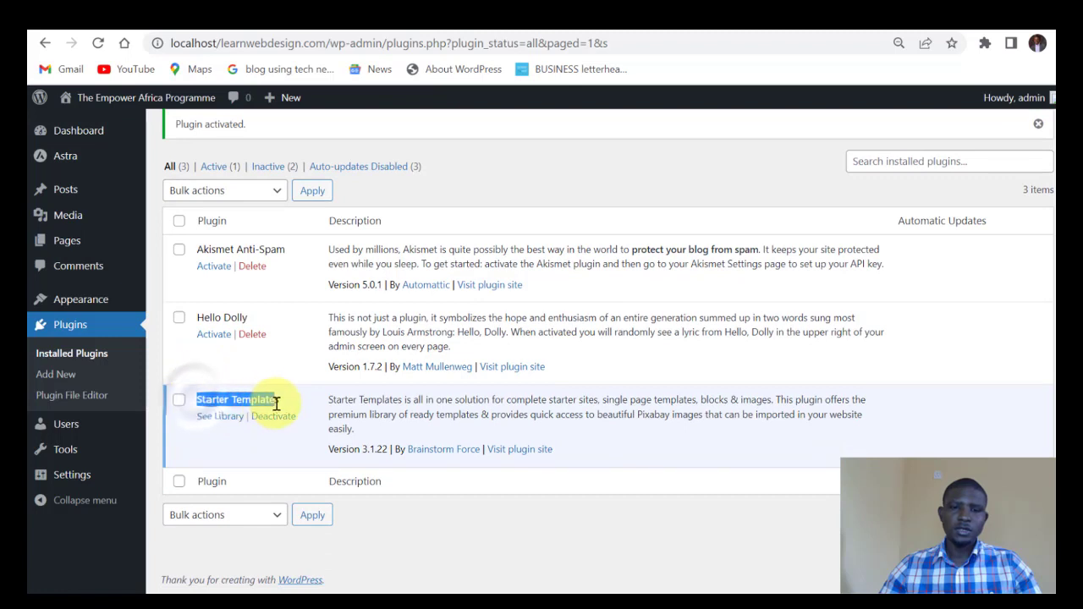
{"action": "left_click", "coordinate": [283, 403]}
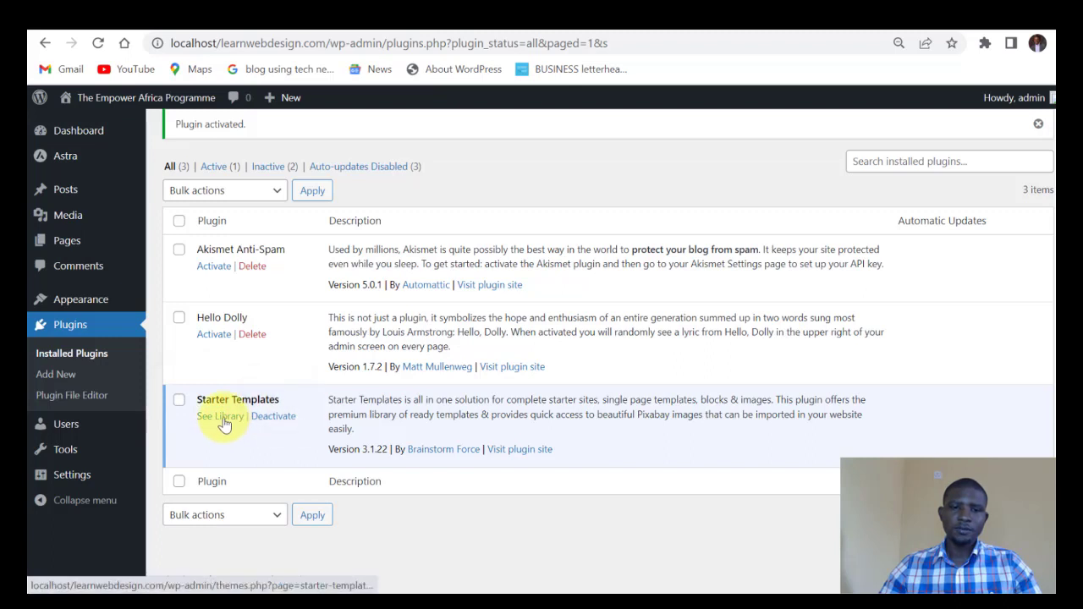
{"action": "left_click", "coordinate": [222, 417]}
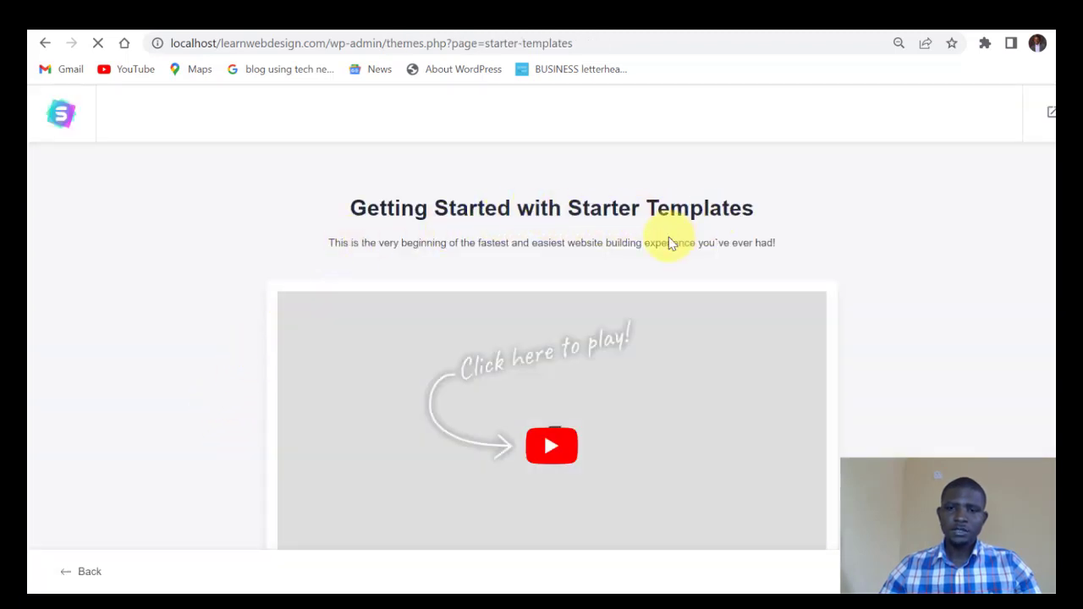
Start Build Your Website Now and choose Elementor as the page builder.
{"action": "scroll", "coordinate": [652, 254], "scroll_direction": "down", "scroll_amount": 2}
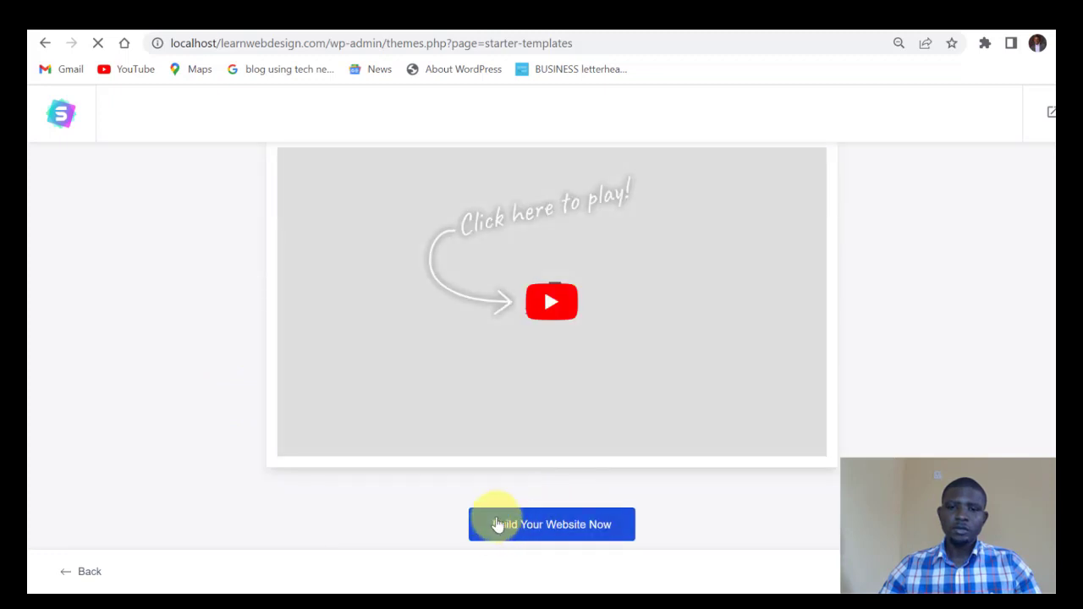
{"action": "left_click", "coordinate": [566, 527]}
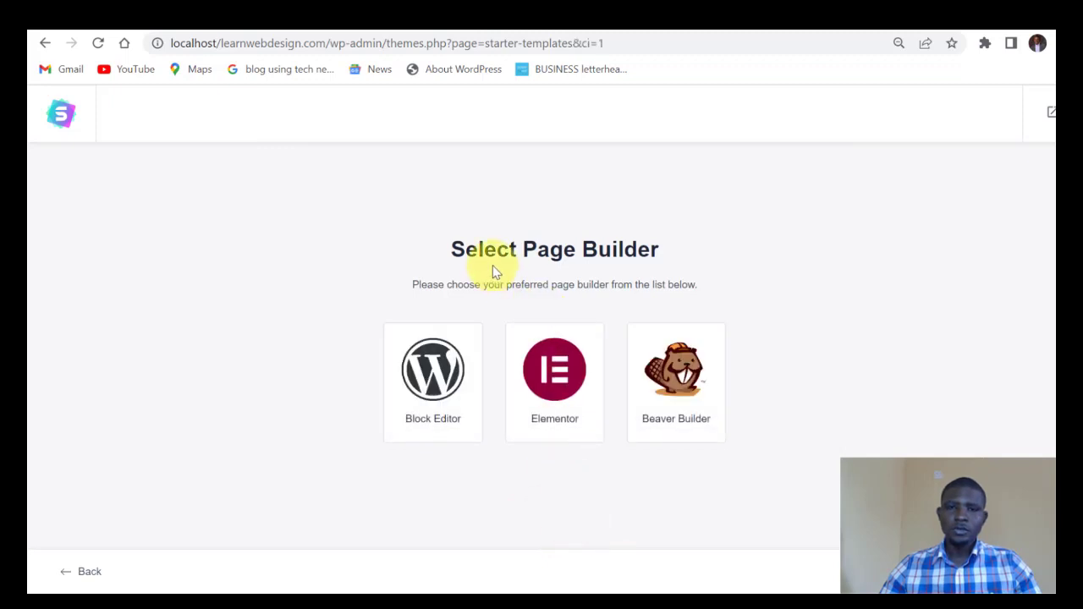
{"action": "left_click", "coordinate": [553, 387]}
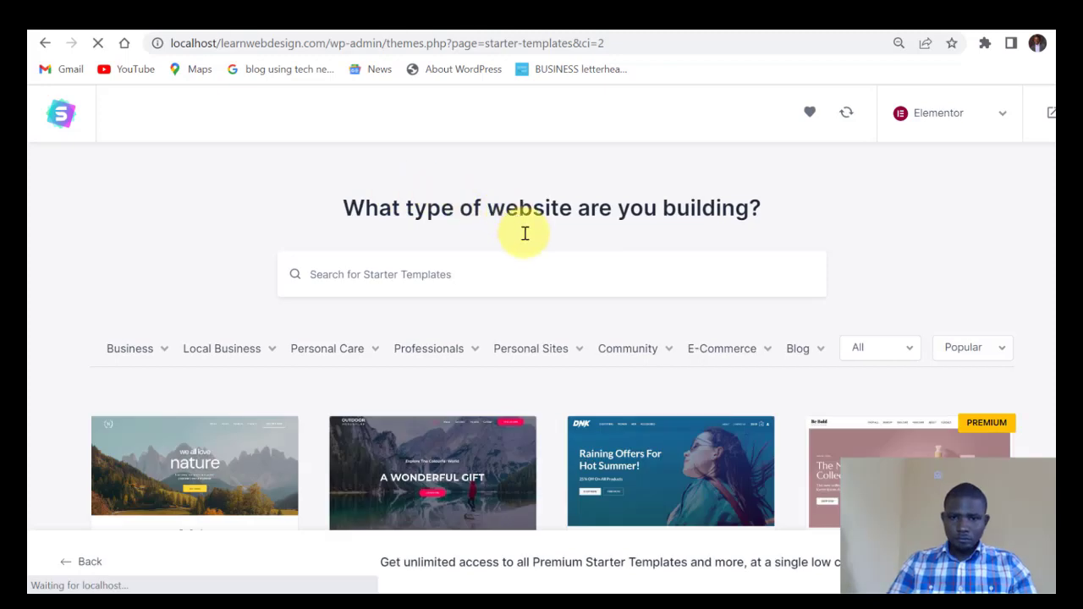
Scroll through the Elementor template grid, past Love Nature, Outdoor Adventure and Brandstore.
{"action": "scroll", "coordinate": [528, 235], "scroll_direction": "down", "scroll_amount": 2}
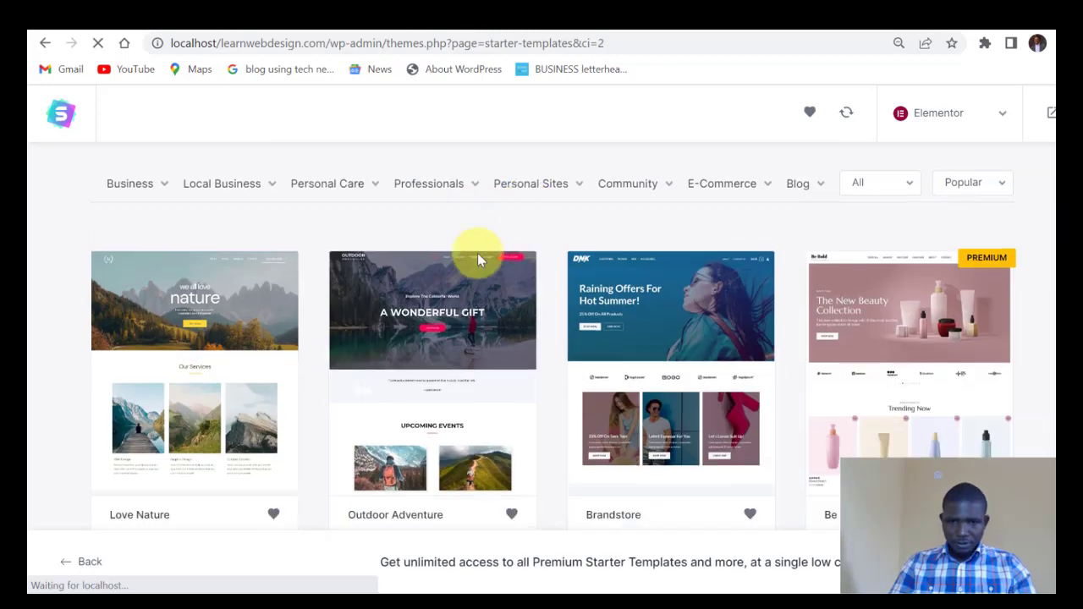
{"action": "scroll", "coordinate": [366, 335], "scroll_direction": "down", "scroll_amount": 1}
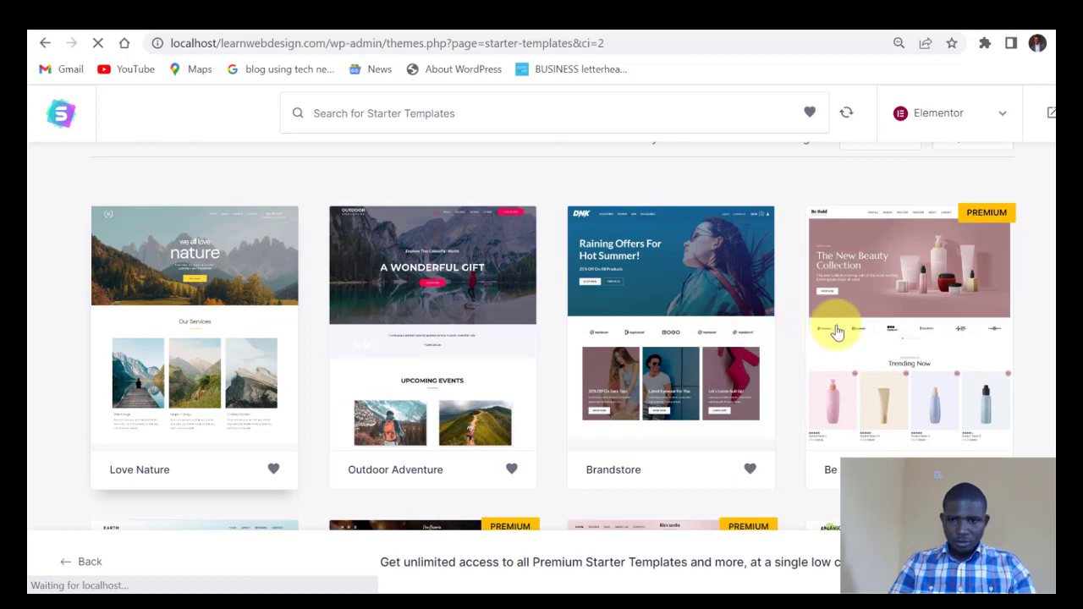
{"action": "scroll", "coordinate": [921, 346], "scroll_direction": "down", "scroll_amount": 3}
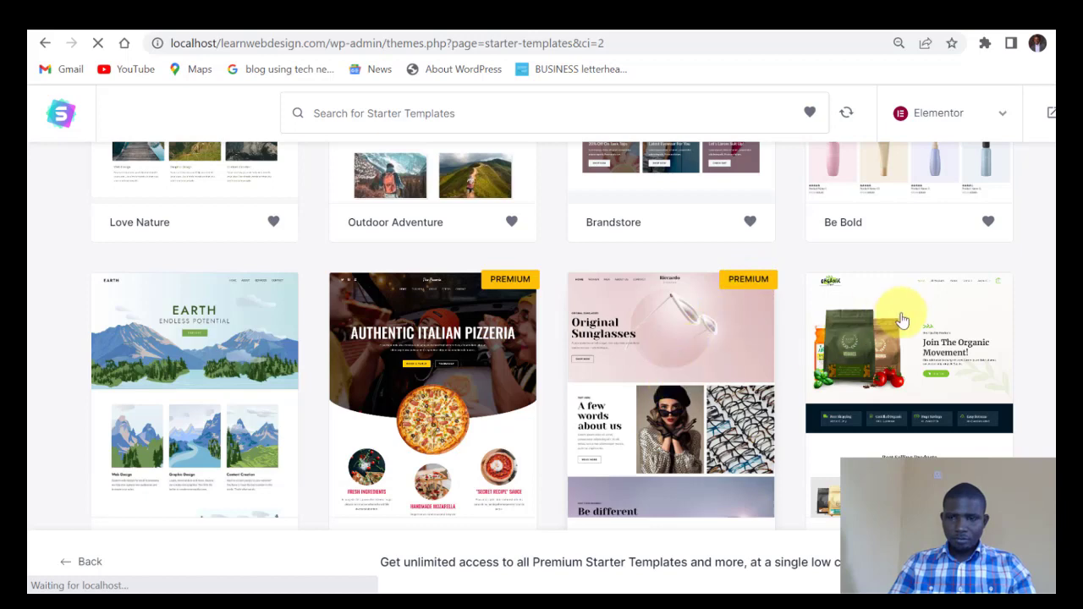
{"action": "scroll", "coordinate": [960, 305], "scroll_direction": "down", "scroll_amount": 1}
{"action": "scroll", "coordinate": [961, 305], "scroll_direction": "down", "scroll_amount": 3}
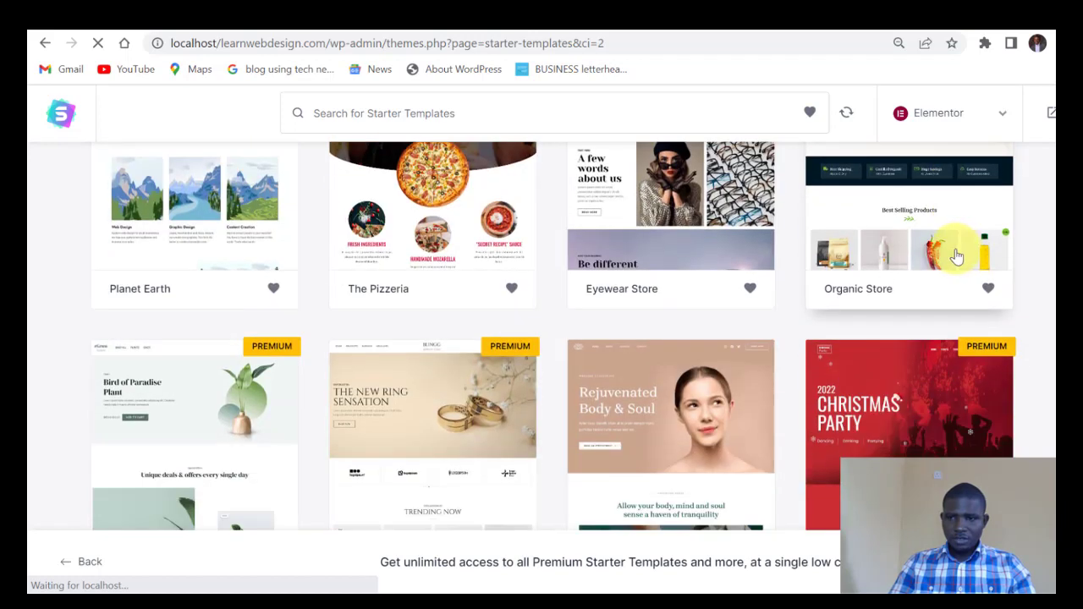
{"action": "scroll", "coordinate": [948, 258], "scroll_direction": "up", "scroll_amount": 5}
{"action": "scroll", "coordinate": [898, 364], "scroll_direction": "down", "scroll_amount": 3}
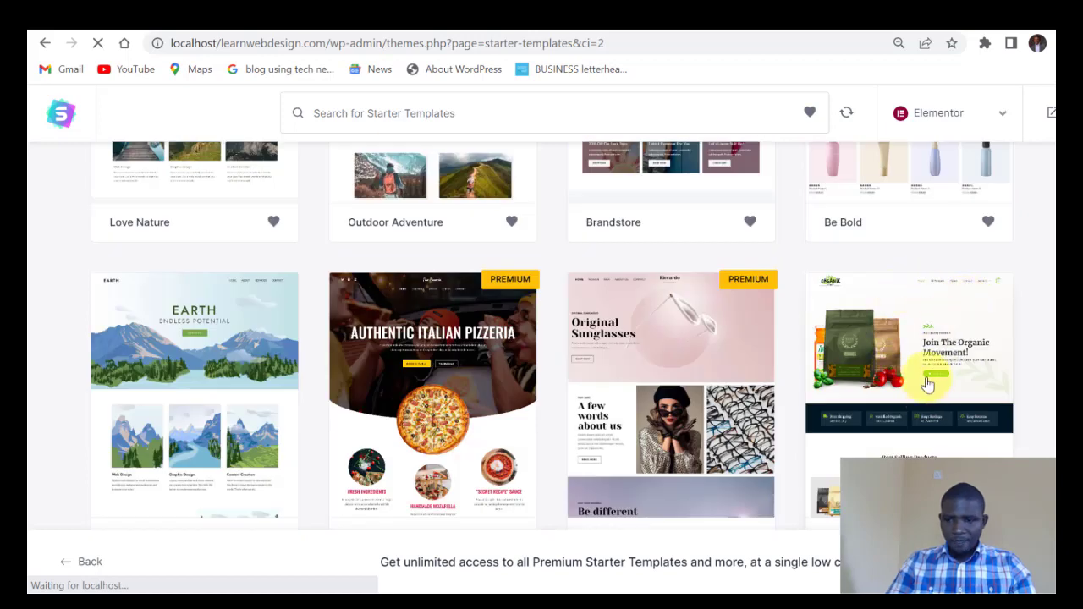
{"action": "scroll", "coordinate": [904, 332], "scroll_direction": "down", "scroll_amount": 1}
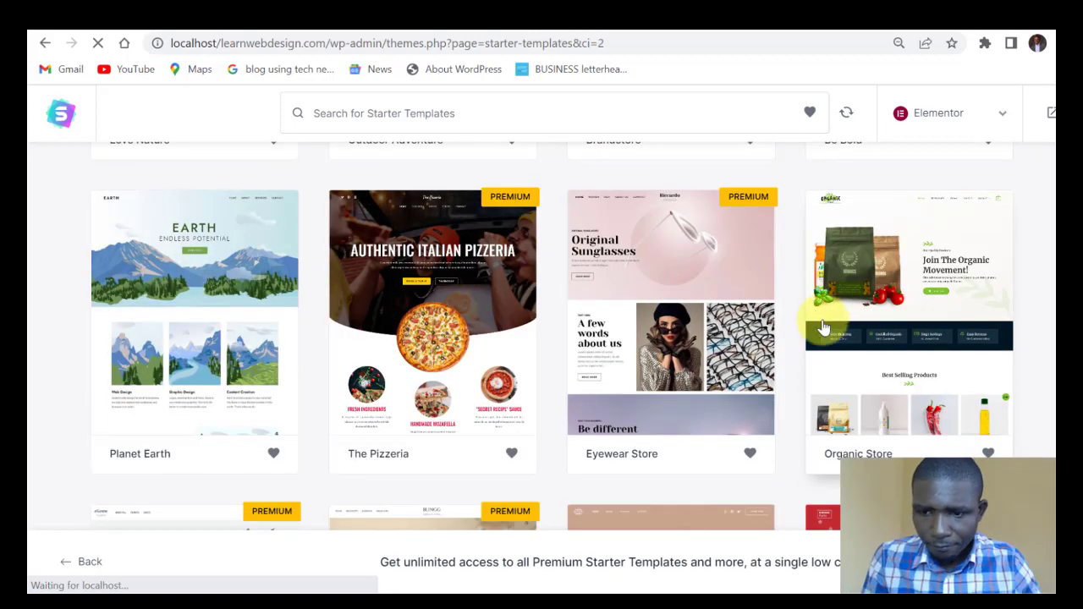
{"action": "scroll", "coordinate": [212, 288], "scroll_direction": "down", "scroll_amount": 4}
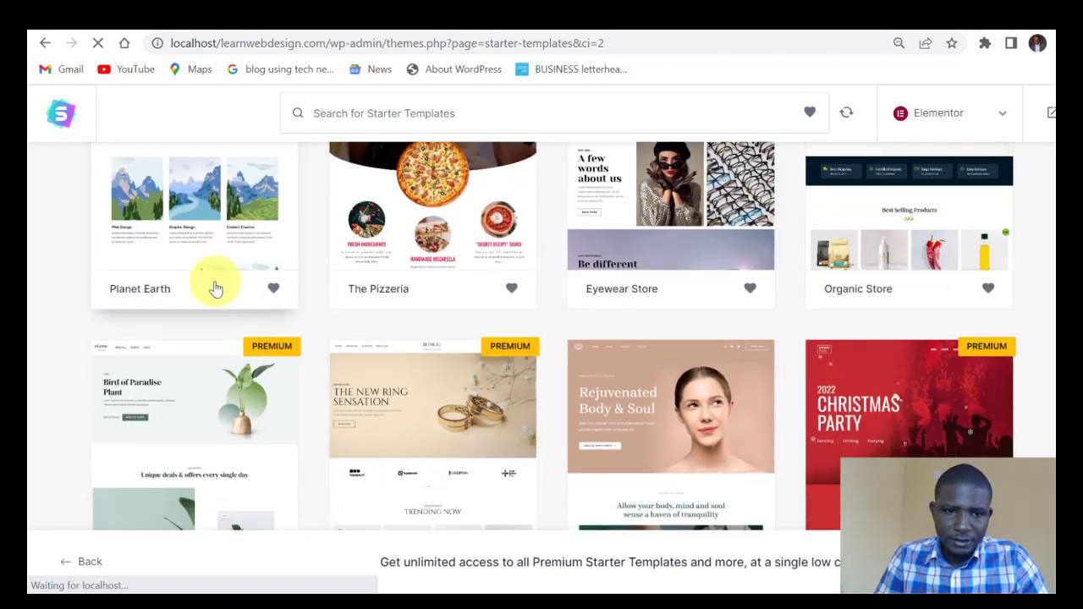
{"action": "scroll", "coordinate": [201, 300], "scroll_direction": "down", "scroll_amount": 1}
{"action": "scroll", "coordinate": [197, 303], "scroll_direction": "up", "scroll_amount": 10}
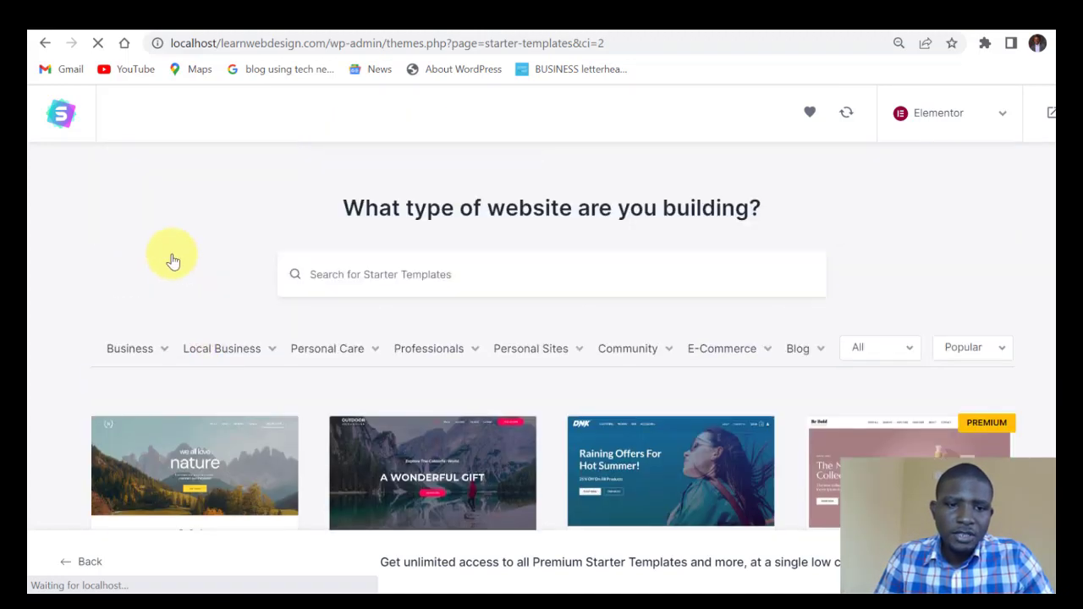
{"action": "scroll", "coordinate": [157, 328], "scroll_direction": "down", "scroll_amount": 1}
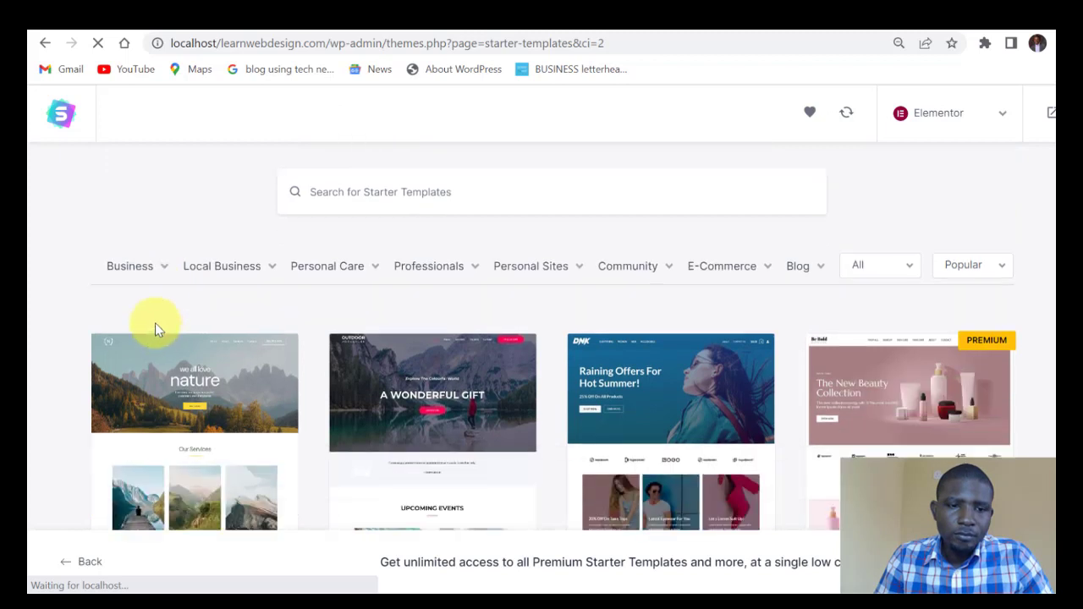
Browse the Business, Local Business, Personal Care and Professionals filters, then the Blog dropdown.
{"action": "left_click", "coordinate": [165, 269]}
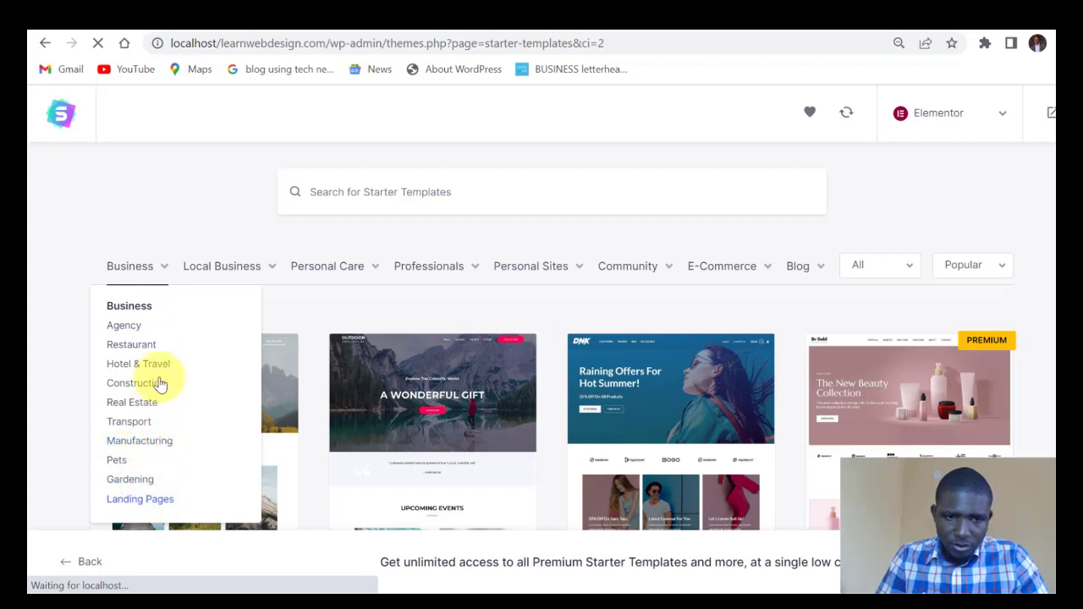
{"action": "mouse_move", "coordinate": [274, 272]}
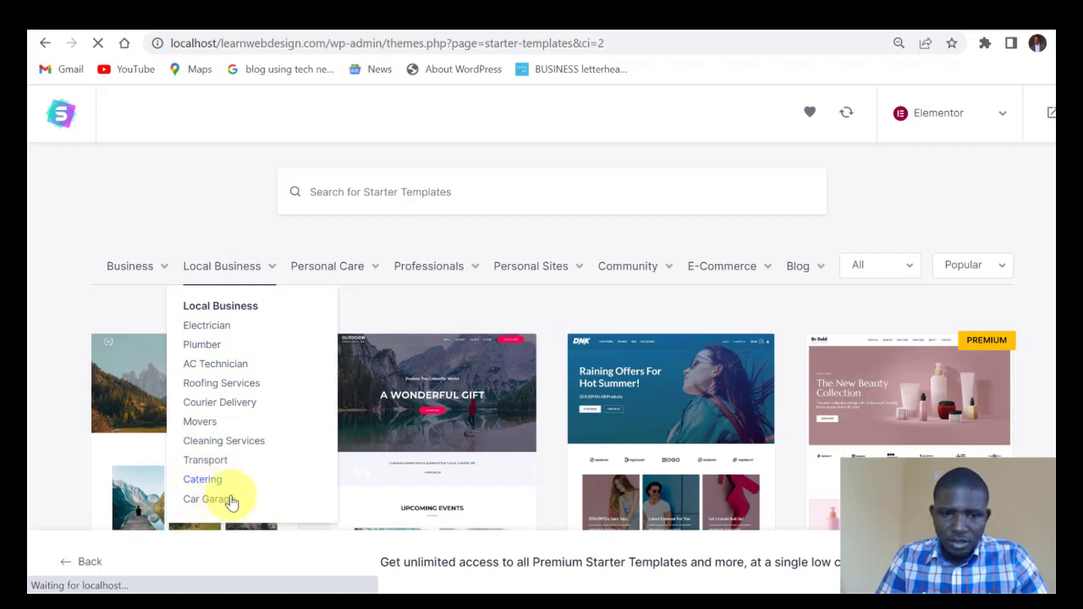
{"action": "left_click", "coordinate": [376, 269]}
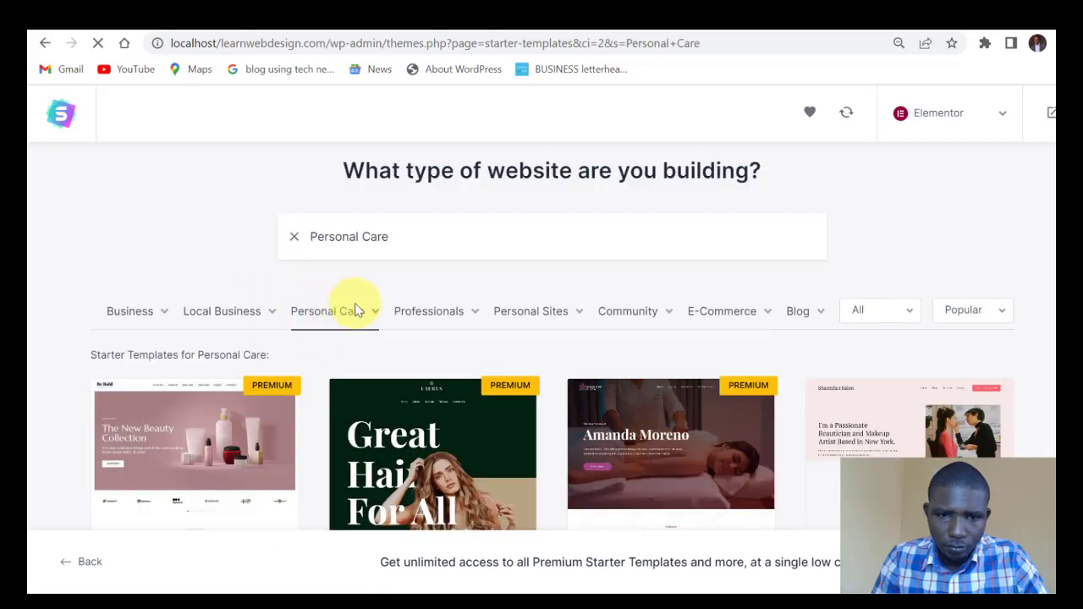
{"action": "mouse_move", "coordinate": [377, 315]}
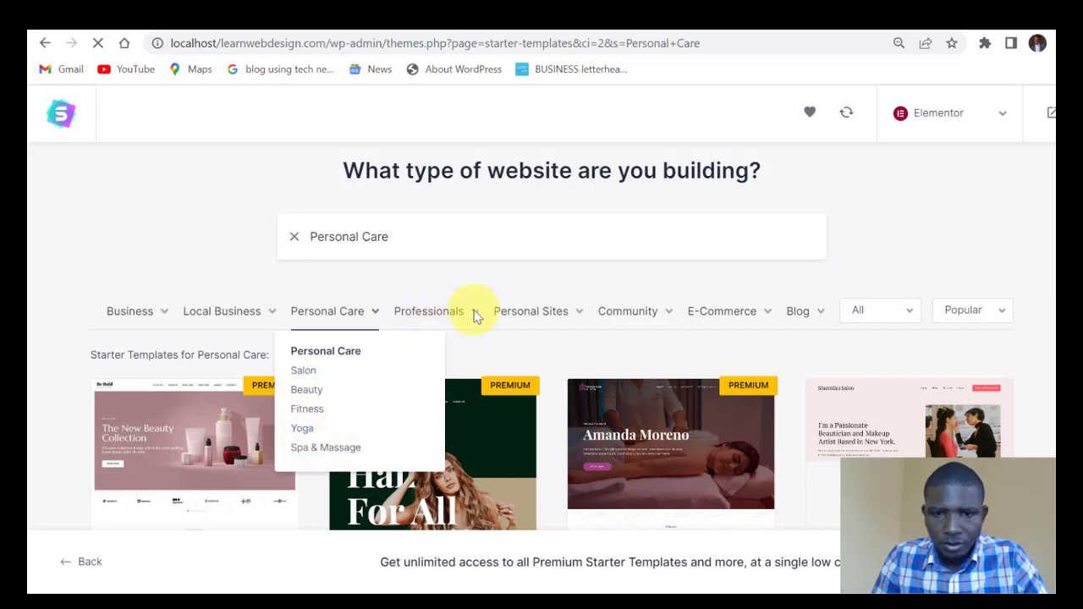
{"action": "mouse_move", "coordinate": [475, 315]}
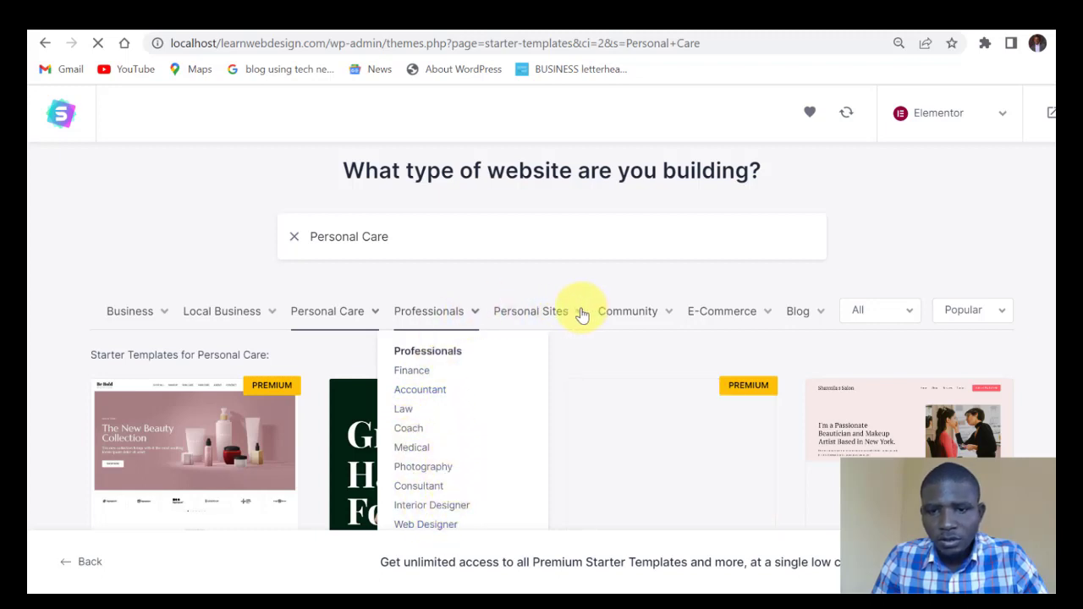
{"action": "mouse_move", "coordinate": [584, 315]}
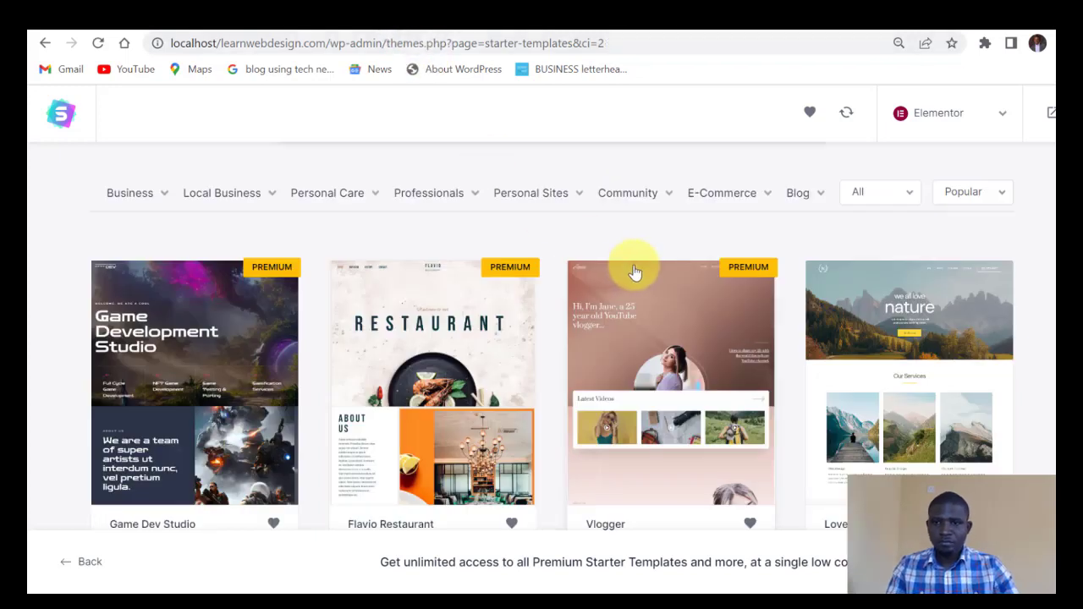
{"action": "mouse_move", "coordinate": [815, 210]}
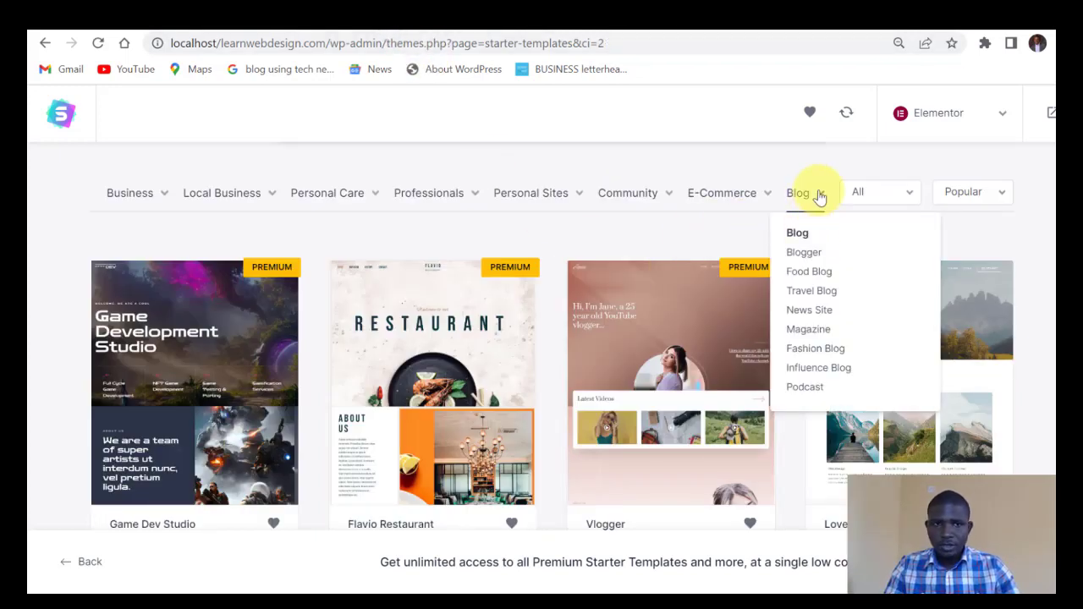
Filter templates to Blogger and select the Child Care Blog template.
{"action": "left_click", "coordinate": [805, 254]}
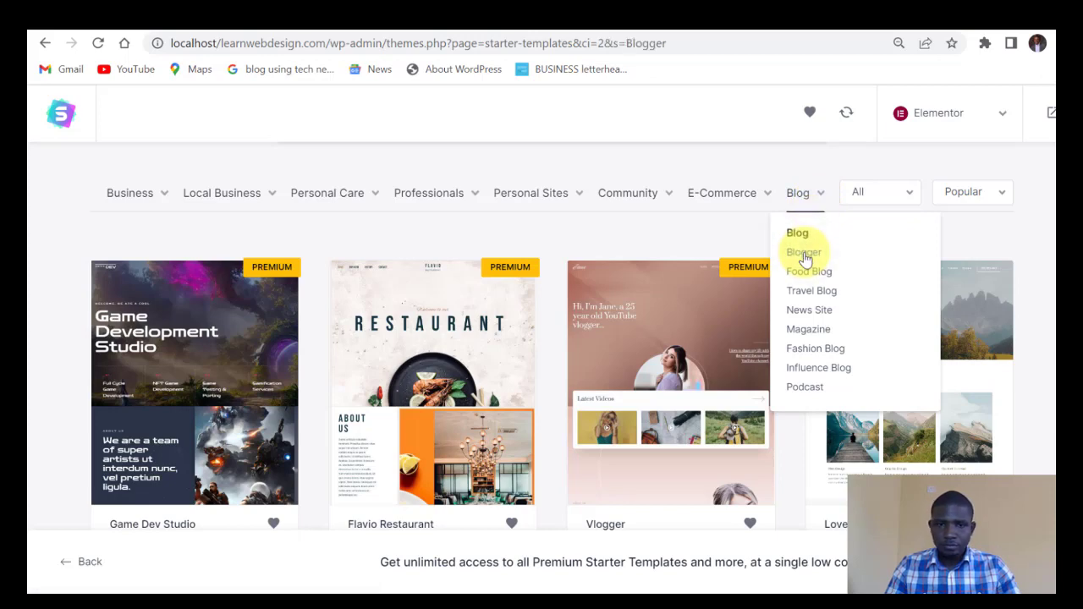
{"action": "scroll", "coordinate": [805, 254], "scroll_direction": "up", "scroll_amount": 2}
{"action": "scroll", "coordinate": [802, 254], "scroll_direction": "down", "scroll_amount": 6}
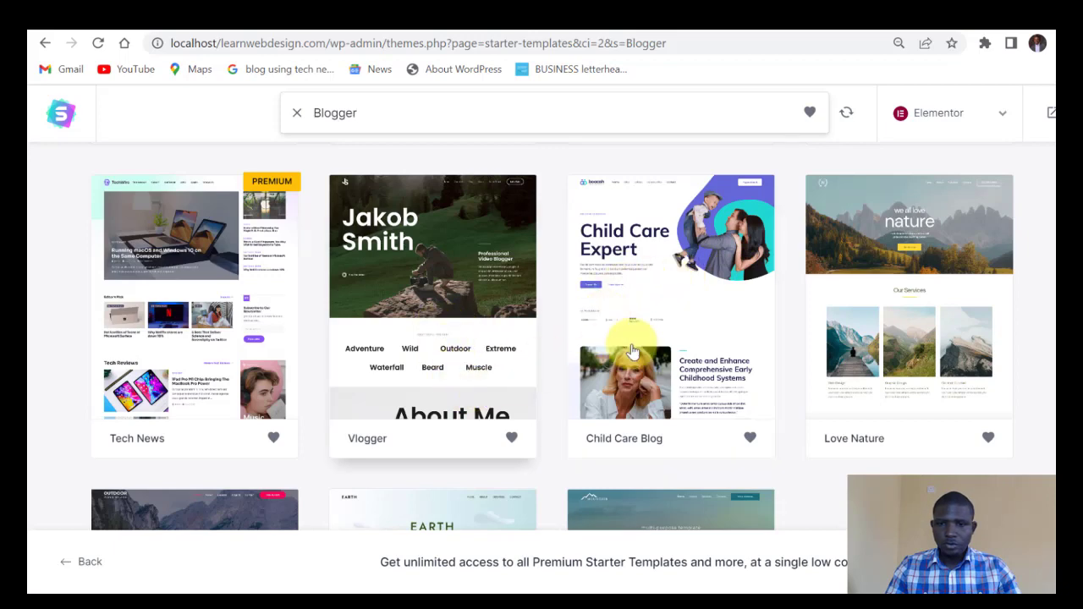
{"action": "scroll", "coordinate": [761, 372], "scroll_direction": "down", "scroll_amount": 2}
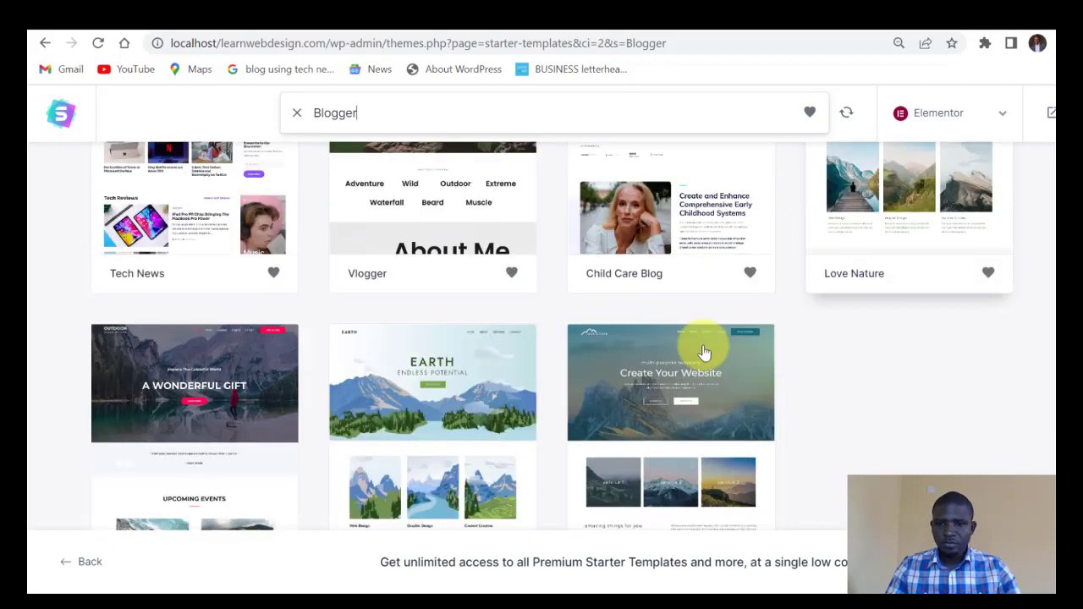
{"action": "scroll", "coordinate": [567, 408], "scroll_direction": "up", "scroll_amount": 2}
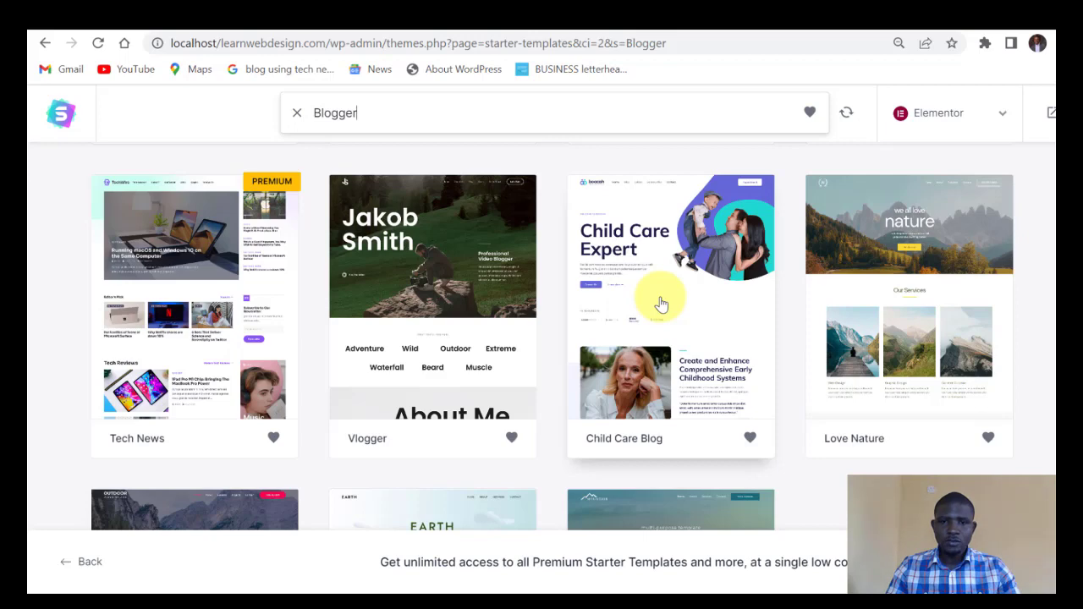
{"action": "left_click", "coordinate": [662, 303]}
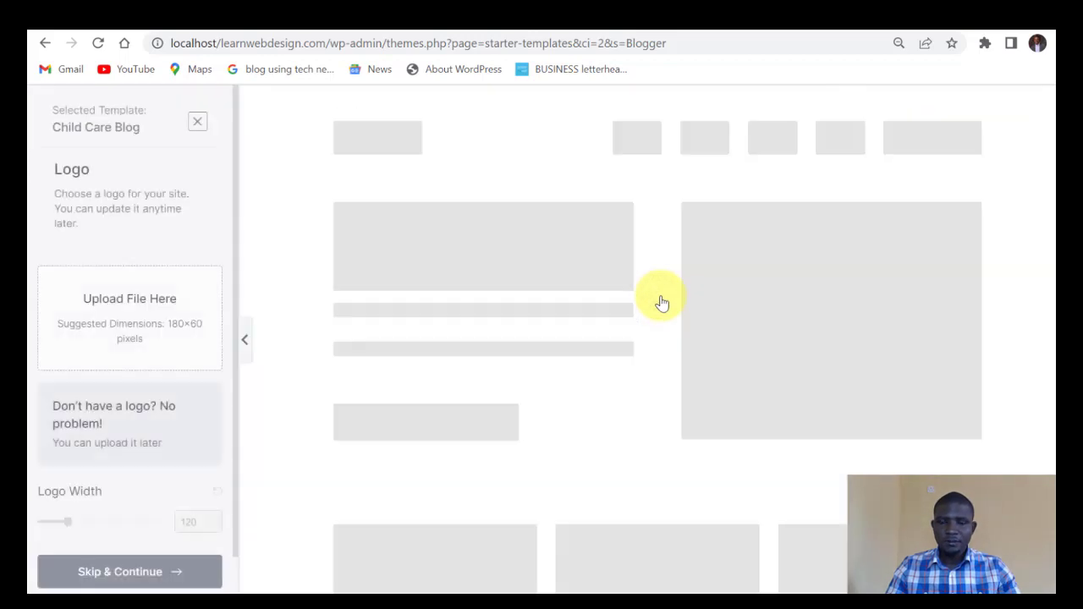
Skip the logo, pick the purple colour palette, and continue with the default fonts.
{"action": "scroll", "coordinate": [164, 398], "scroll_direction": "down", "scroll_amount": 1}
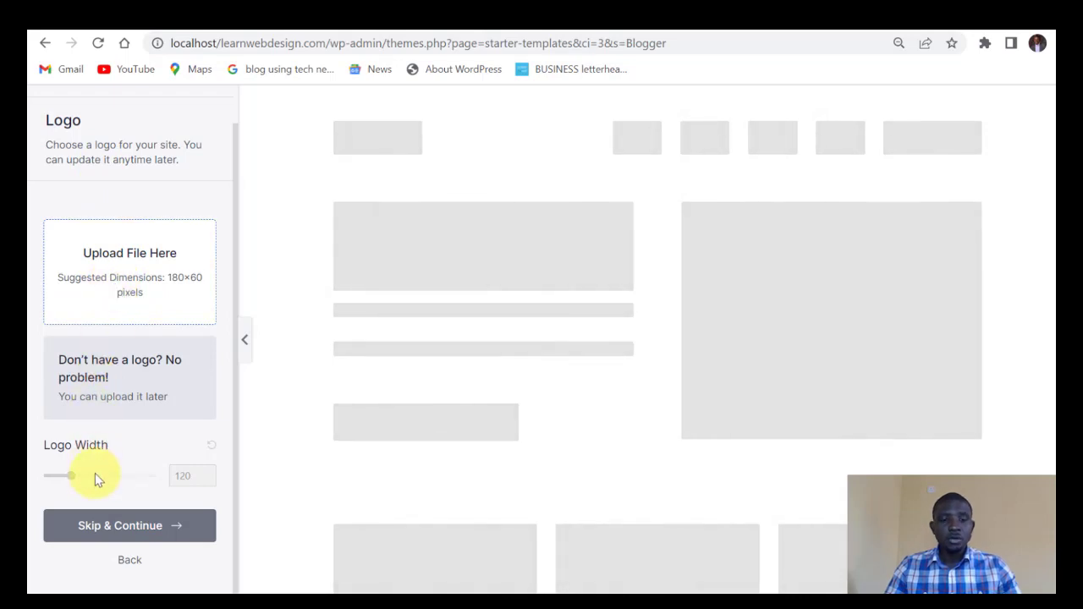
{"action": "left_click", "coordinate": [120, 522]}
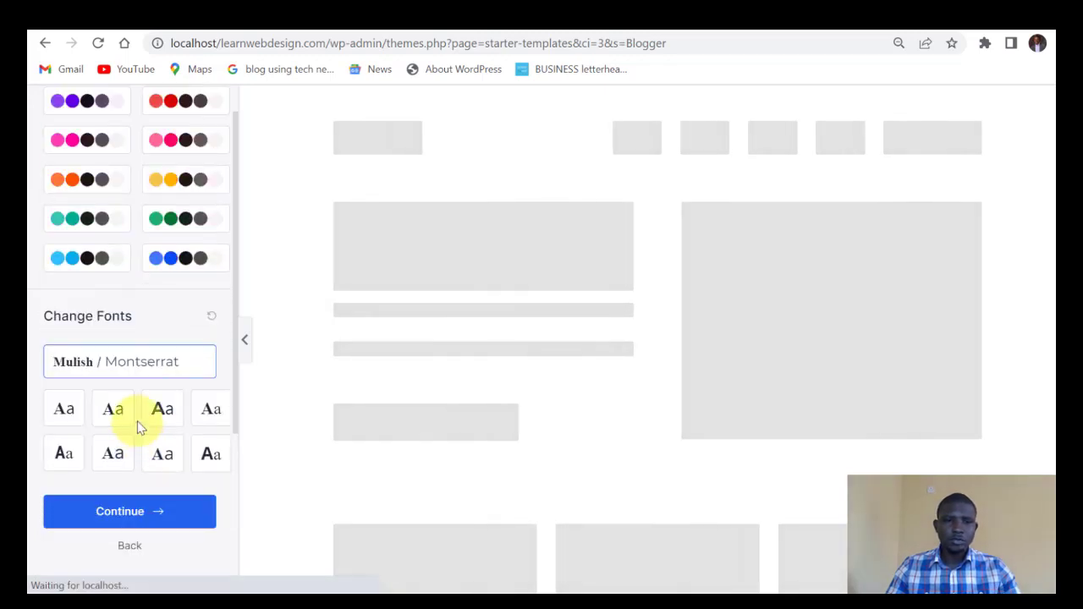
{"action": "scroll", "coordinate": [141, 380], "scroll_direction": "up", "scroll_amount": 3}
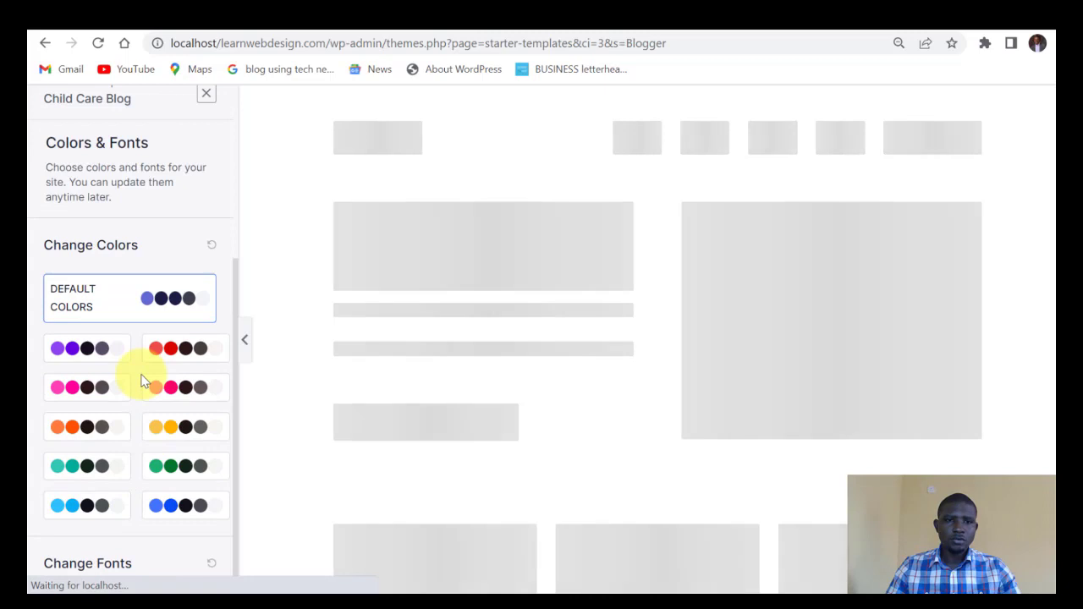
{"action": "left_click", "coordinate": [89, 359]}
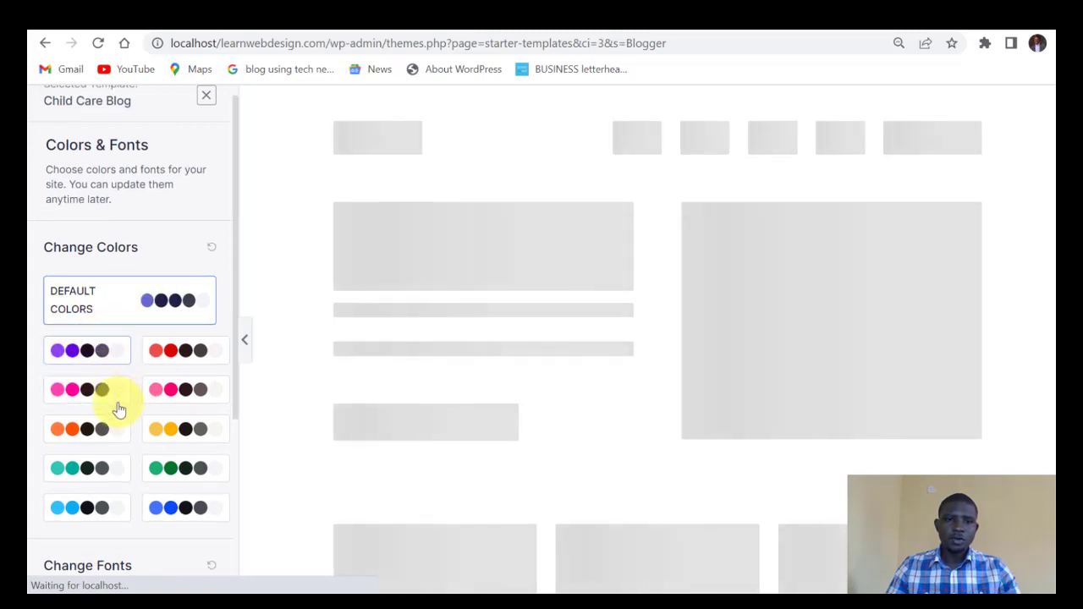
{"action": "scroll", "coordinate": [104, 443], "scroll_direction": "down", "scroll_amount": 3}
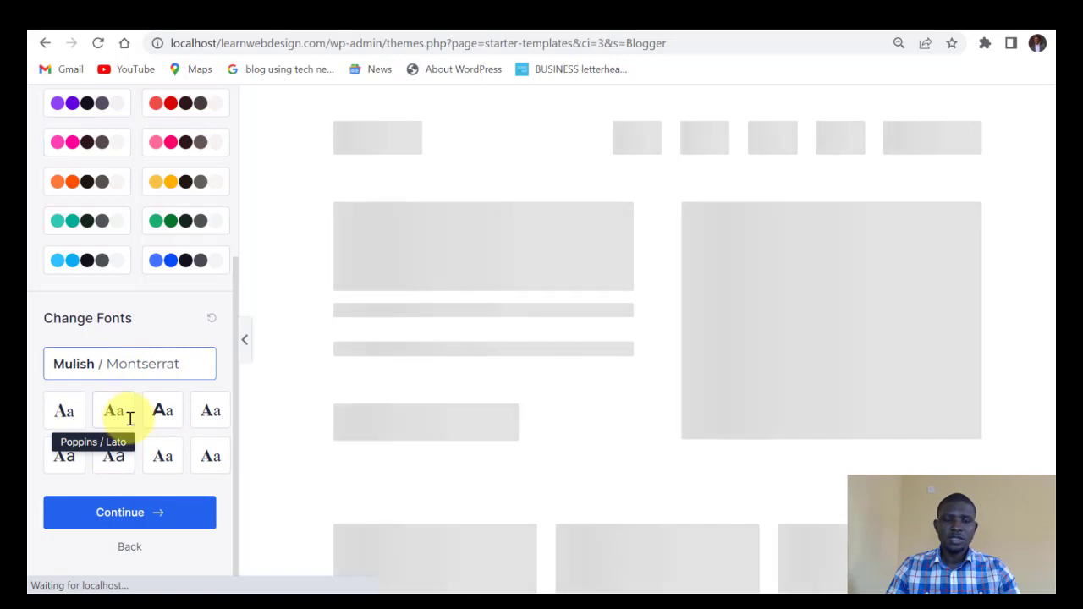
{"action": "left_click", "coordinate": [135, 525]}
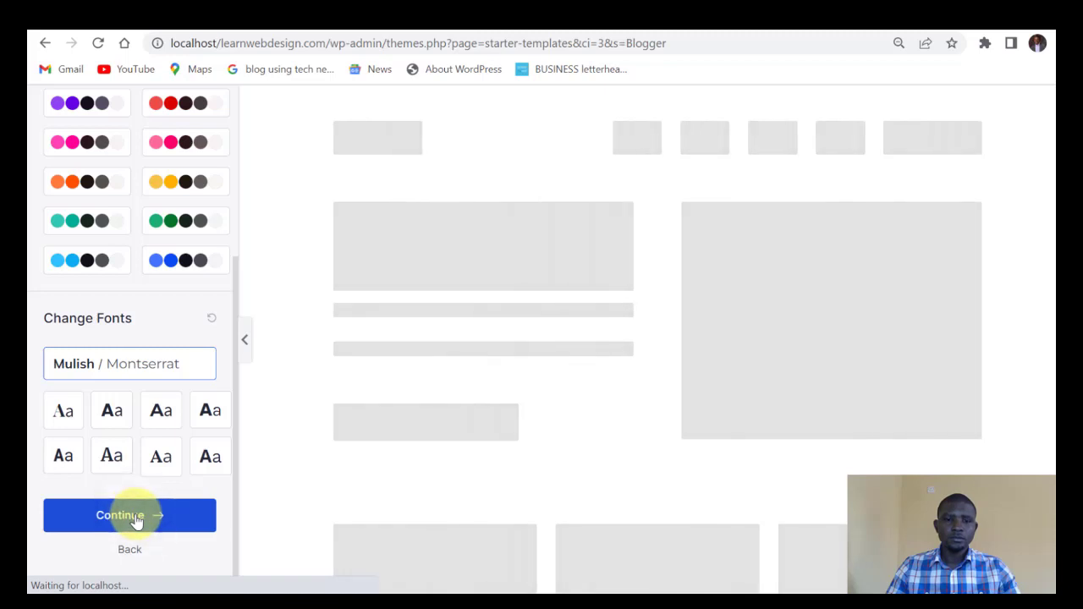
{"action": "scroll", "coordinate": [436, 203], "scroll_direction": "down", "scroll_amount": 2}
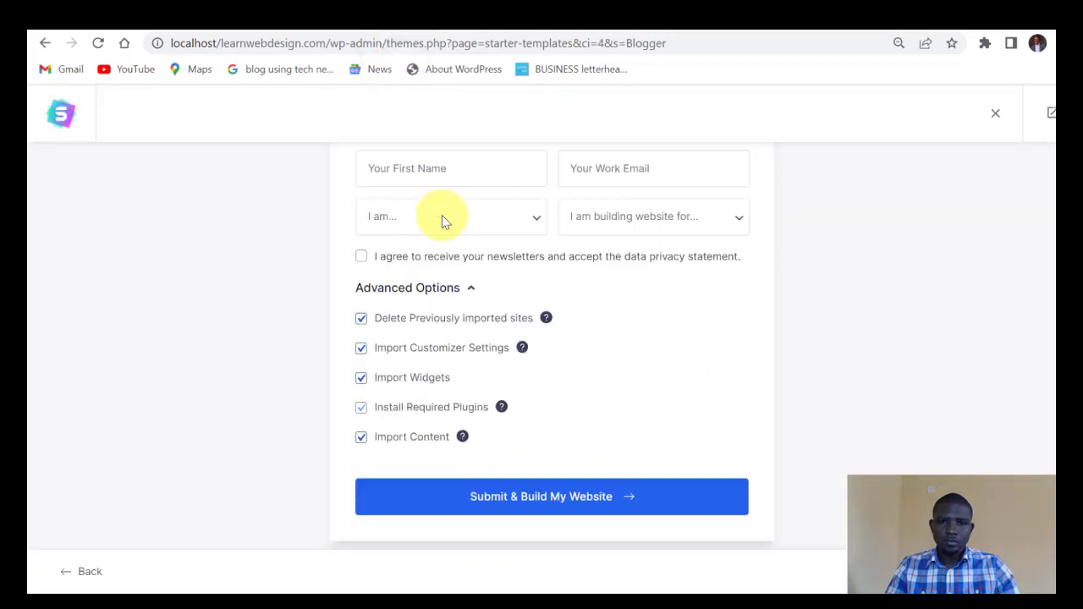
Submit & Build My Website with all advanced import options left checked.
{"action": "scroll", "coordinate": [435, 220], "scroll_direction": "up", "scroll_amount": 2}
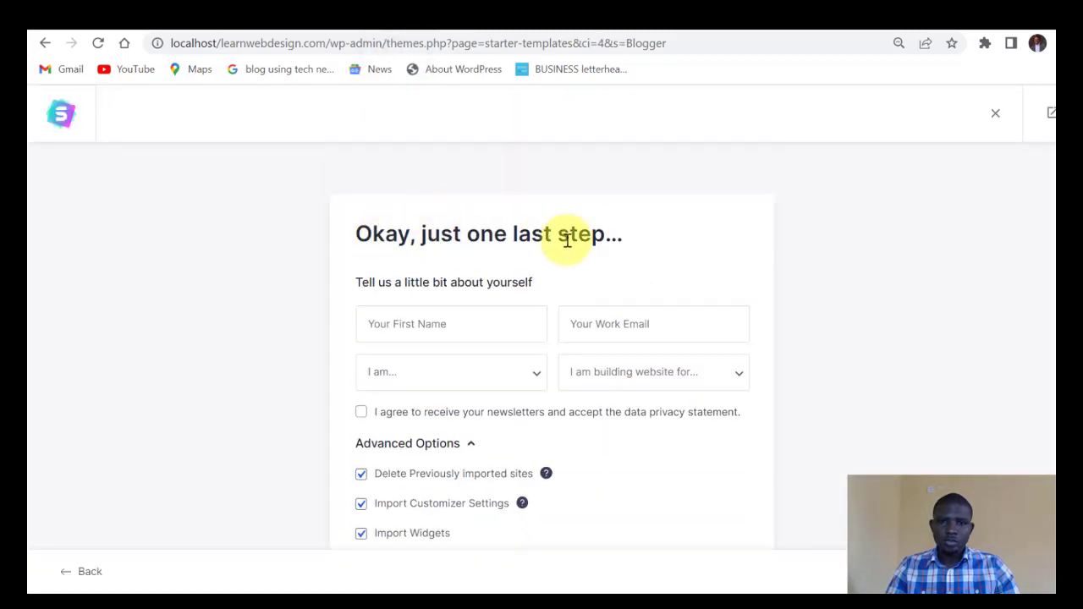
{"action": "scroll", "coordinate": [576, 237], "scroll_direction": "down", "scroll_amount": 2}
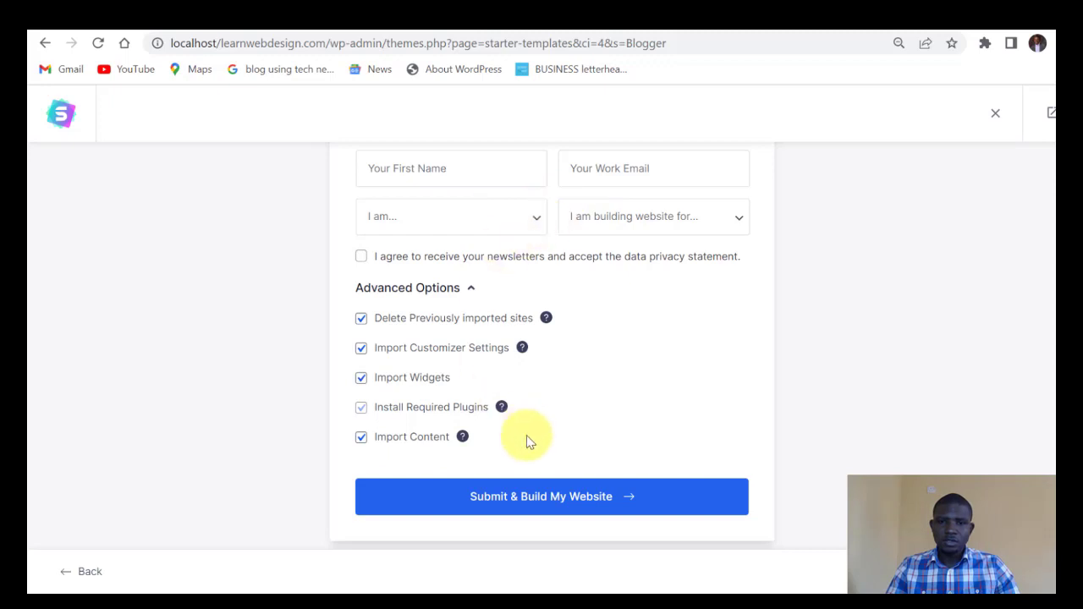
{"action": "left_click", "coordinate": [554, 498]}
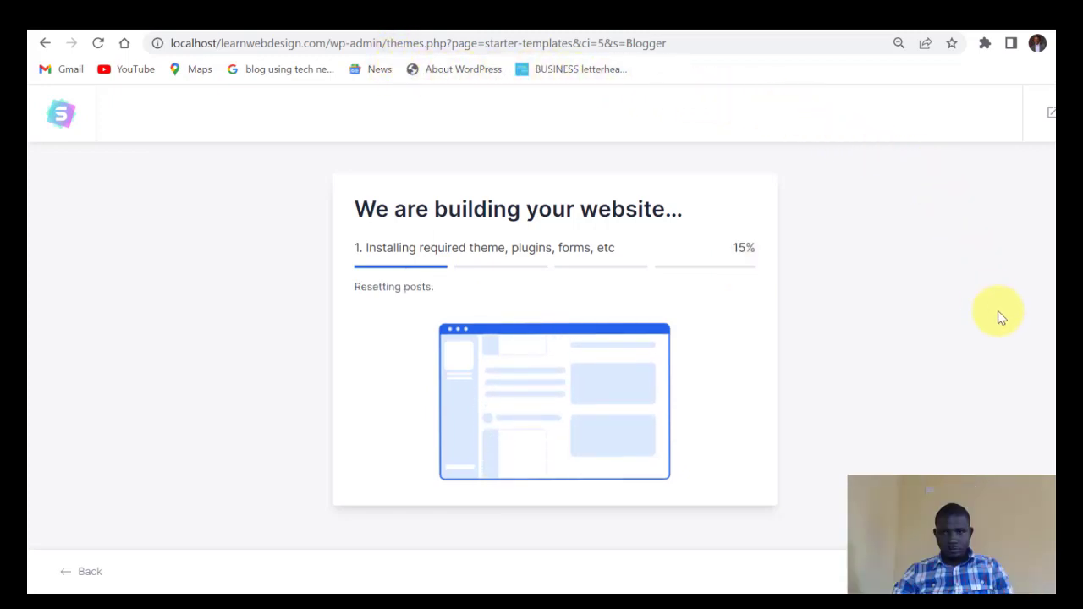
Wait for the Child Care Blog import to reach 100% and show the Congratulations page.
{"action": "mouse_move", "coordinate": [1055, 356]}
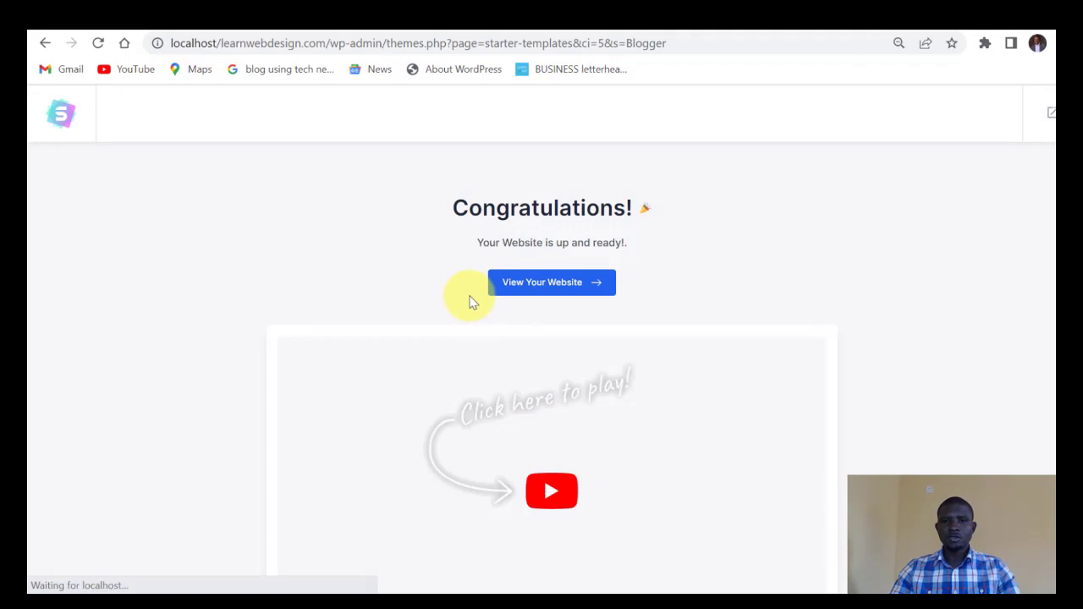
Scroll down the Congratulations page toward the View Your Website option.
{"action": "scroll", "coordinate": [481, 290], "scroll_direction": "down", "scroll_amount": 1}
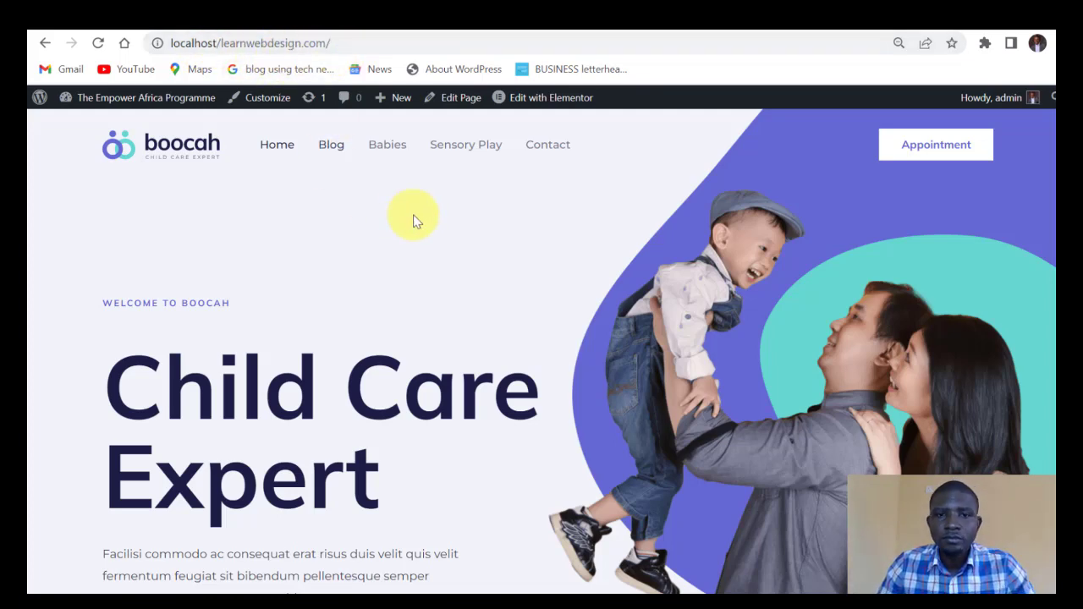
{"action": "scroll", "coordinate": [454, 271], "scroll_direction": "down", "scroll_amount": 2}
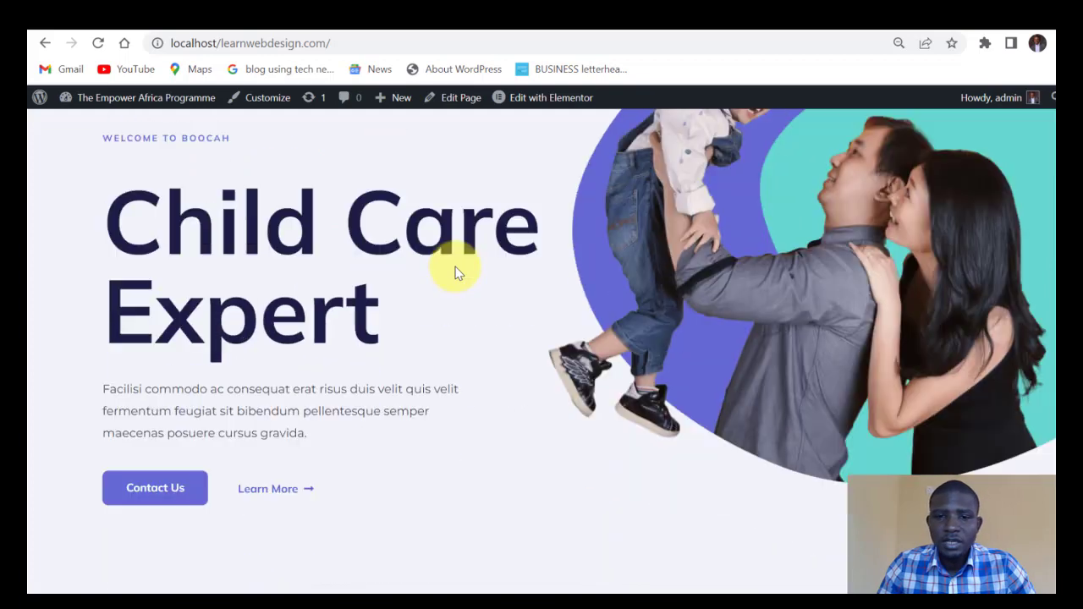
{"action": "scroll", "coordinate": [398, 262], "scroll_direction": "up", "scroll_amount": 2}
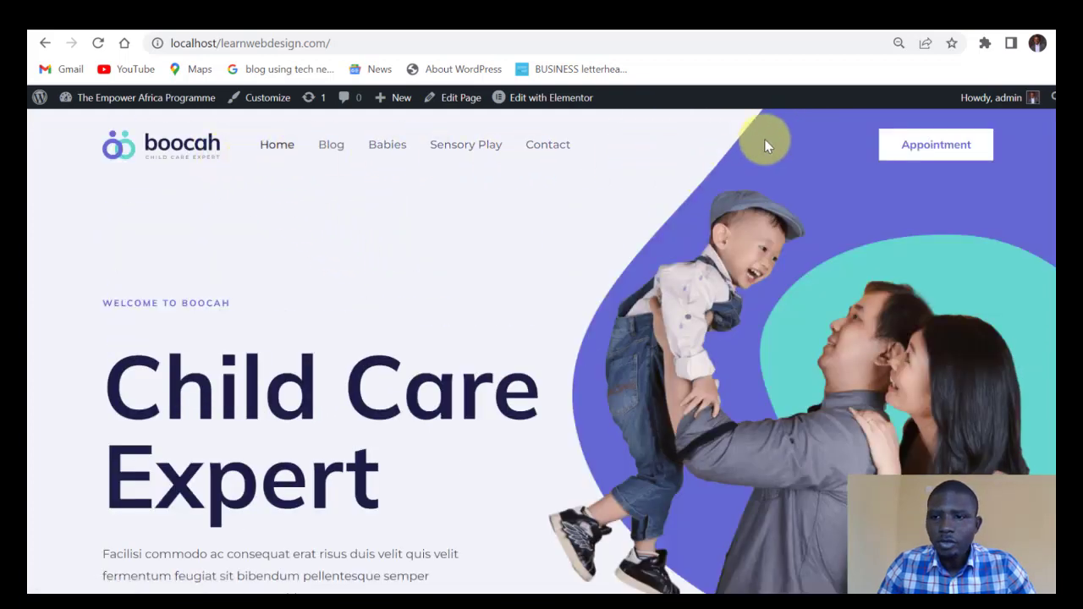
{"action": "scroll", "coordinate": [598, 282], "scroll_direction": "down", "scroll_amount": 7}
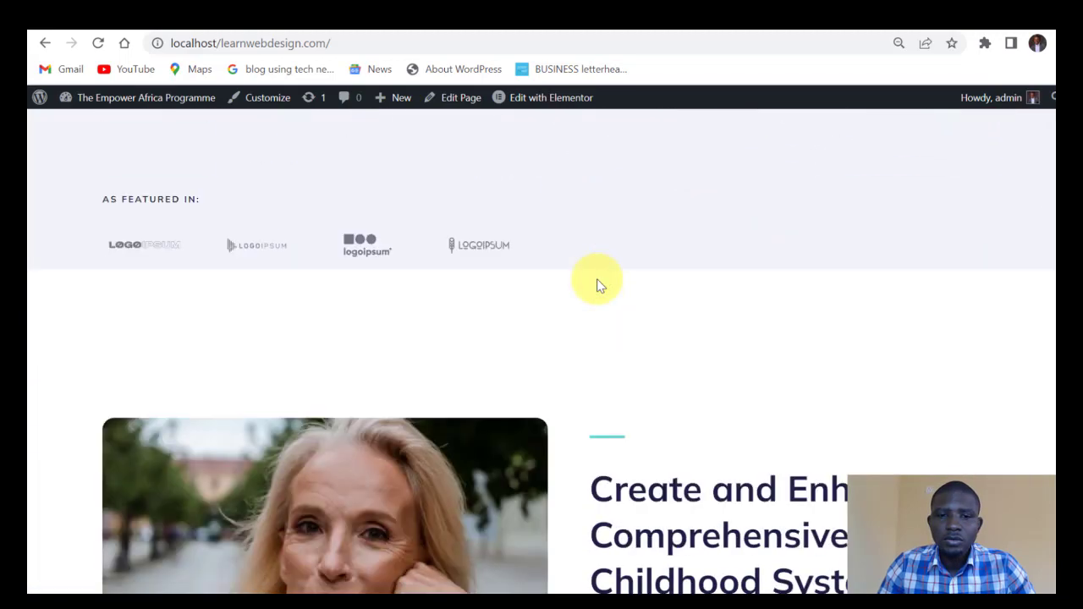
{"action": "scroll", "coordinate": [598, 283], "scroll_direction": "down", "scroll_amount": 10}
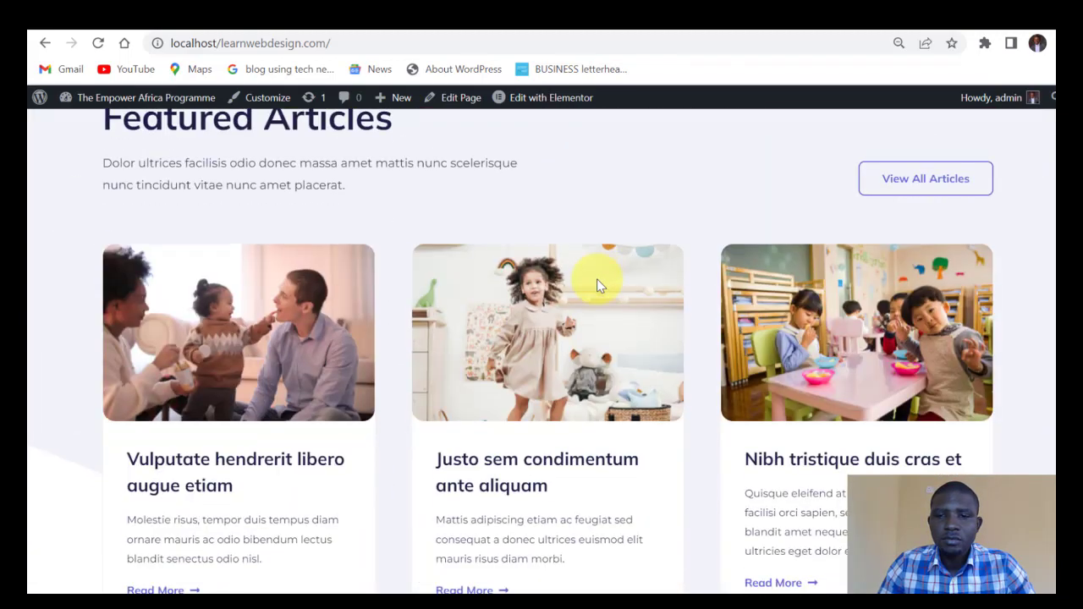
{"action": "scroll", "coordinate": [596, 278], "scroll_direction": "down", "scroll_amount": 10}
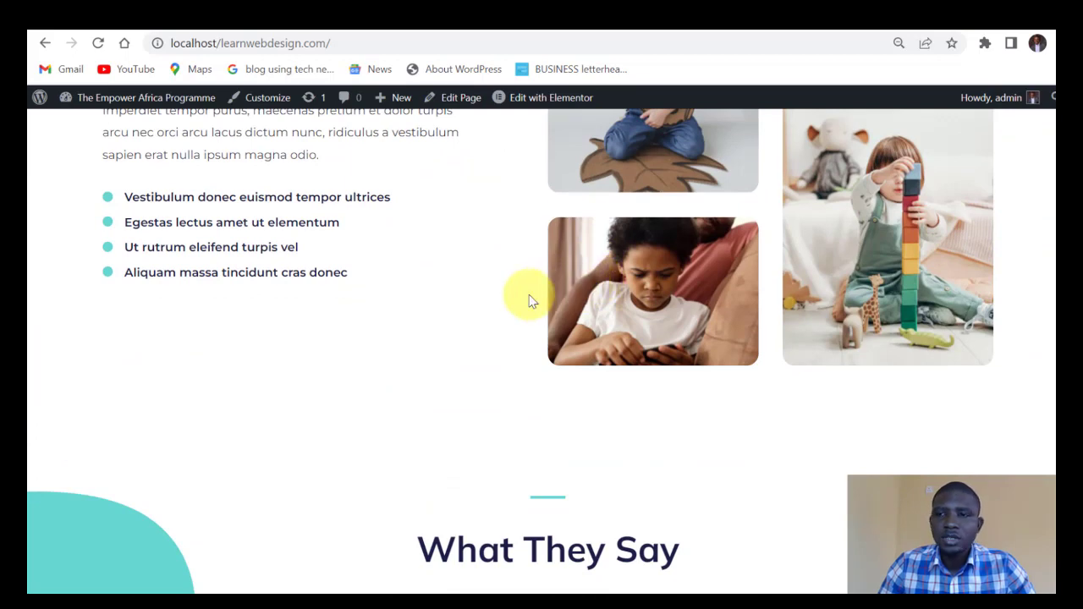
{"action": "scroll", "coordinate": [773, 283], "scroll_direction": "up", "scroll_amount": 20}
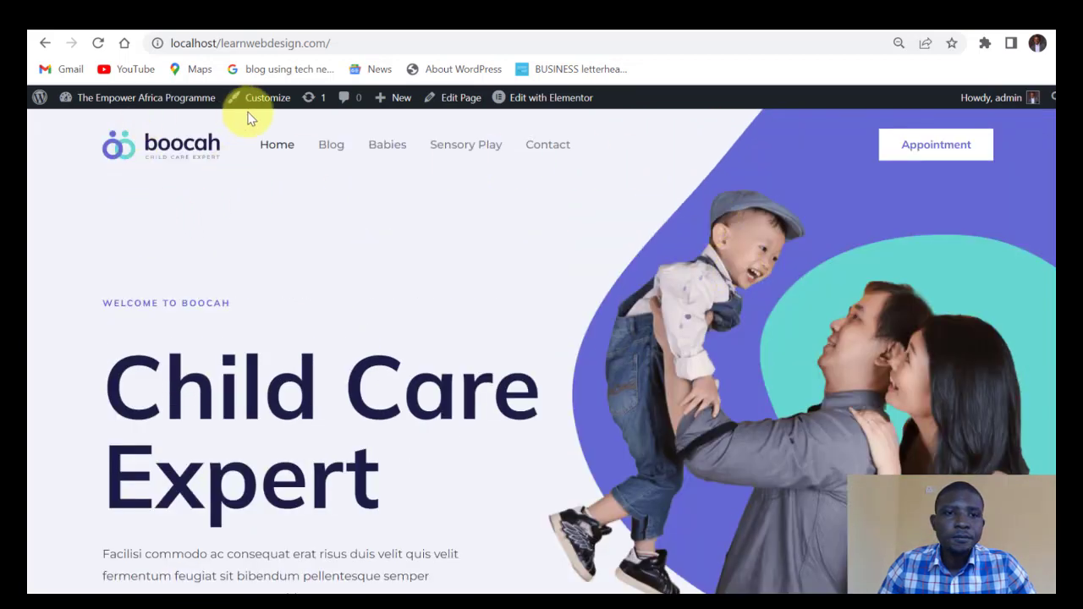
{"action": "mouse_move", "coordinate": [136, 100]}
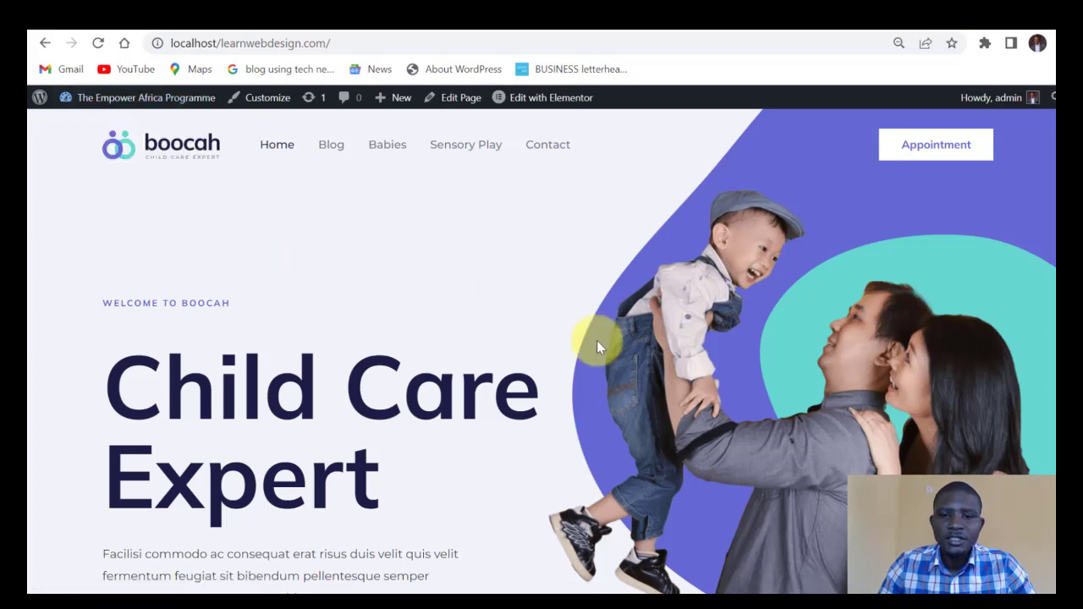
{"action": "mouse_move", "coordinate": [571, 105]}
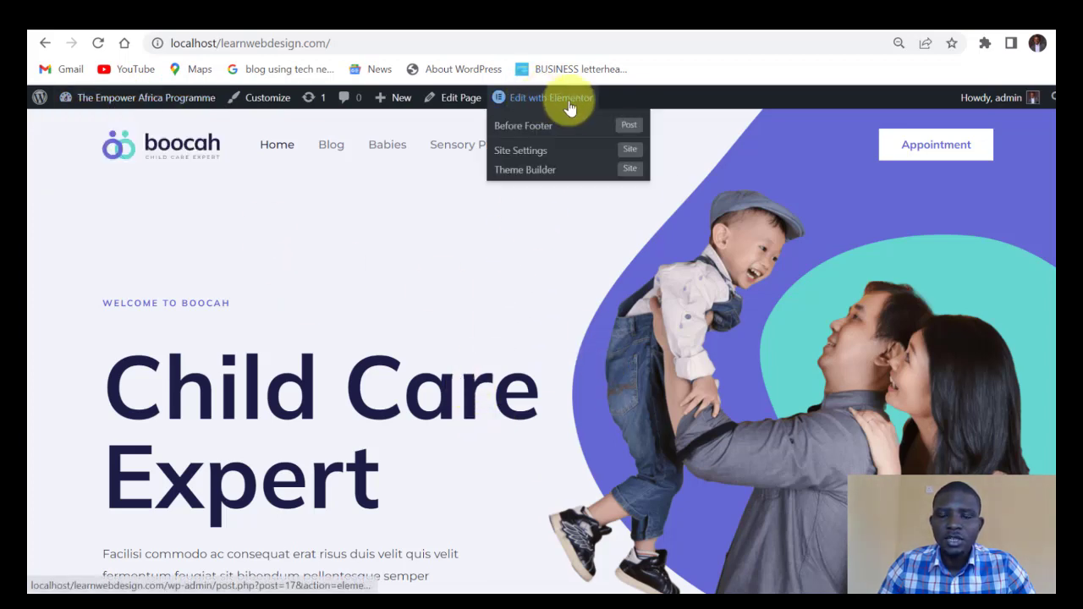